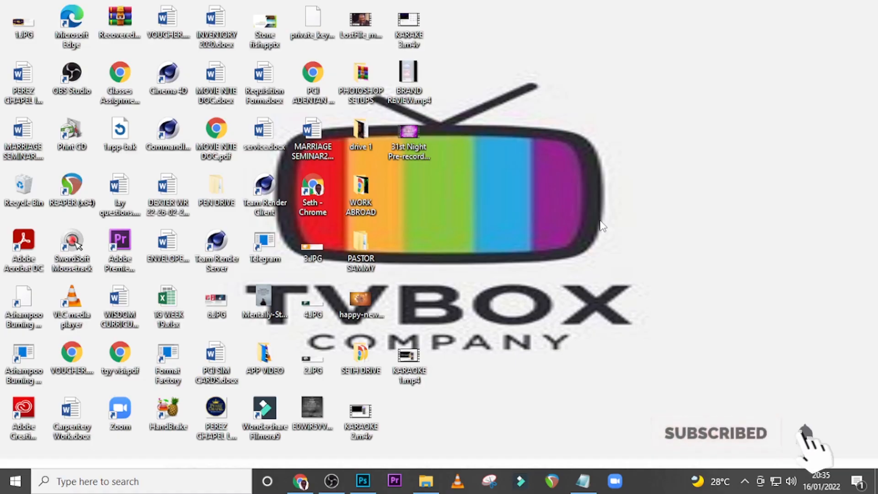
# Switch to Photoshop and set up a new 2000 × 2000 pixel document at 72 pixels/inch with a black background
pyautogui.click(363, 481)
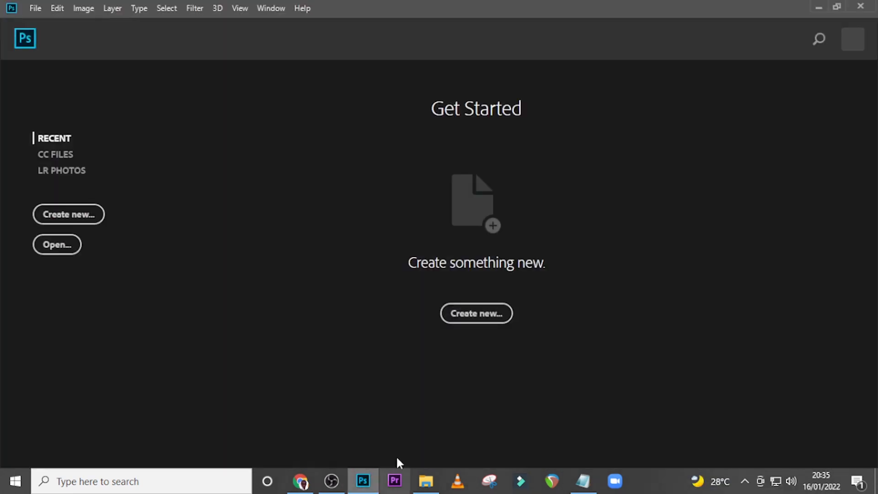
pyautogui.click(476, 316)
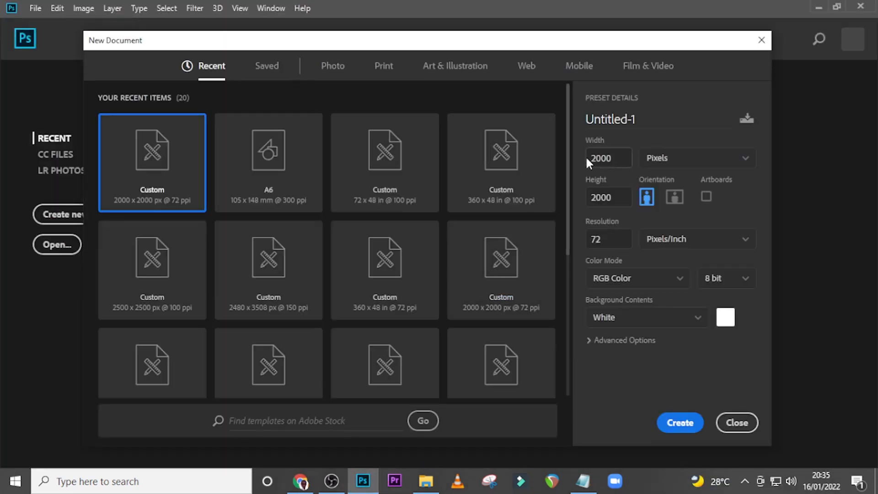
pyautogui.click(587, 158)
pyautogui.click(611, 201)
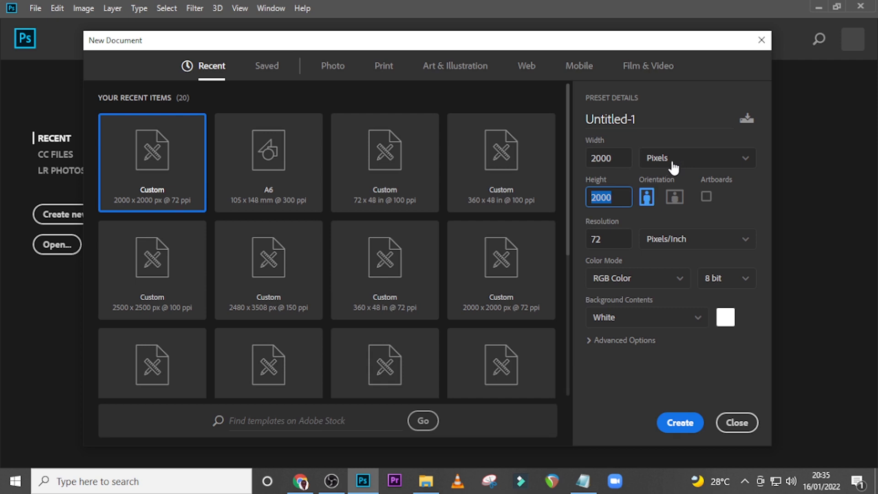
pyautogui.click(599, 240)
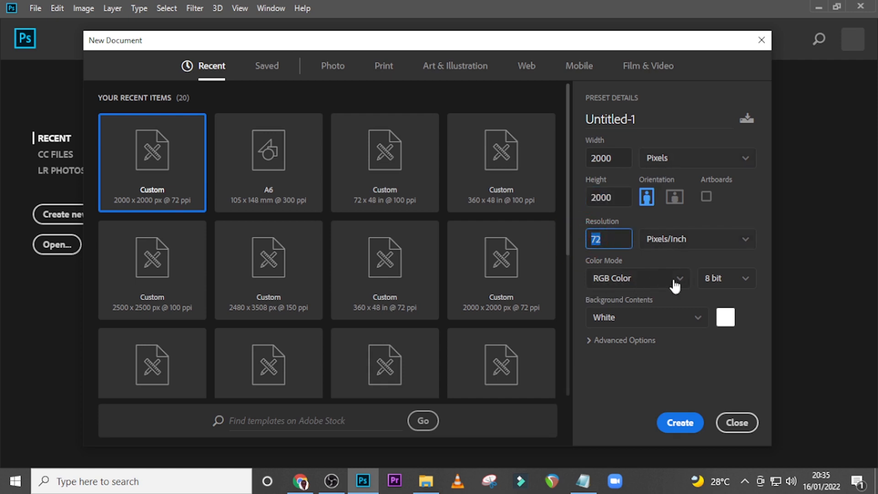
pyautogui.click(725, 317)
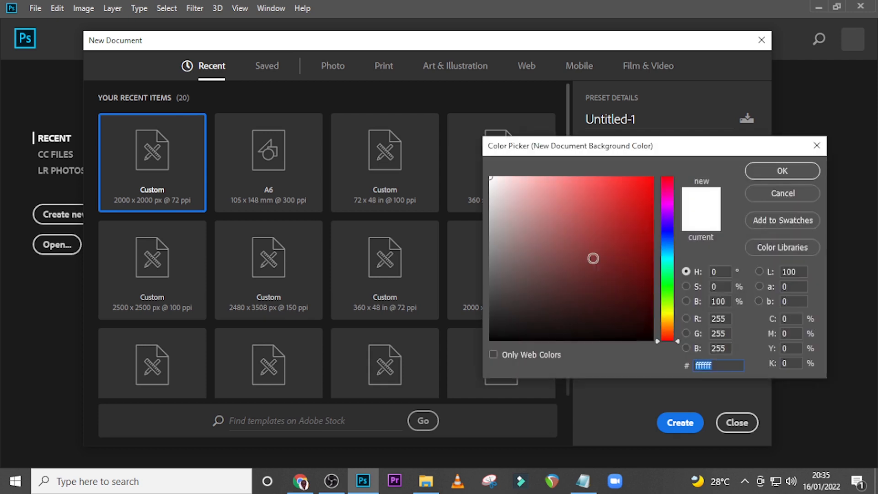
pyautogui.moveTo(551, 294); pyautogui.dragTo(476, 363)
pyautogui.click(759, 172)
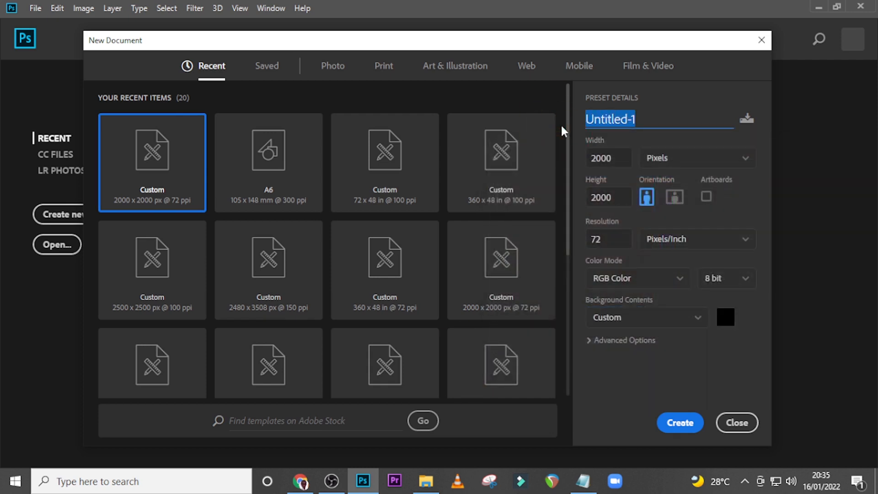
# Name the new document BIRTHDAY FLYER and create it
pyautogui.write('BITHDAY FLYER')
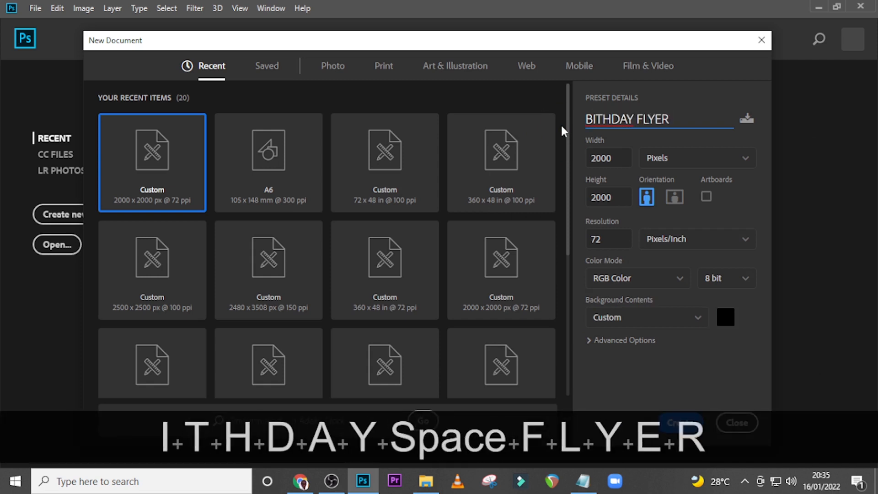
pyautogui.hotkey('ctrl', 'z')
pyautogui.press('Left')
pyautogui.press('Right')
pyautogui.press('Right')
pyautogui.write('R')
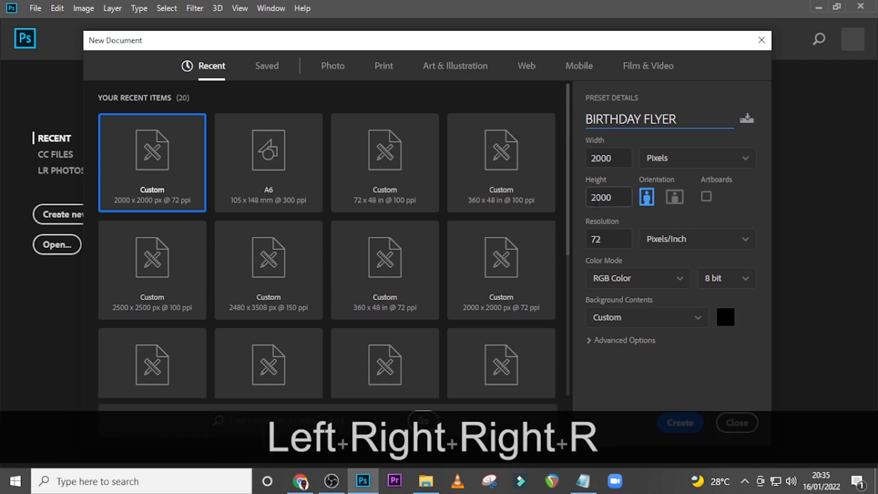
pyautogui.click(676, 423)
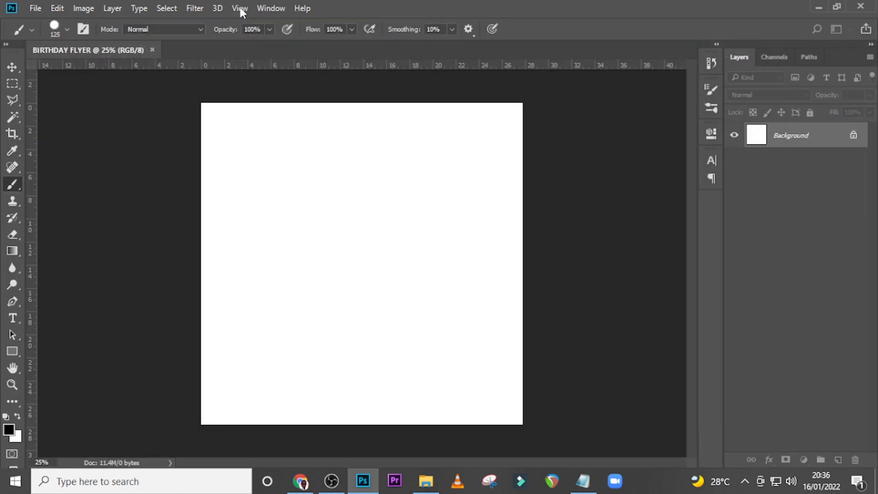
# Add a guide layout with 2 columns and 2 rows to the canvas
pyautogui.click(240, 8)
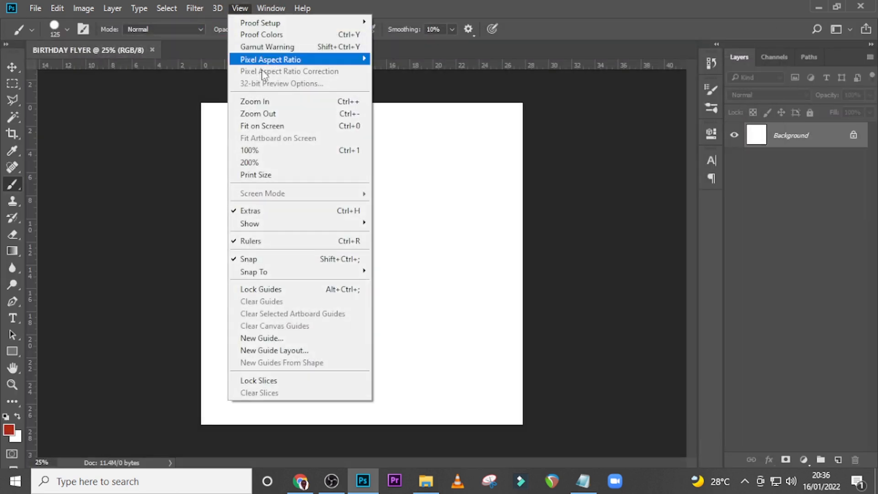
pyautogui.click(260, 350)
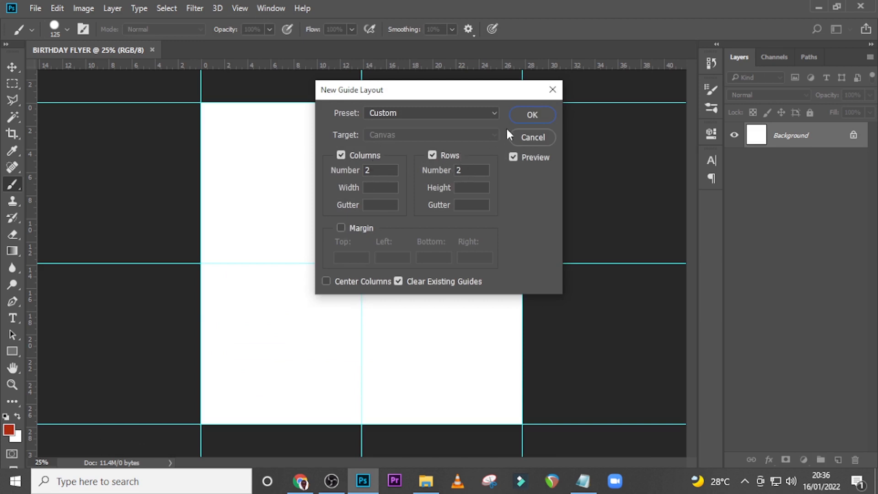
pyautogui.click(513, 117)
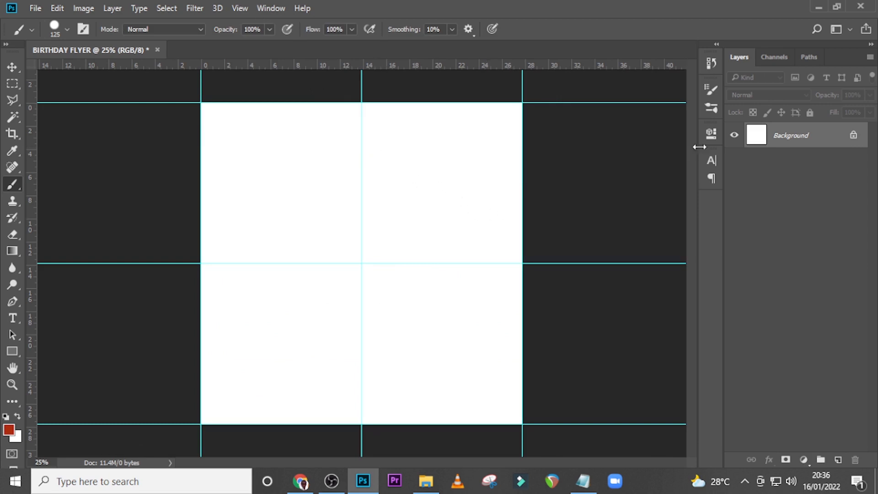
# Add a black Solid Color fill layer above the background
pyautogui.click(805, 459)
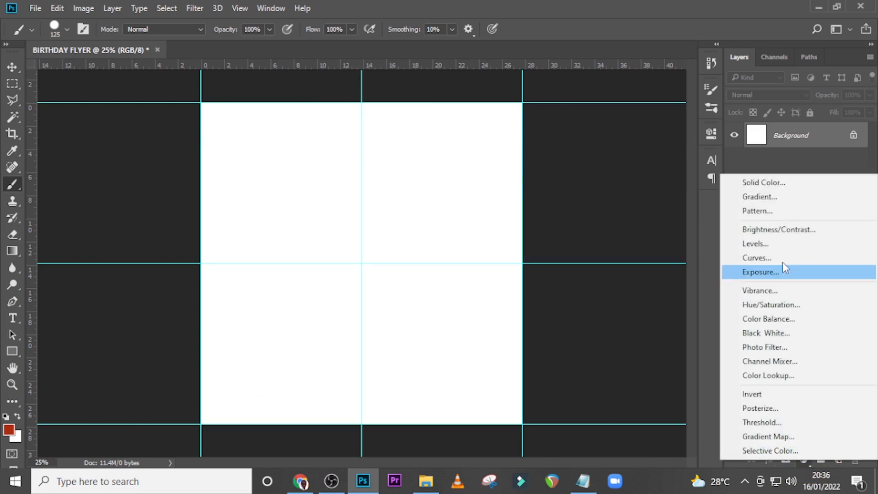
pyautogui.click(762, 182)
pyautogui.moveTo(584, 275); pyautogui.dragTo(469, 347)
pyautogui.click(762, 168)
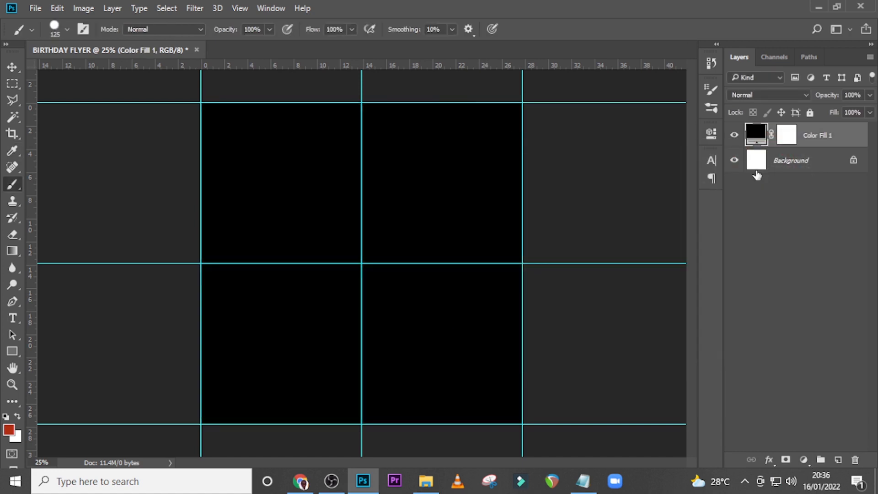
# Group the color fill layer and name the group BG
pyautogui.hotkey('ctrl', 'g')
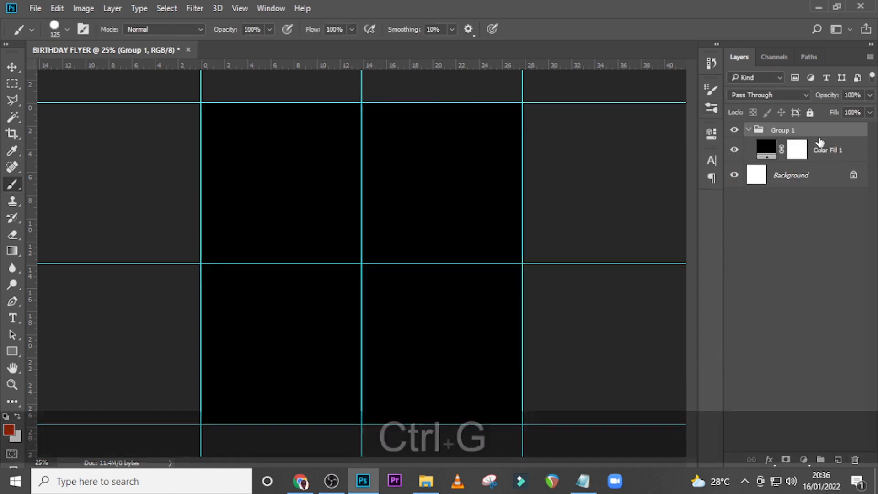
pyautogui.doubleClick(778, 130)
pyautogui.write('BG')
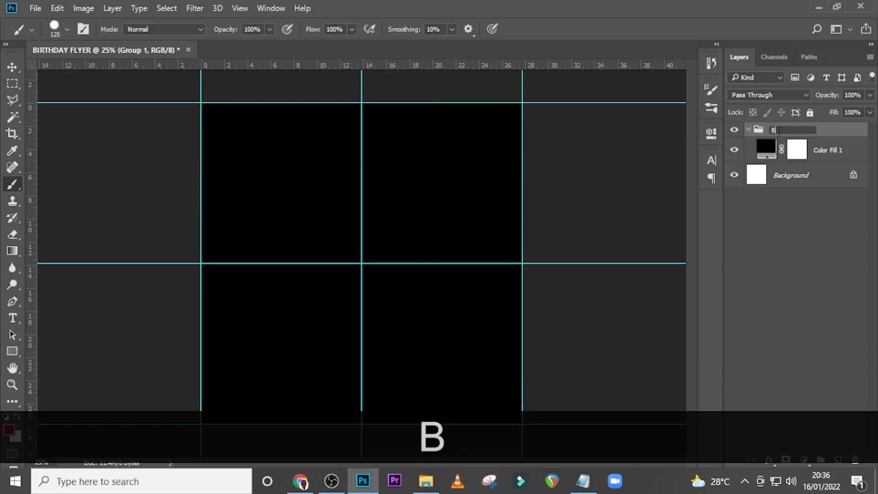
pyautogui.press('Return')
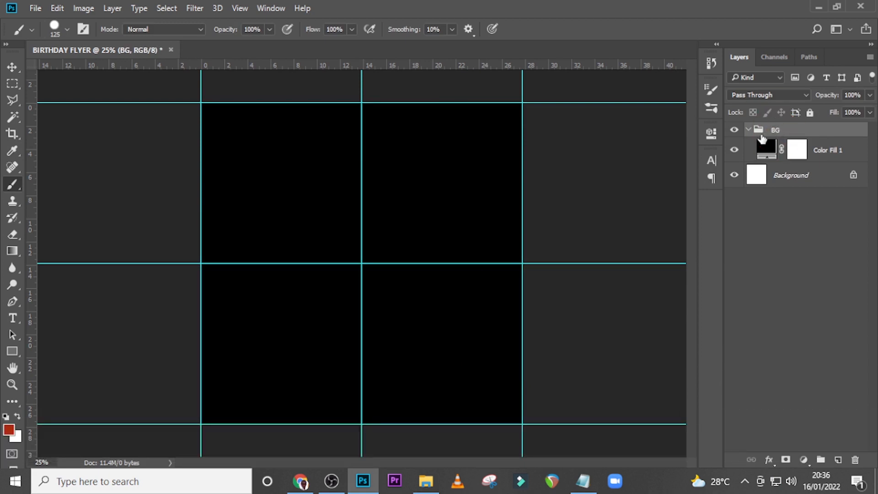
# Create a text layer in the canvas's upper-left quarter using the celebrant's name copied from the first line of the Notepad notes
pyautogui.press('t')
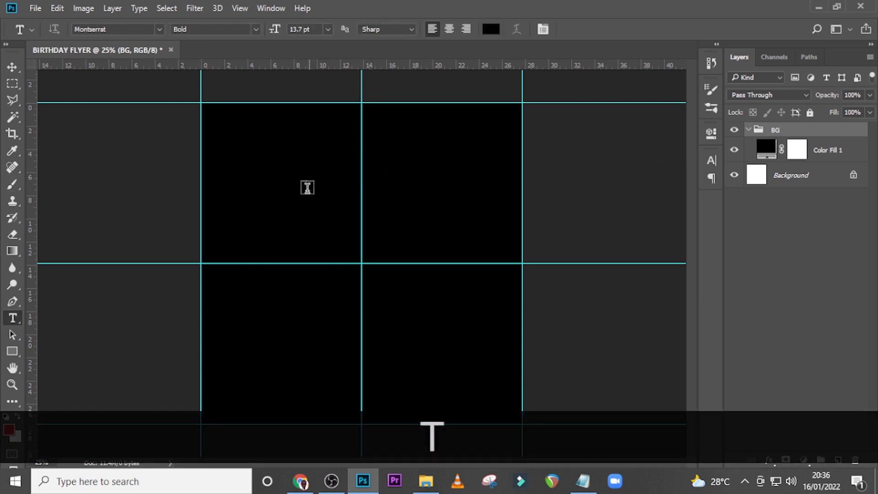
pyautogui.click(298, 208)
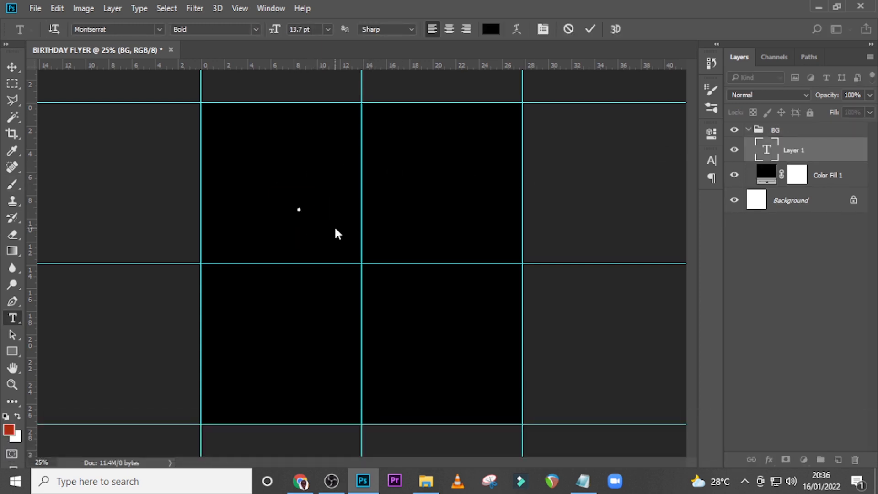
pyautogui.click(583, 480)
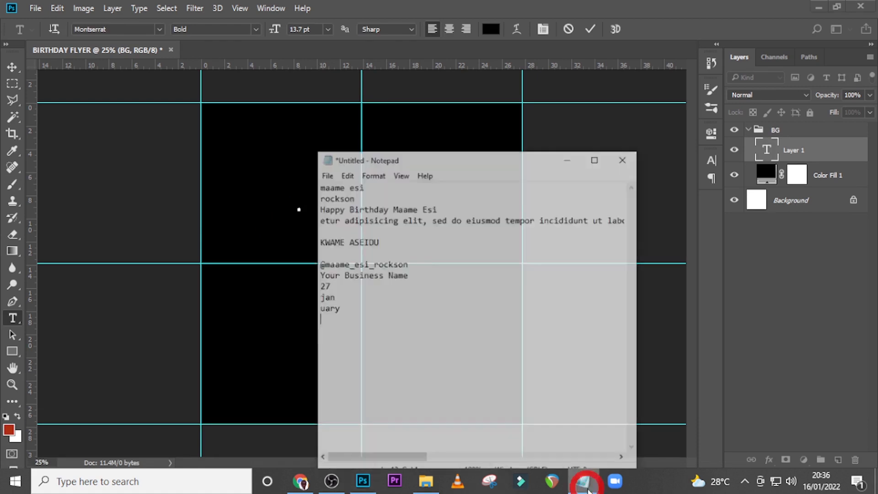
pyautogui.click(303, 179)
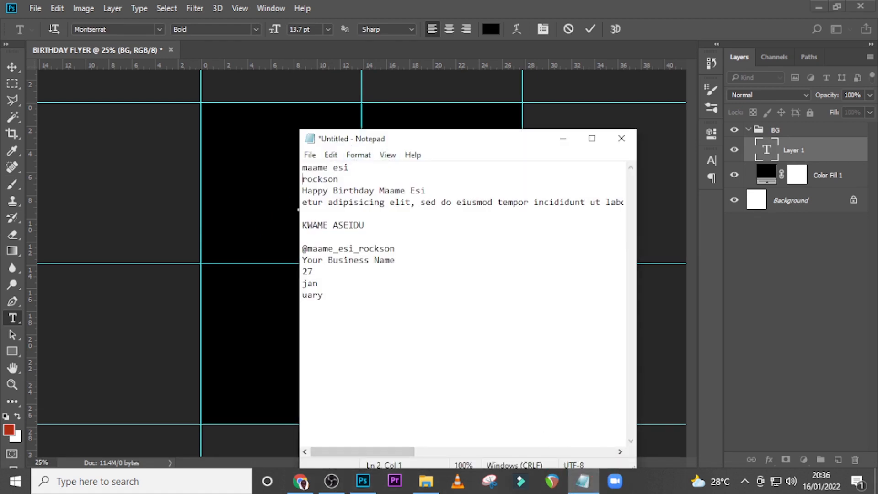
pyautogui.hotkey('shift', 'Home')
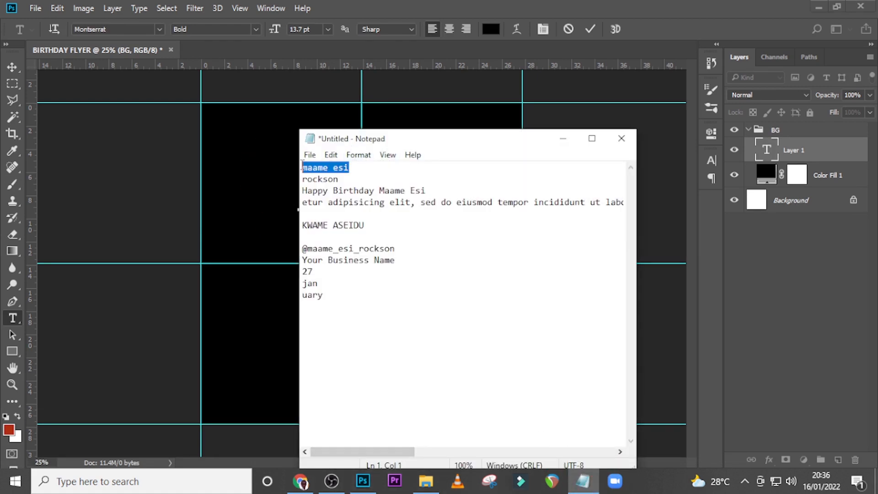
pyautogui.hotkey('ctrl', 'c')
pyautogui.click(421, 0)
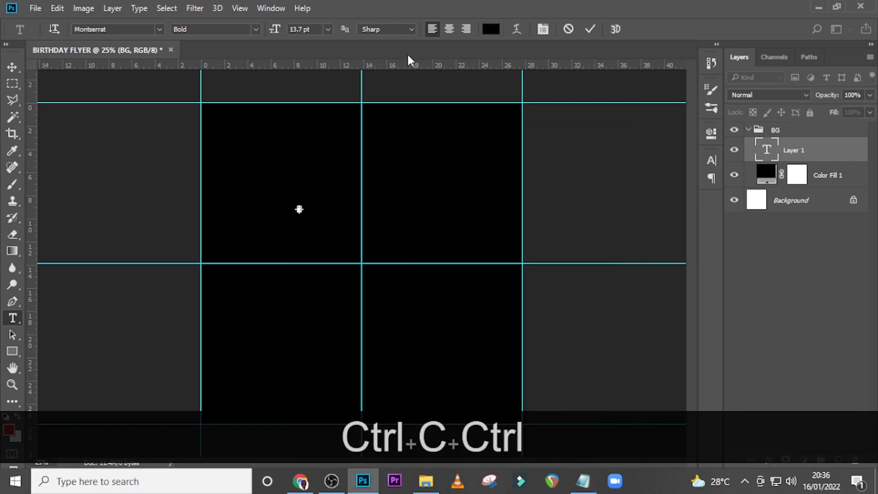
pyautogui.hotkey('ctrl', 'v')
pyautogui.click(806, 157)
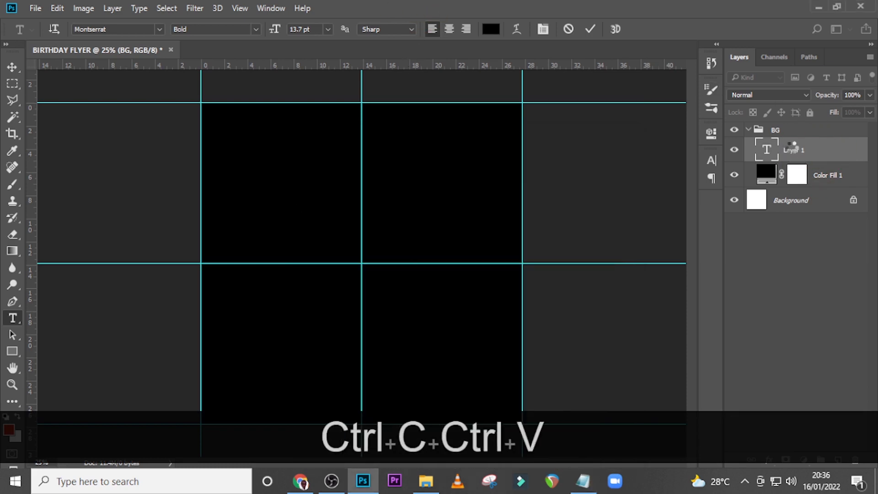
# Move the name's text layer out of the BG group to above it and collapse the group
pyautogui.click(794, 147)
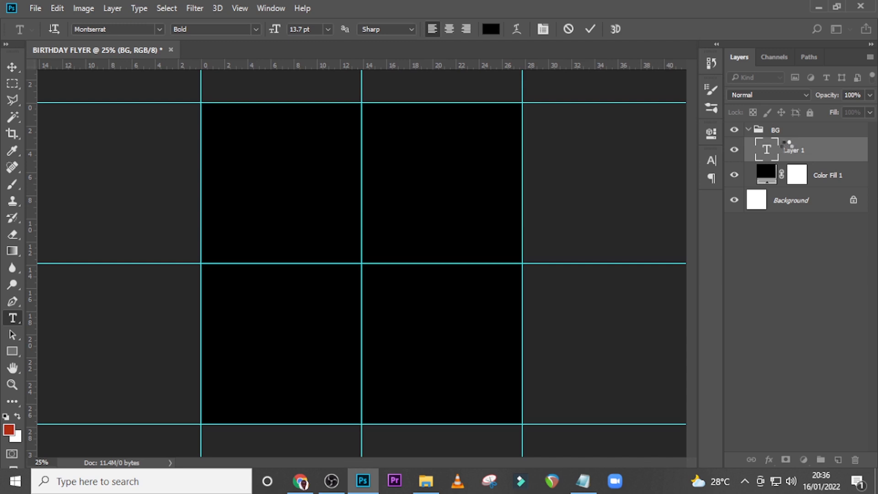
pyautogui.moveTo(786, 146); pyautogui.dragTo(788, 127)
pyautogui.click(748, 156)
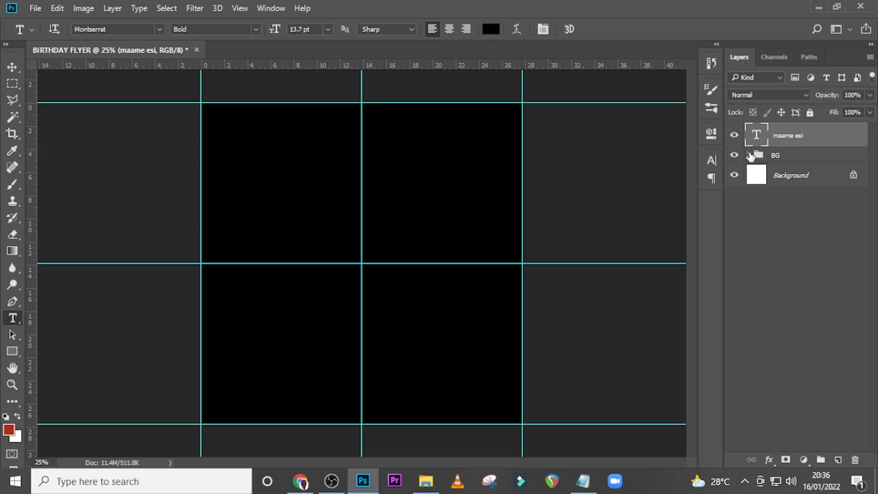
# Change the name text's color to white
pyautogui.click(709, 163)
pyautogui.click(658, 241)
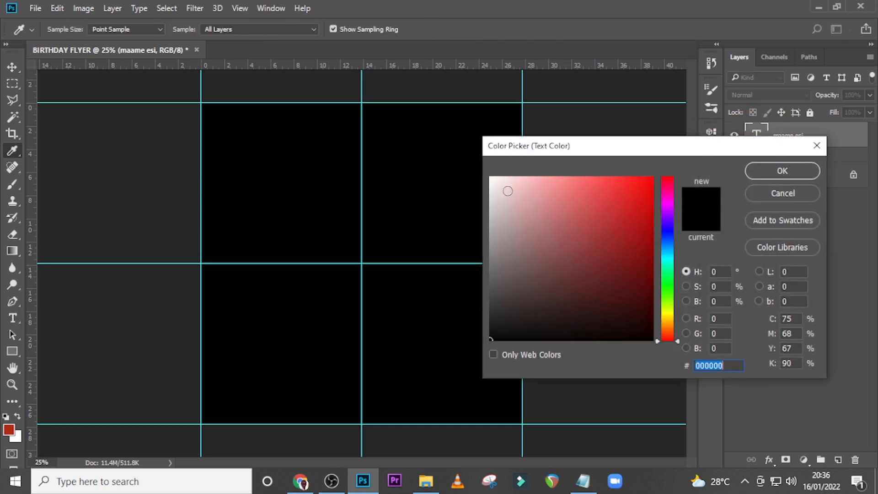
pyautogui.moveTo(508, 190); pyautogui.dragTo(485, 159)
pyautogui.click(782, 170)
# Scale the name text up to about 193 pt and center it on the vertical middle guide in the canvas's upper half
pyautogui.click(830, 140)
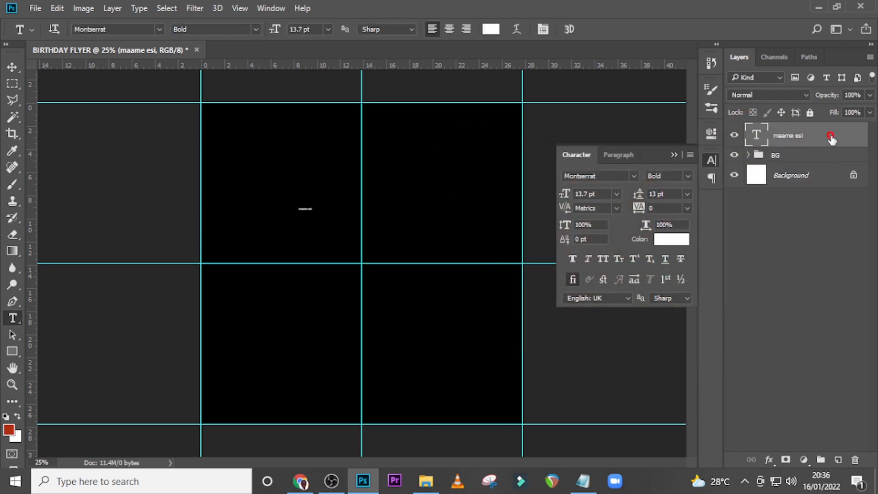
pyautogui.hotkey('ctrl', 't')
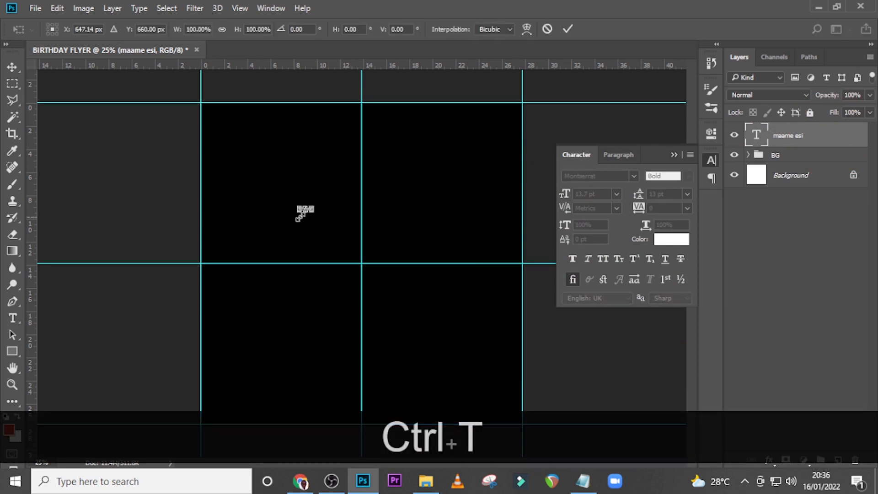
pyautogui.moveTo(313, 217); pyautogui.dragTo(396, 234)
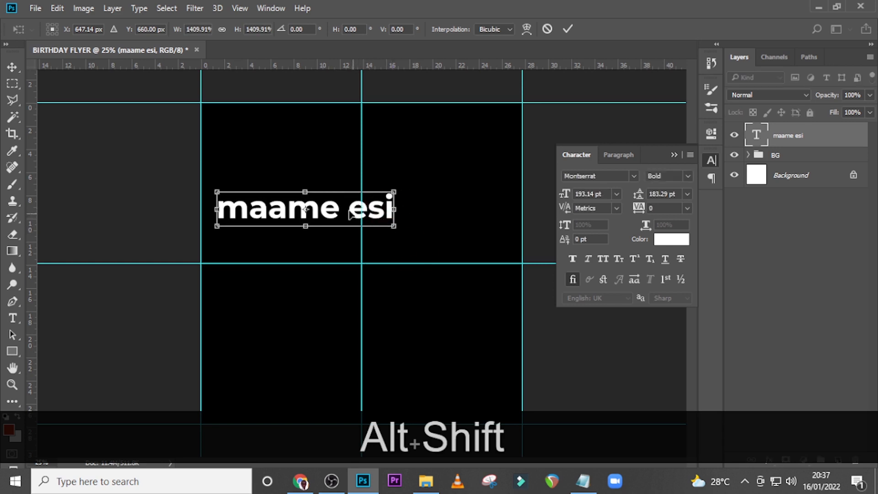
pyautogui.moveTo(349, 208); pyautogui.dragTo(399, 210)
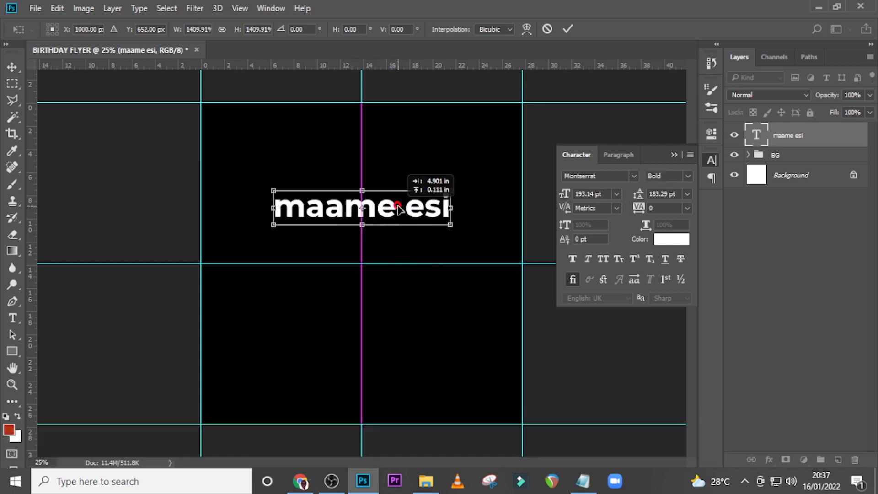
pyautogui.press('Return')
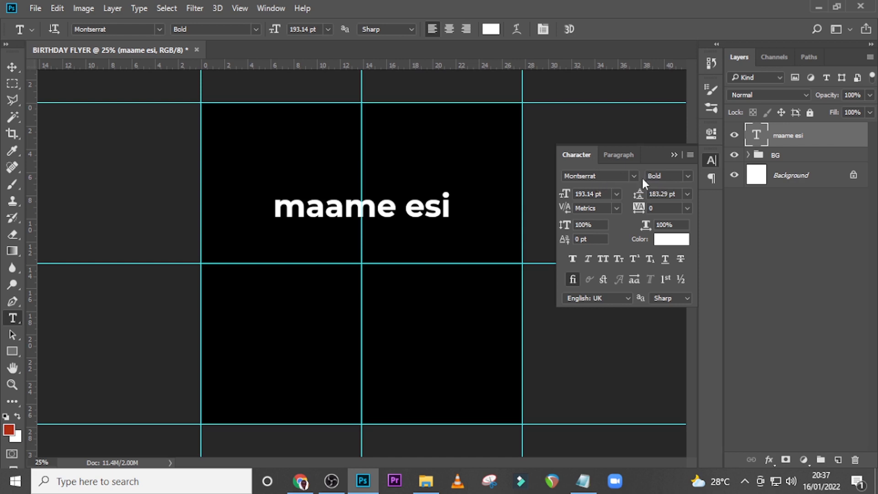
# Set the name text's font style to Montserrat Light and its size to 208 pt
pyautogui.click(686, 178)
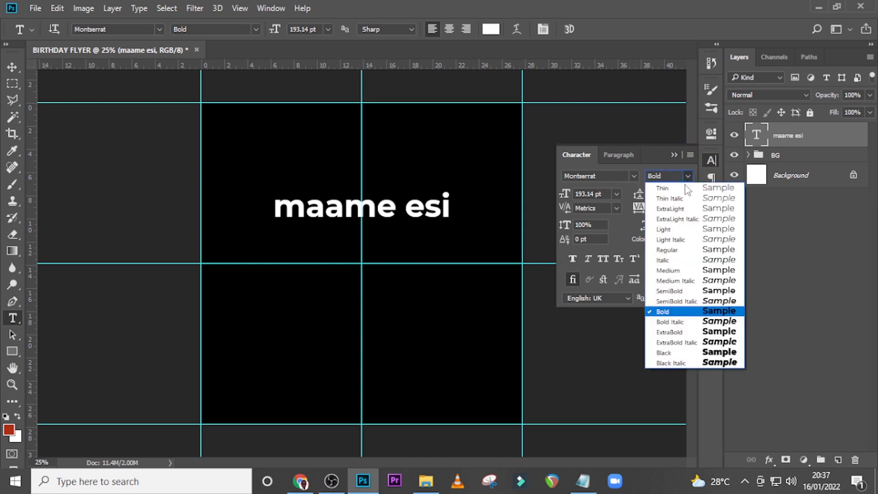
pyautogui.click(665, 228)
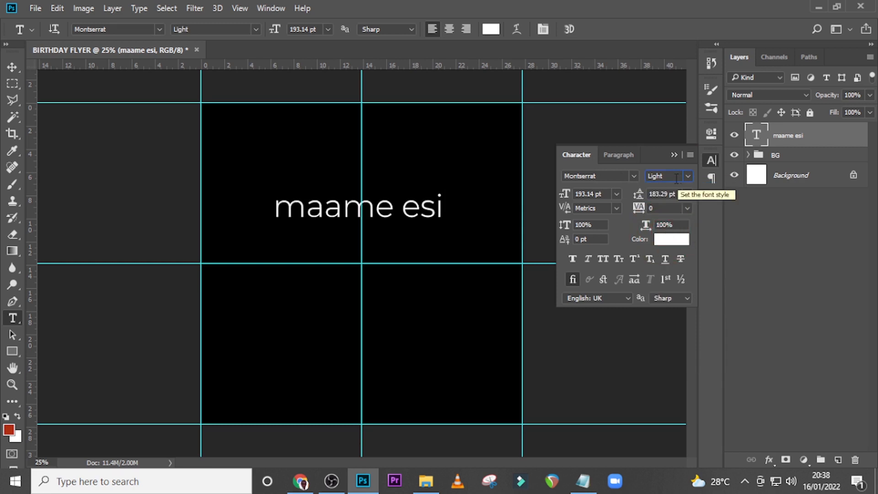
pyautogui.moveTo(603, 190); pyautogui.dragTo(552, 189)
pyautogui.write('20')
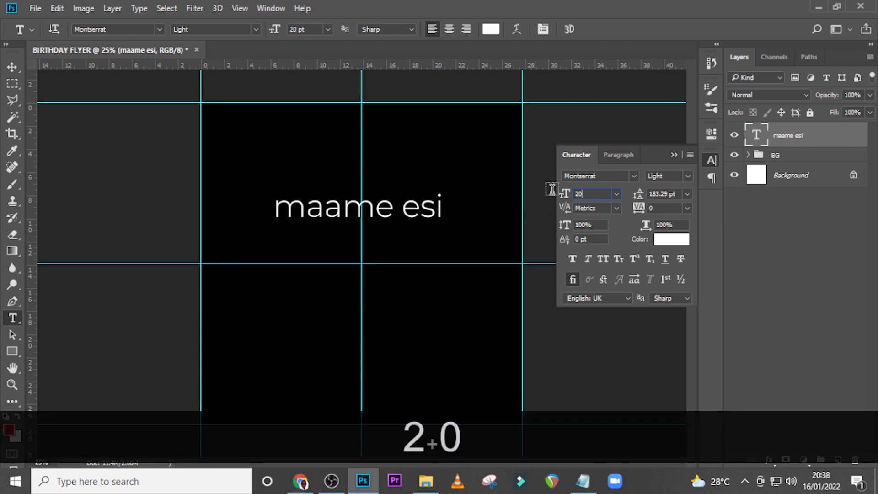
pyautogui.write('8')
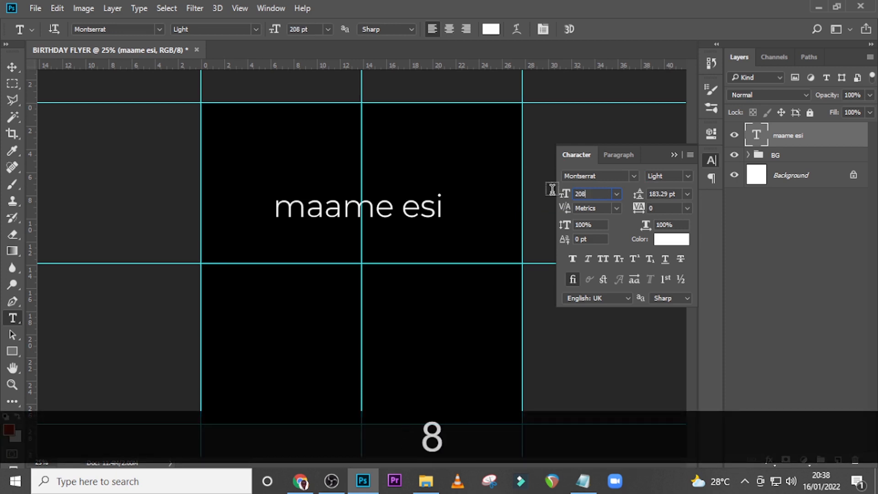
pyautogui.press('Return')
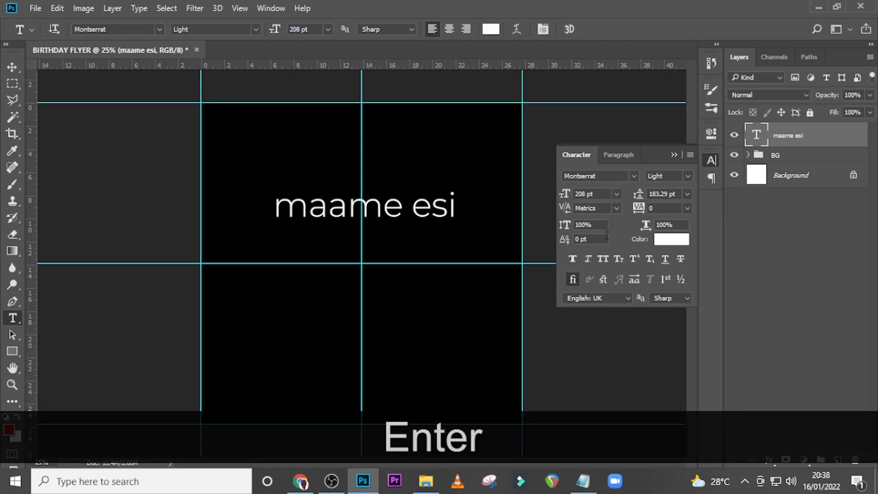
# Format the name text in All Caps with a tracking of 50
pyautogui.click(602, 262)
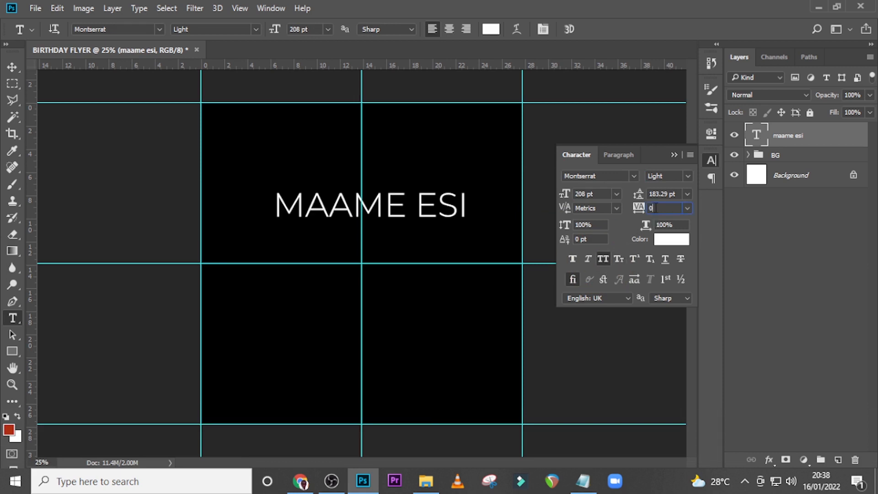
pyautogui.click(639, 208)
pyautogui.write('50')
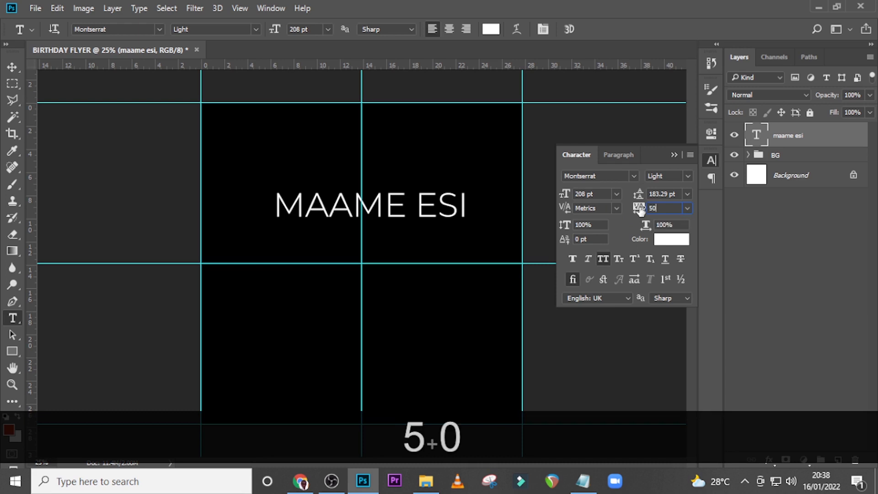
pyautogui.press('Return')
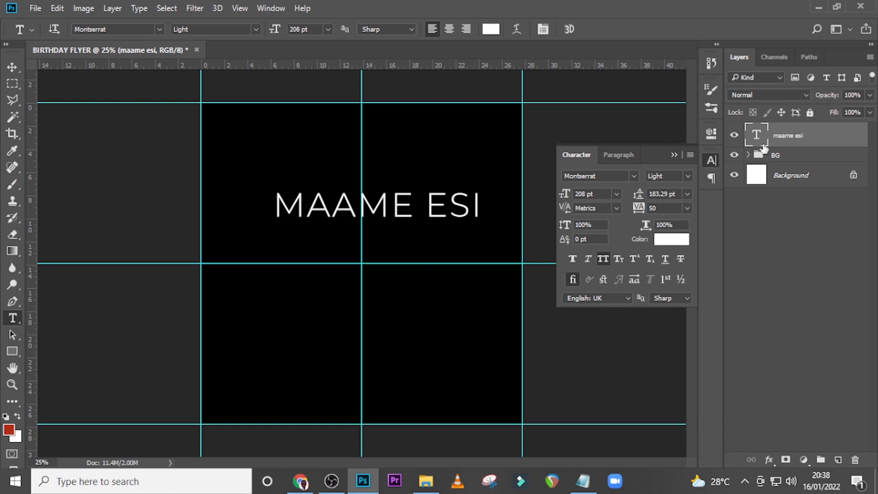
# Rotate the name text 90° counter-clockwise and place it vertically along the canvas's left side, roughly centred on the horizontal middle guide
pyautogui.hotkey('ctrl', 't')
pyautogui.rightClick(402, 152)
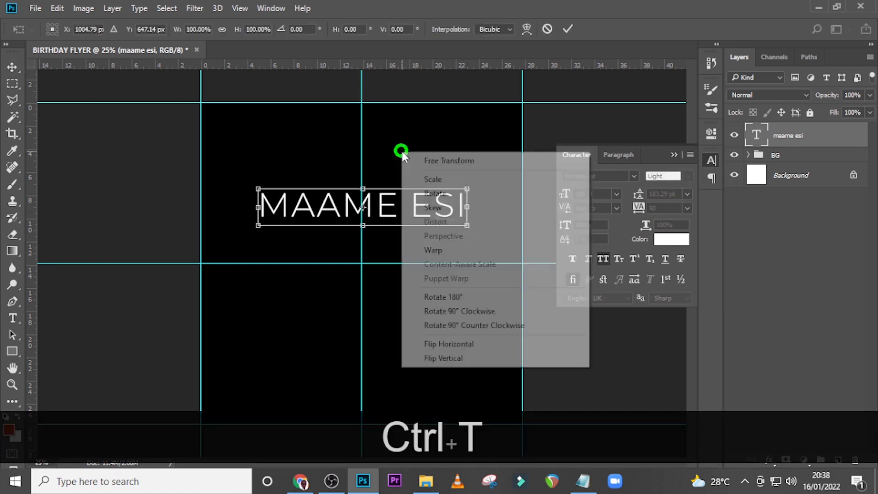
pyautogui.click(469, 325)
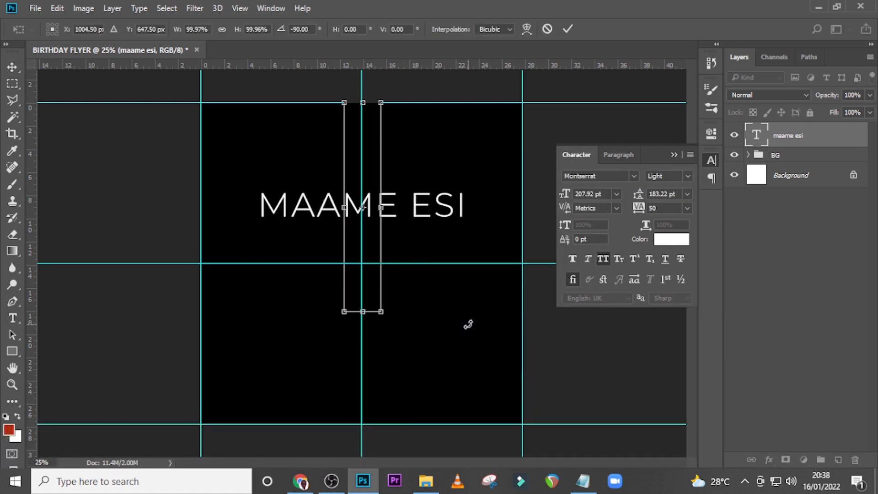
pyautogui.moveTo(369, 165); pyautogui.dragTo(238, 224)
pyautogui.press('Return')
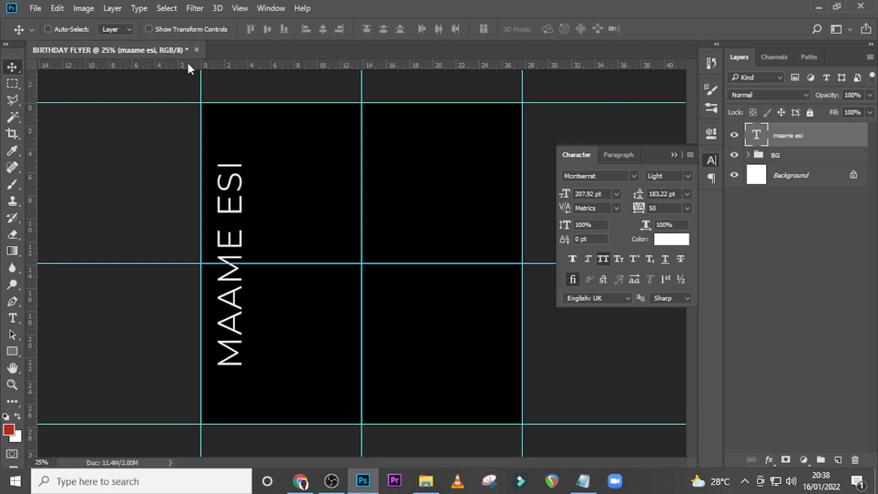
# Add a horizontal guide at the vertical name's lower end and place a duplicate of the name text directly to its right
pyautogui.moveTo(190, 68); pyautogui.dragTo(181, 364)
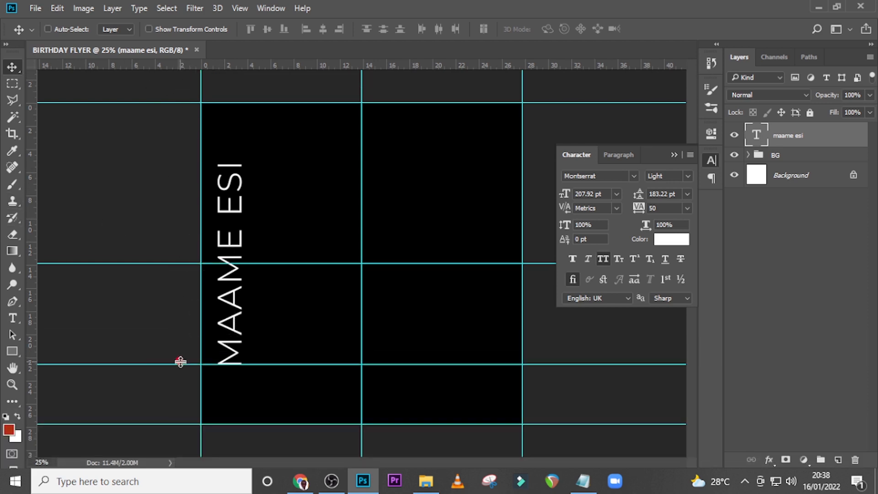
pyautogui.press('ctrl')
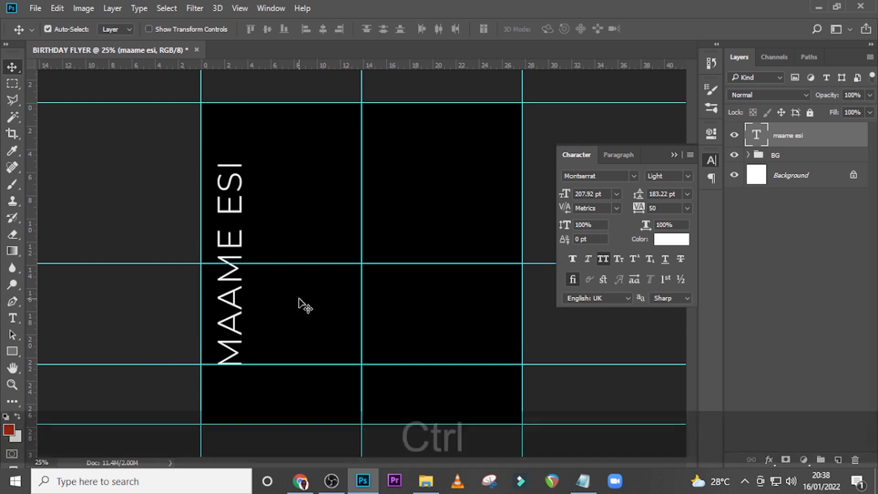
pyautogui.hotkey('ctrl', 'j')
pyautogui.press('v')
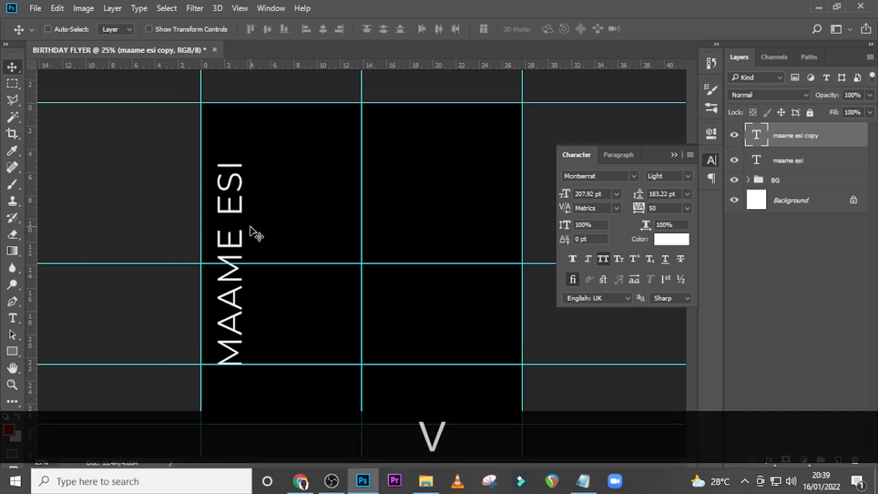
pyautogui.moveTo(254, 230); pyautogui.dragTo(286, 224)
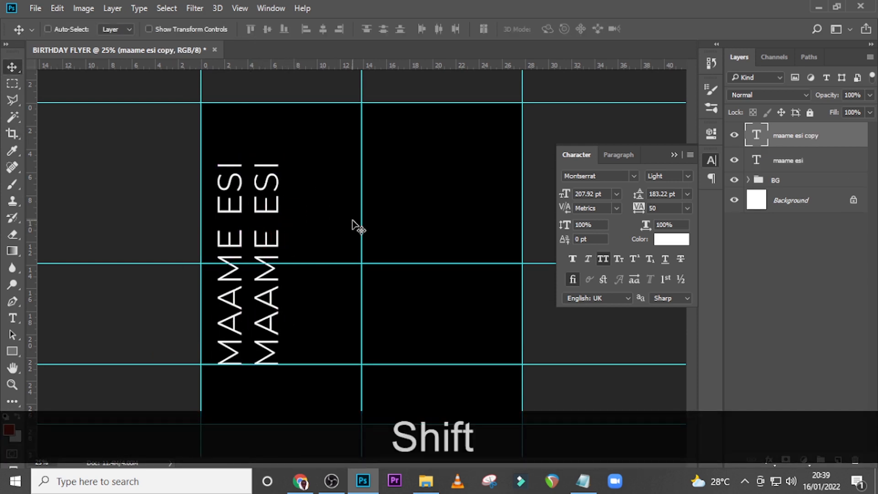
# Replace the duplicated text with the celebrant's surname in capitals
pyautogui.doubleClick(757, 135)
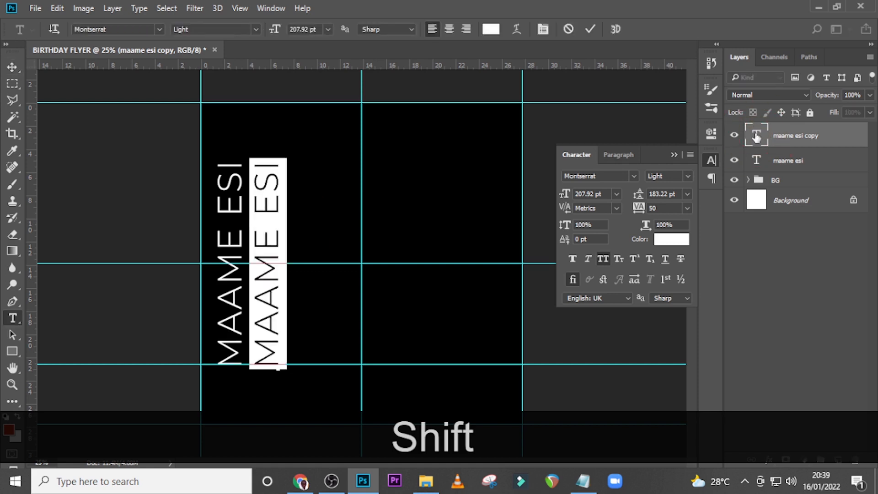
pyautogui.write('ROCKSON')
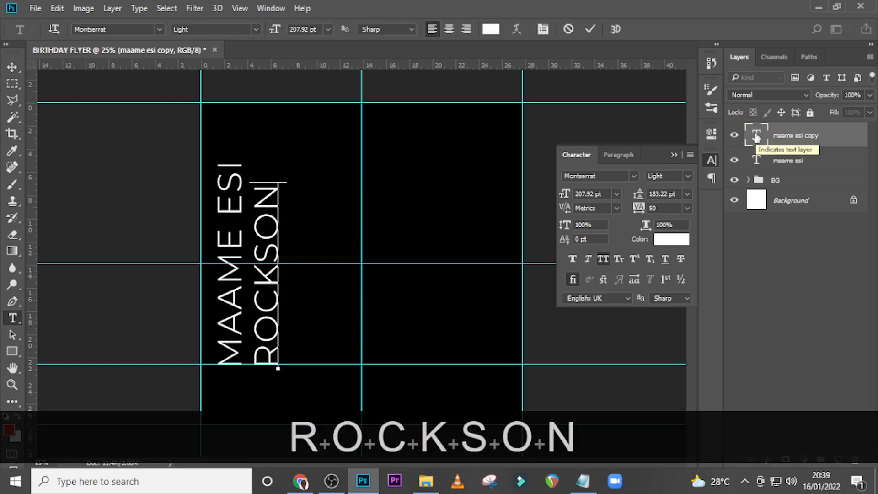
pyautogui.click(757, 134)
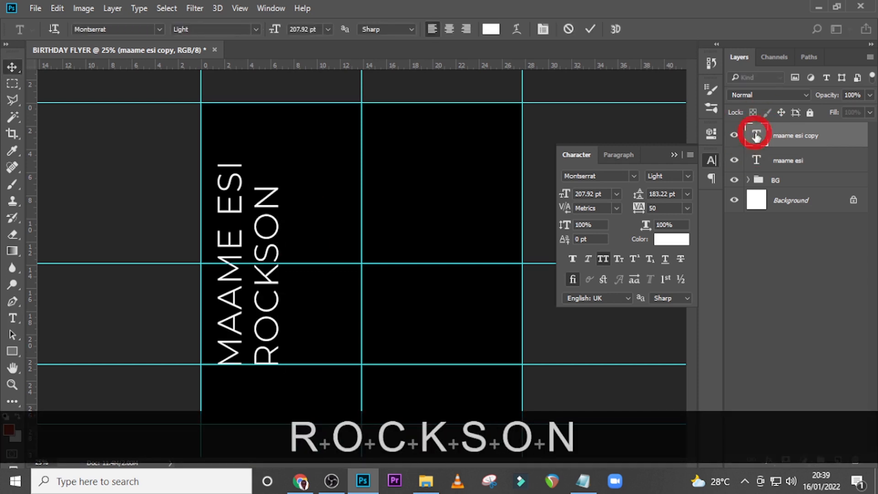
pyautogui.press('v')
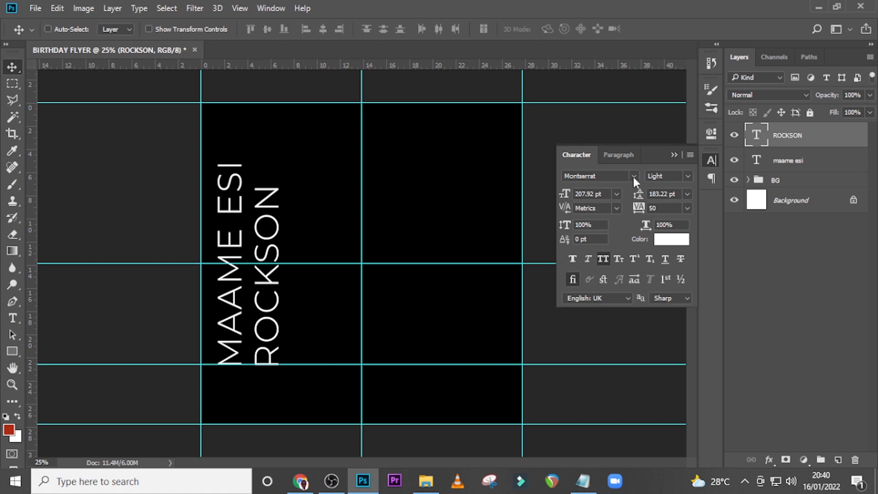
# Set the surname text's font style to Black and its size to 274 pt
pyautogui.click(687, 176)
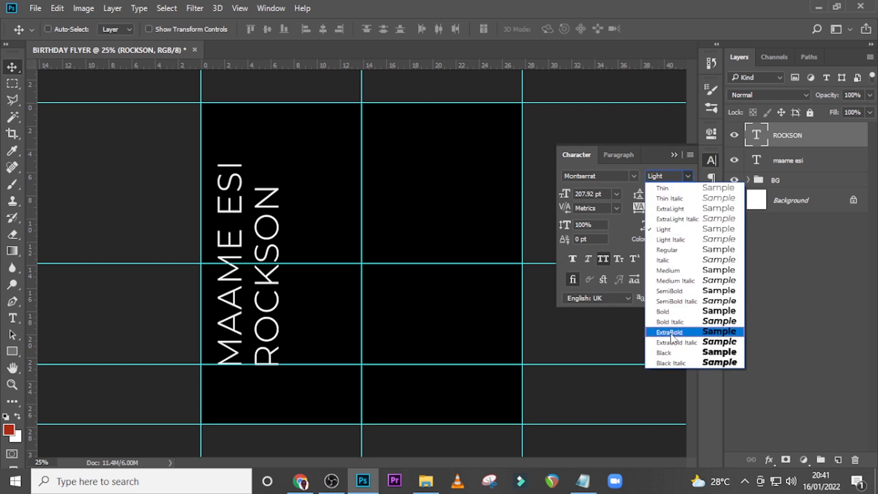
pyautogui.click(669, 353)
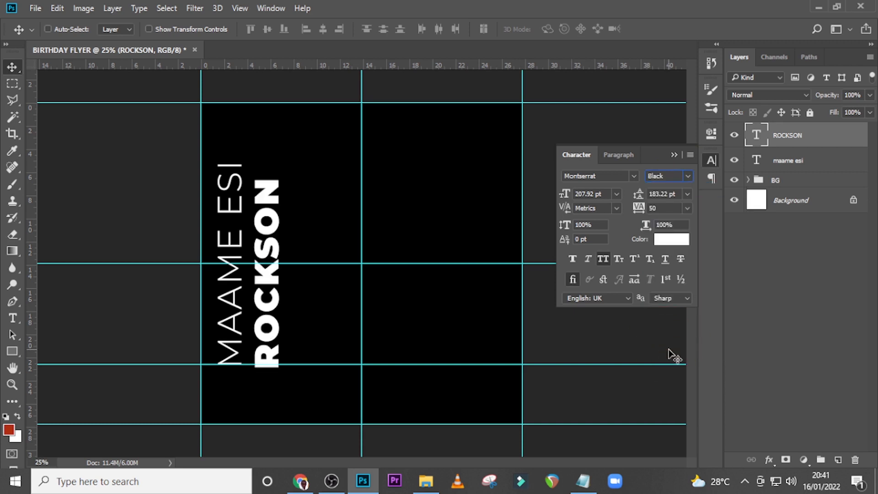
pyautogui.click(563, 194)
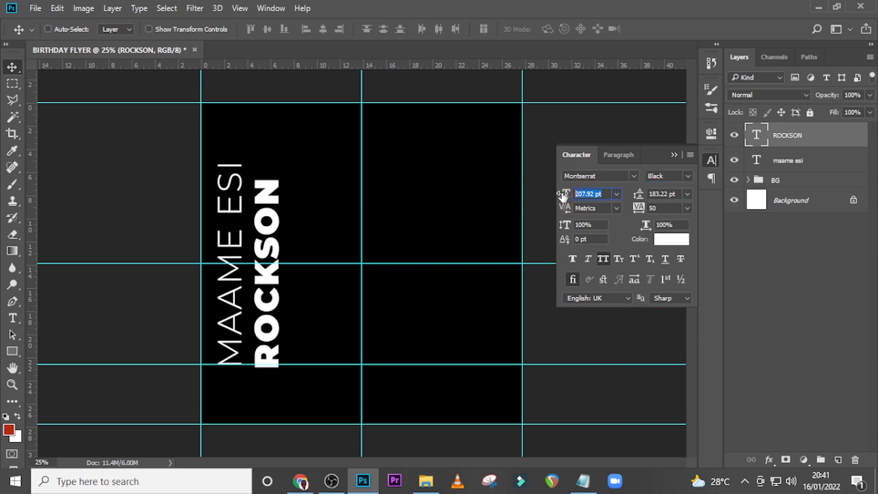
pyautogui.write('274')
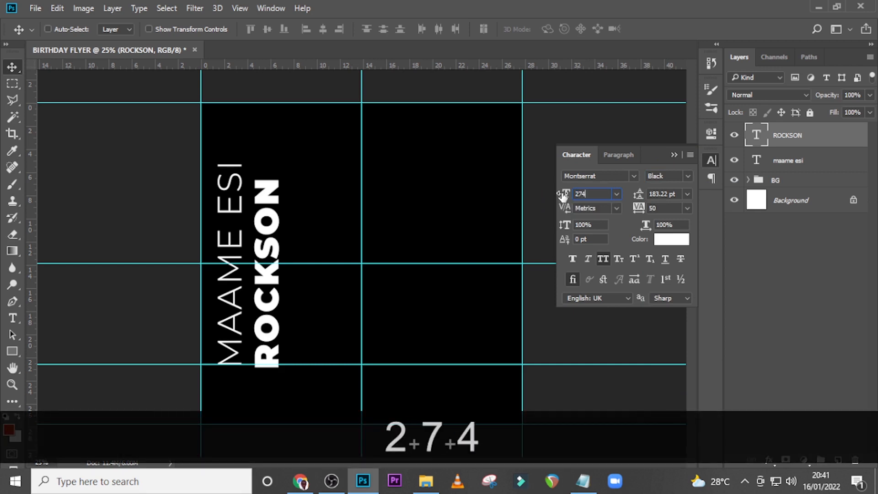
pyautogui.press('Return')
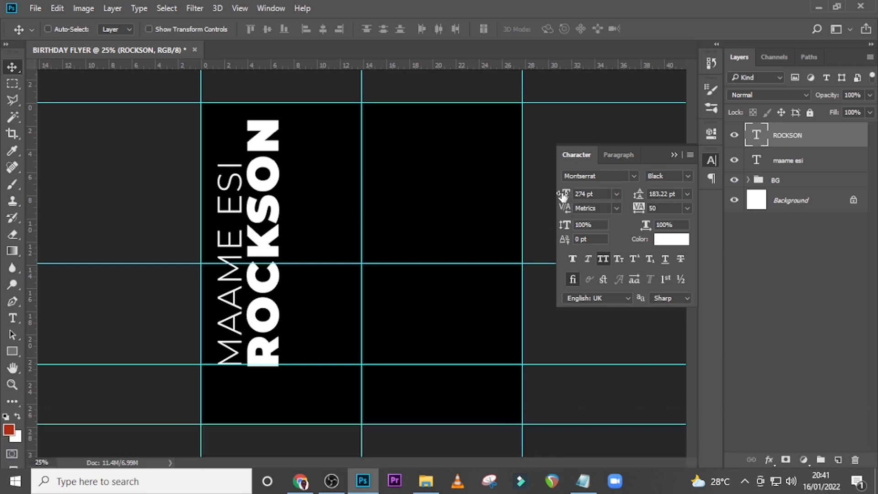
# Nudge the surname up to rest on the lower guide and left until it sits close against the first-name text
pyautogui.press('v')
pyautogui.press('Up')
pyautogui.press('Up')
pyautogui.press('Up')
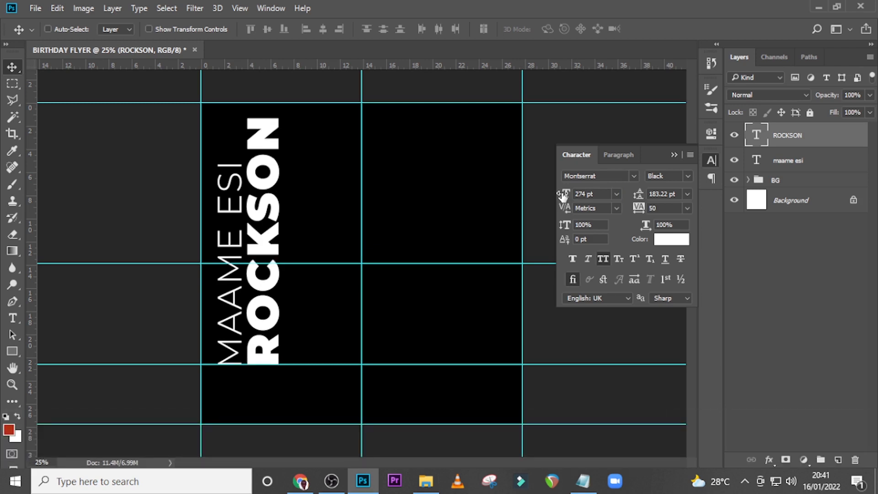
pyautogui.press('Left')
pyautogui.press('Left')
pyautogui.press('Left')
pyautogui.press('Left')
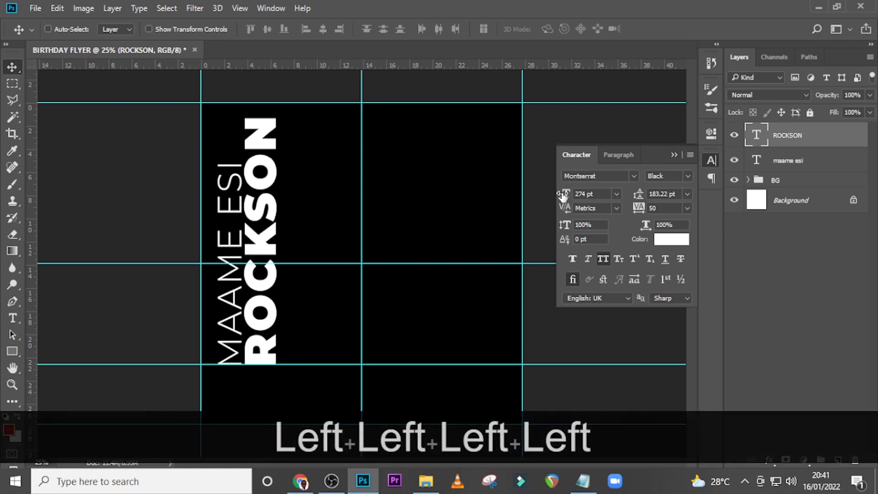
# Move both name texts down together and nudge the surname slightly closer to the first-name text
pyautogui.keyDown('ctrl'); pyautogui.click(764, 160); pyautogui.keyUp('ctrl')
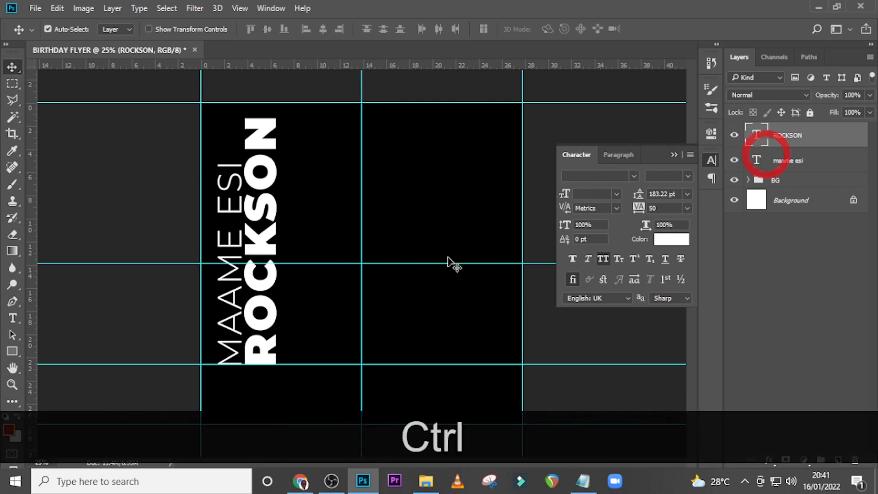
pyautogui.moveTo(269, 211); pyautogui.dragTo(268, 240)
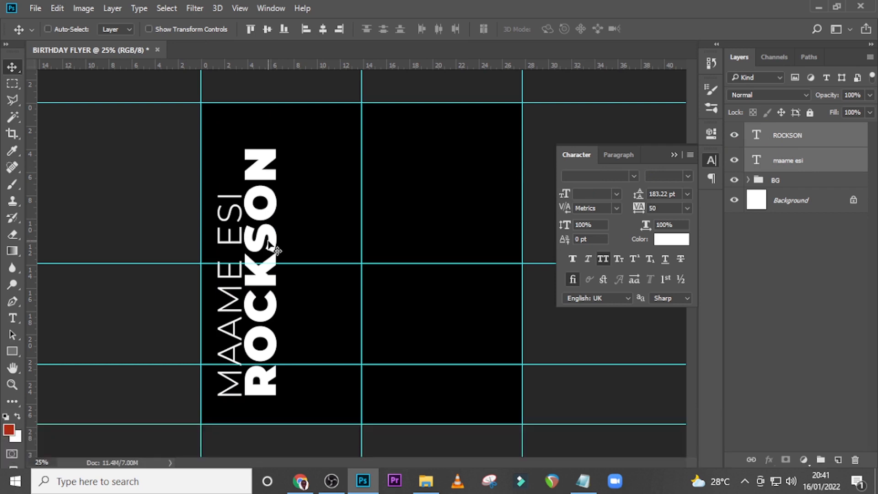
pyautogui.click(833, 142)
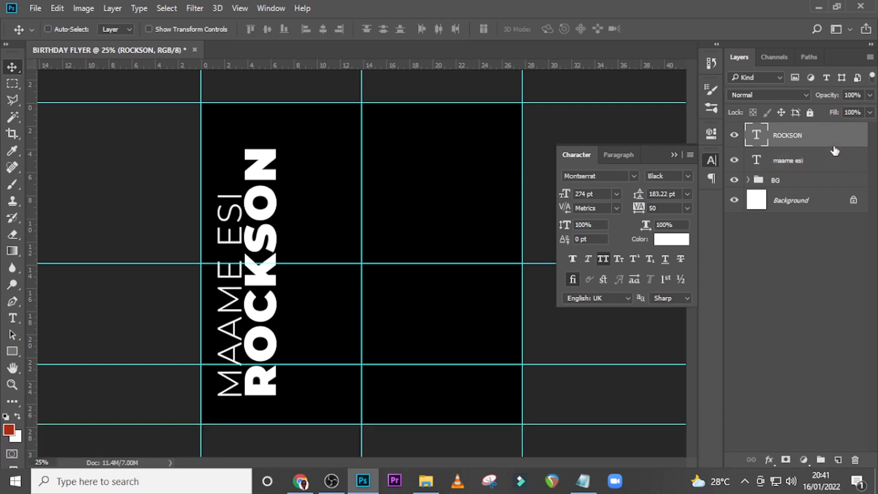
pyautogui.press('Left')
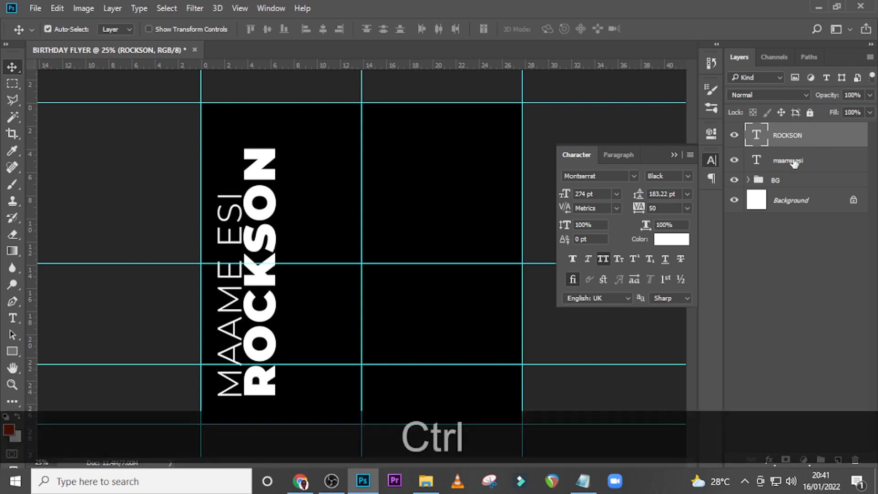
# Shift both name texts together slightly right and up so they sit nearly centred vertically on the canvas
pyautogui.keyDown('ctrl'); pyautogui.click(788, 168); pyautogui.keyUp('ctrl')
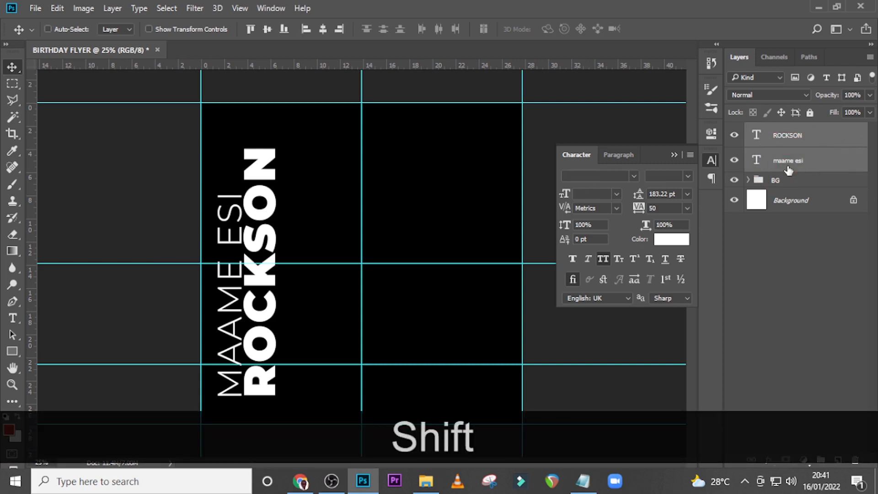
pyautogui.hotkey('shift', 'Right')
pyautogui.hotkey('shift', 'Right')
pyautogui.hotkey('shift', 'Right')
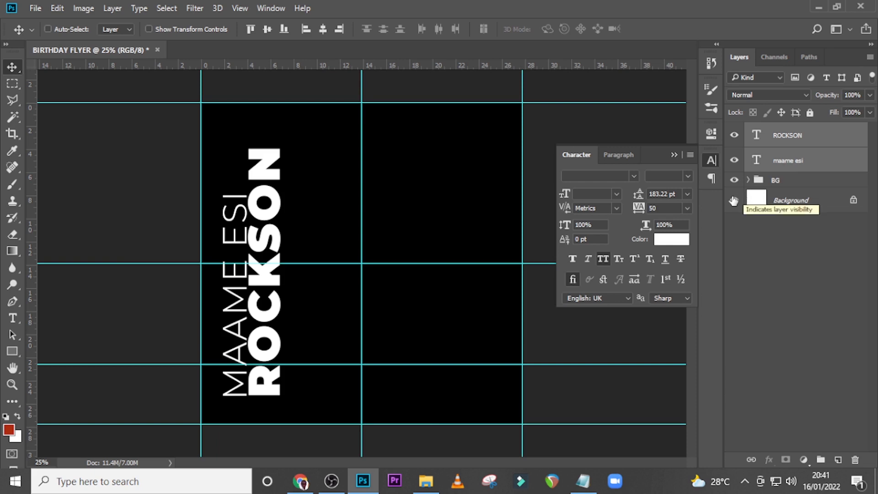
pyautogui.hotkey('shift', 'Up')
pyautogui.hotkey('shift', 'Up')
pyautogui.hotkey('shift', 'Up')
pyautogui.hotkey('shift', 'Up')
pyautogui.hotkey('shift', 'Up')
pyautogui.hotkey('shift', 'Up')
pyautogui.hotkey('shift', 'Up')
pyautogui.hotkey('shift', 'Up')
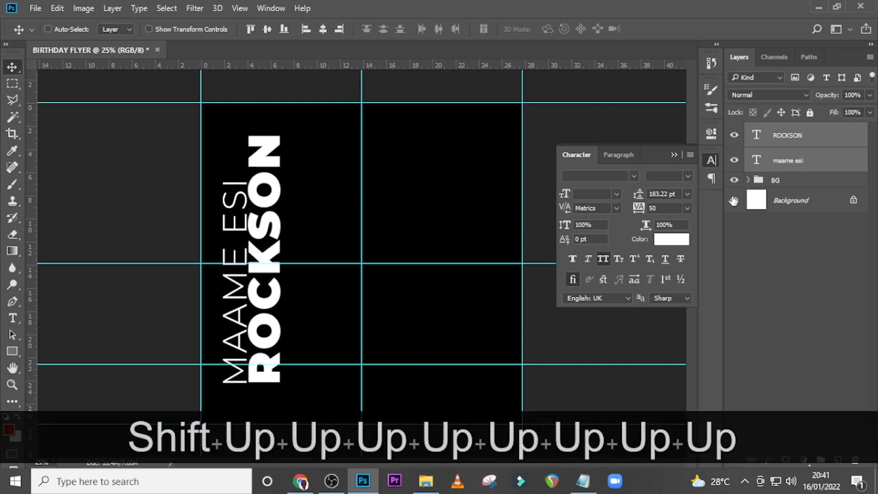
pyautogui.hotkey('shift', 'Up')
pyautogui.hotkey('shift', 'Up')
pyautogui.hotkey('shift', 'Up')
pyautogui.hotkey('shift', 'Up')
pyautogui.hotkey('shift', 'Up')
pyautogui.hotkey('shift', 'Up')
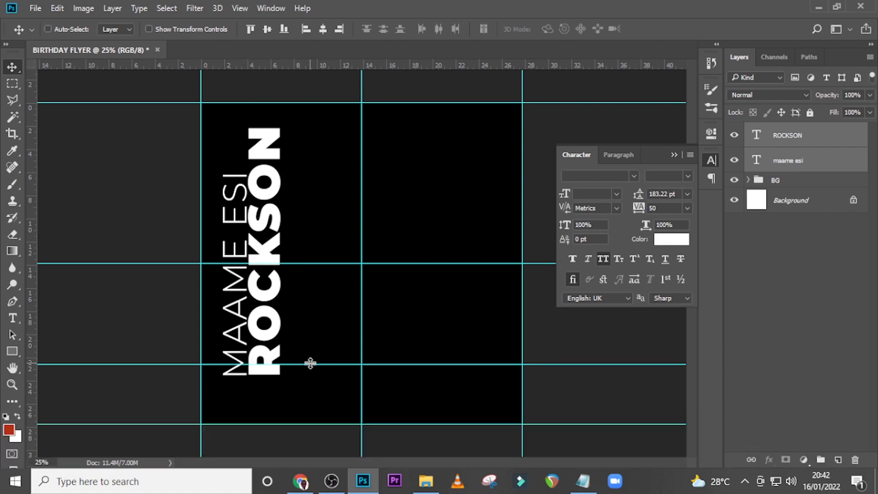
# Realign the lower horizontal guide with the lower end of the name texts and select only the surname layer
pyautogui.moveTo(310, 365); pyautogui.dragTo(311, 374)
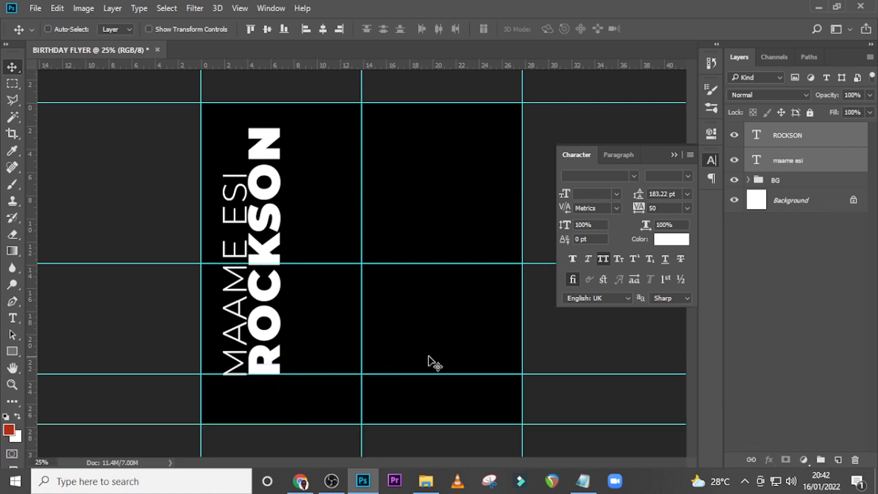
pyautogui.click(787, 137)
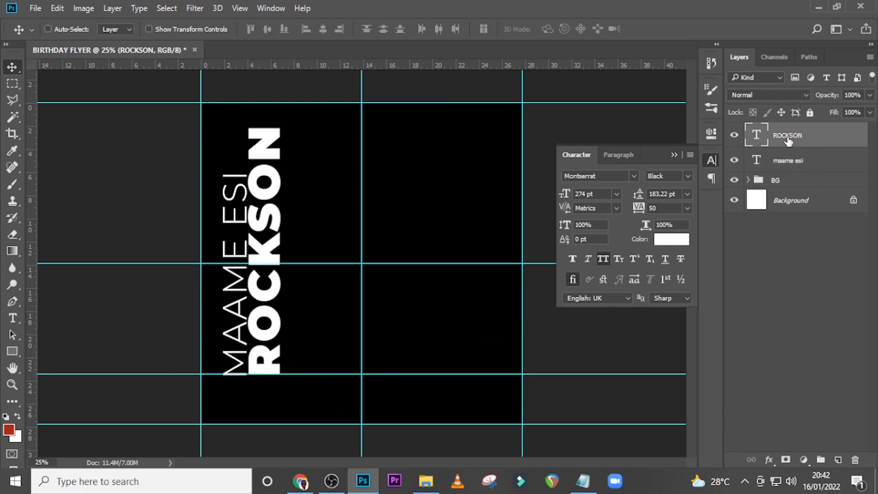
# Nudge the surname text slightly right and set its colour to #FECF3F
pyautogui.press('Right')
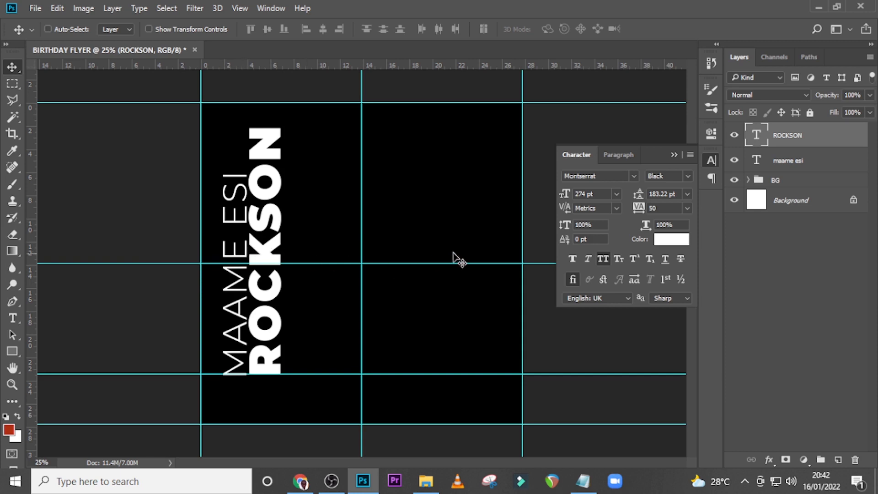
pyautogui.click(688, 239)
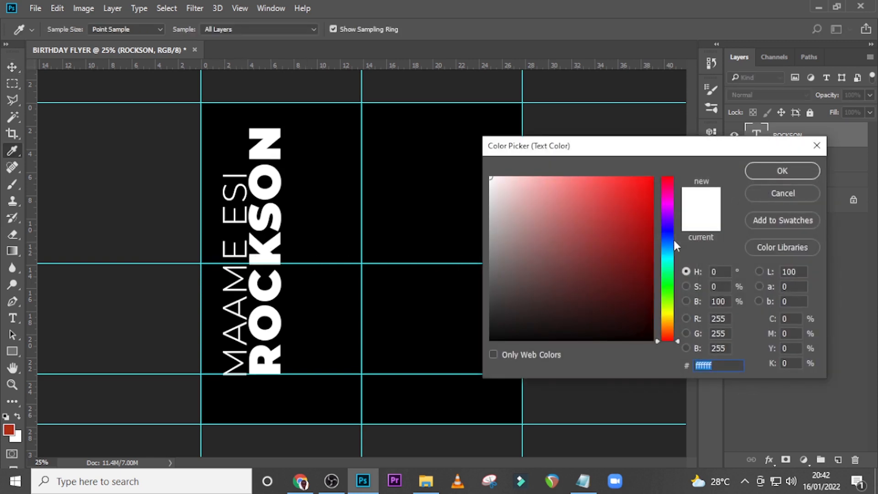
pyautogui.write('FE')
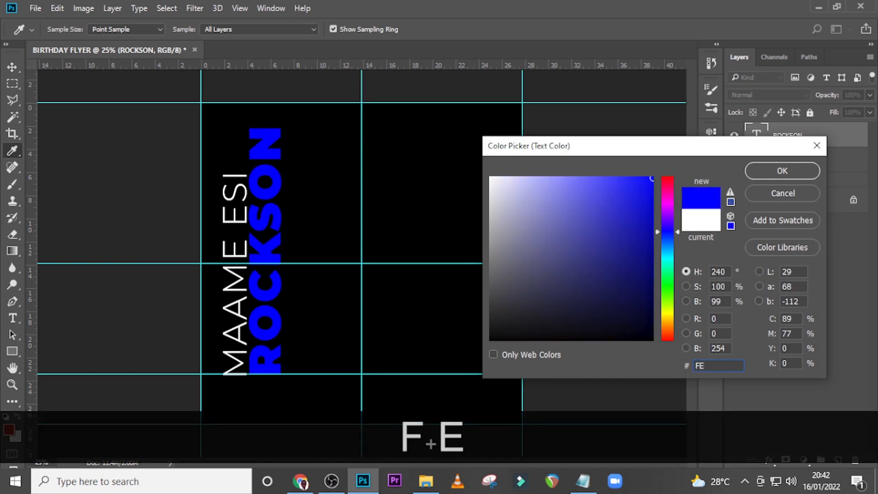
pyautogui.write('CF3')
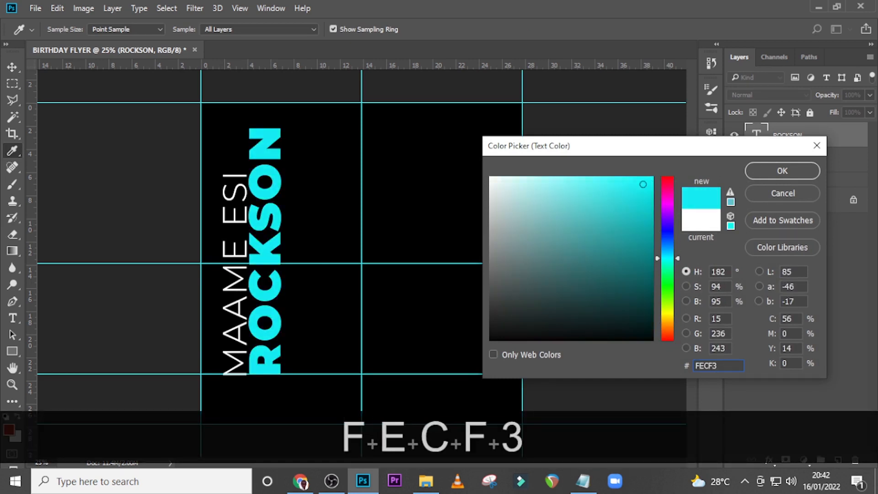
pyautogui.write('F')
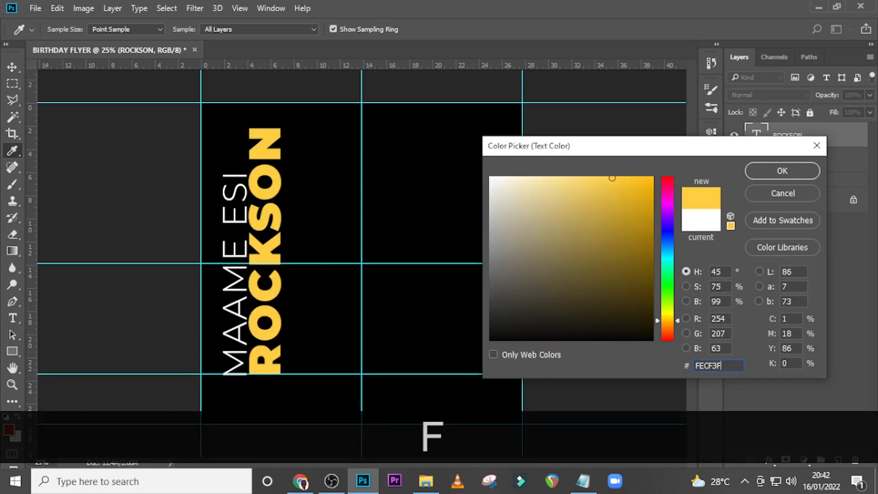
pyautogui.click(782, 176)
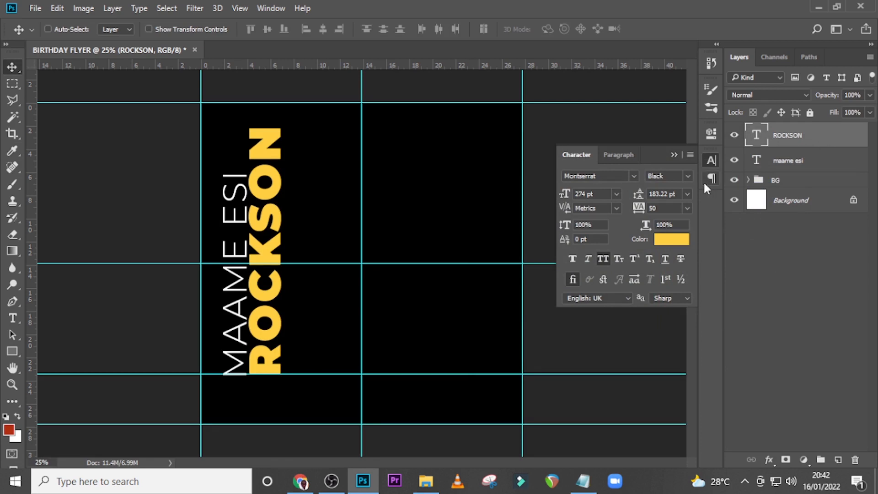
# Try a white-filled rectangle of about 300 × 1575 px behind the surname and delete it
pyautogui.click(12, 351)
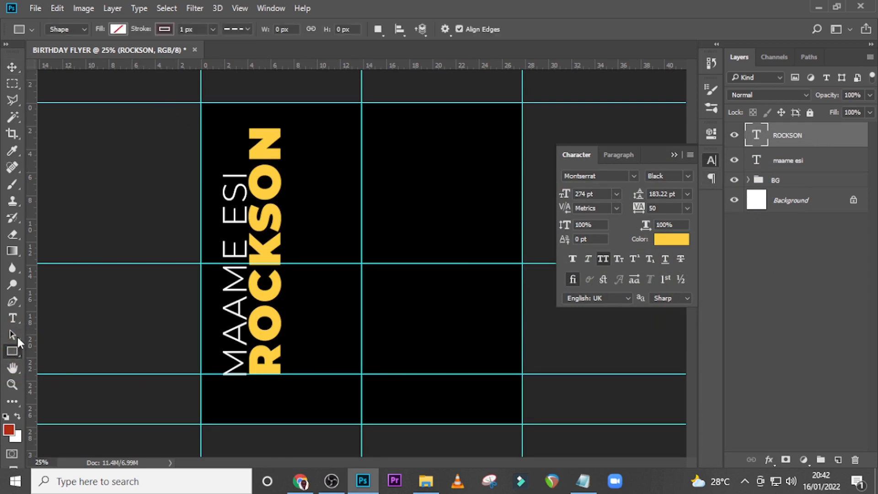
pyautogui.moveTo(248, 121); pyautogui.dragTo(296, 376)
pyautogui.click(118, 30)
pyautogui.click(186, 53)
pyautogui.click(491, 177)
pyautogui.click(782, 171)
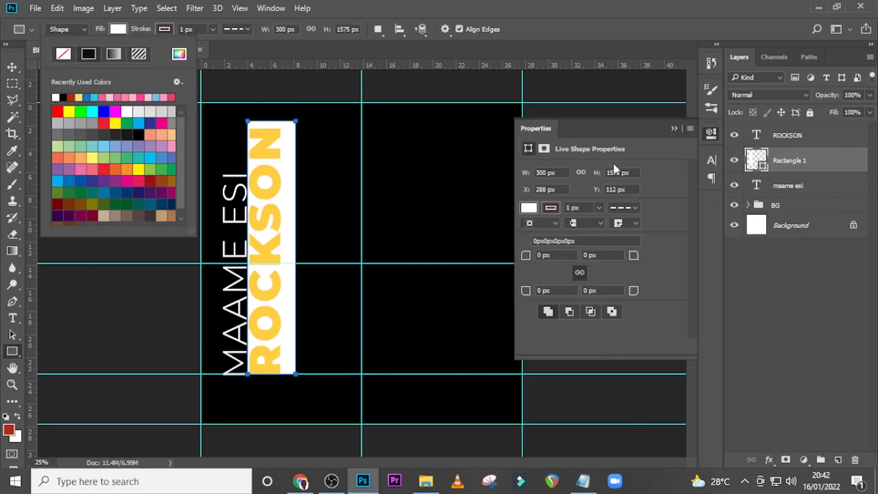
pyautogui.press('Delete')
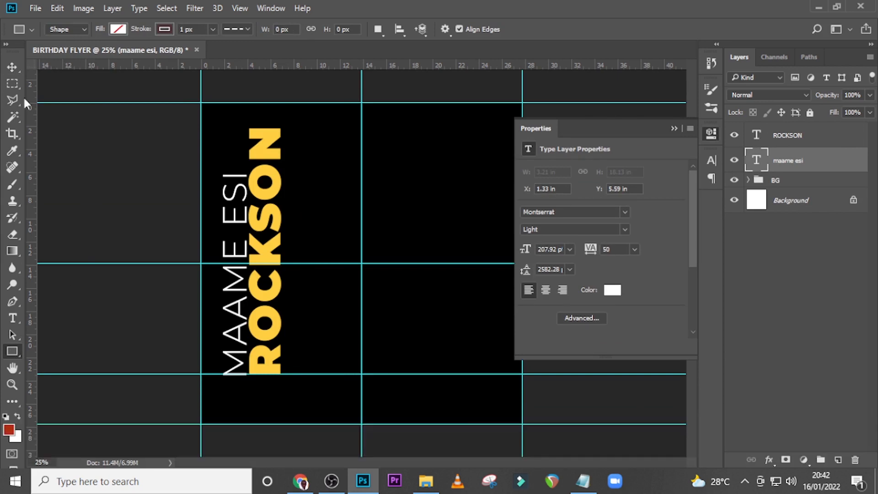
# Try a red dry-brush stroke on a new layer, rotated vertically behind the surname, and delete it
pyautogui.press('b')
pyautogui.click(54, 29)
pyautogui.doubleClick(65, 222)
pyautogui.click(838, 459)
pyautogui.press('capslock')
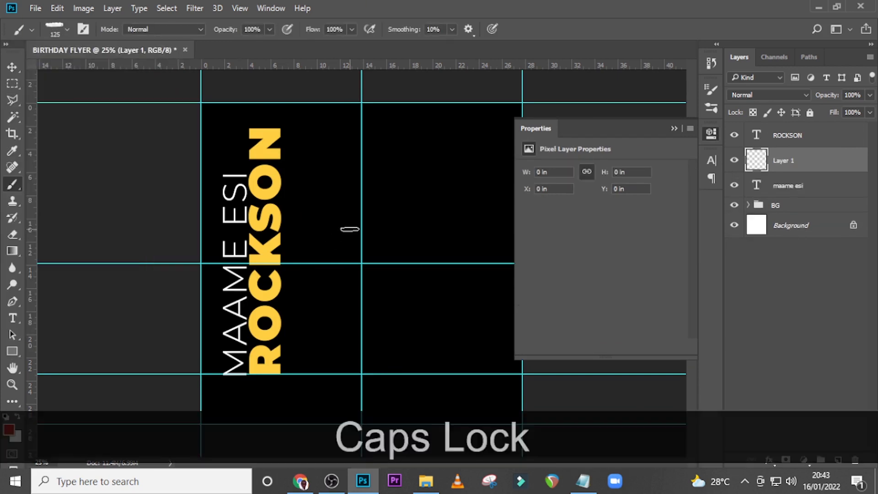
pyautogui.moveTo(249, 226); pyautogui.dragTo(444, 228)
pyautogui.hotkey('ctrl', 't')
pyautogui.moveTo(340, 204)
pyautogui.mouseDown()
pyautogui.moveTo(316, 225)
pyautogui.moveTo(274, 231)
pyautogui.mouseUp()
pyautogui.press('Return')
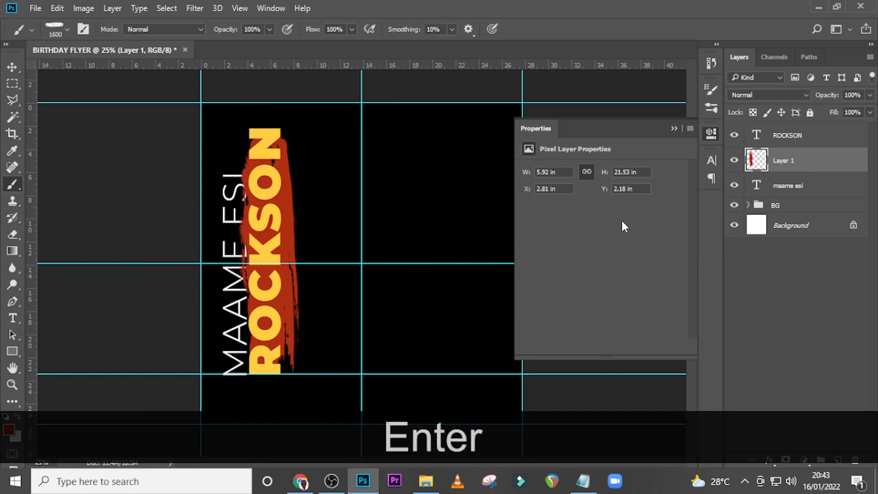
pyautogui.press('v')
pyautogui.press('Delete')
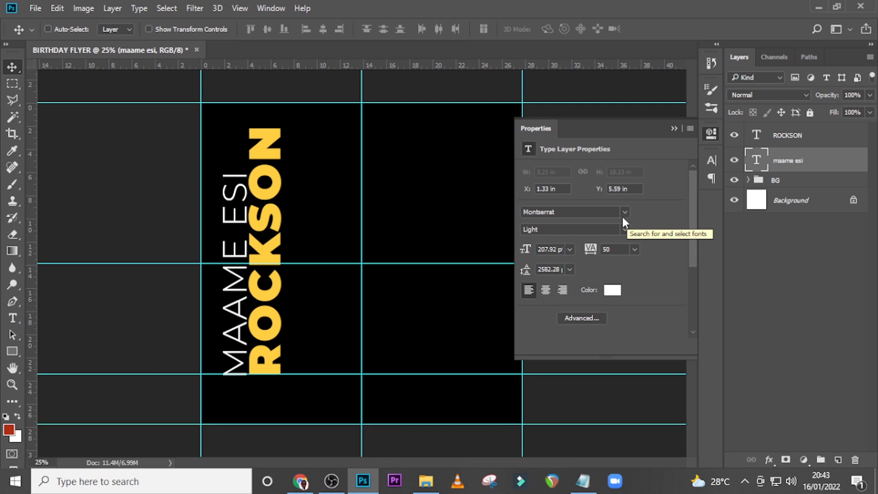
# Group the first-name and surname text layers and rename the group NAME
pyautogui.click(799, 163)
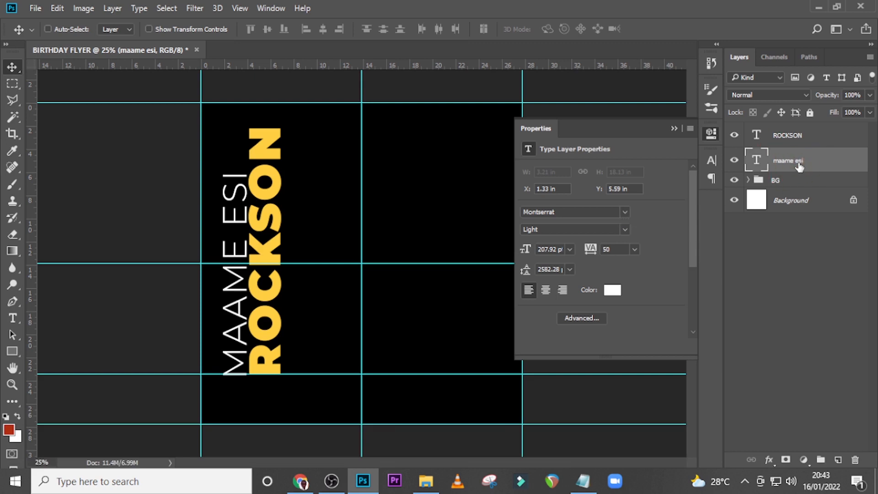
pyautogui.keyDown('ctrl'); pyautogui.click(798, 135); pyautogui.keyUp('ctrl')
pyautogui.hotkey('ctrl', 'g')
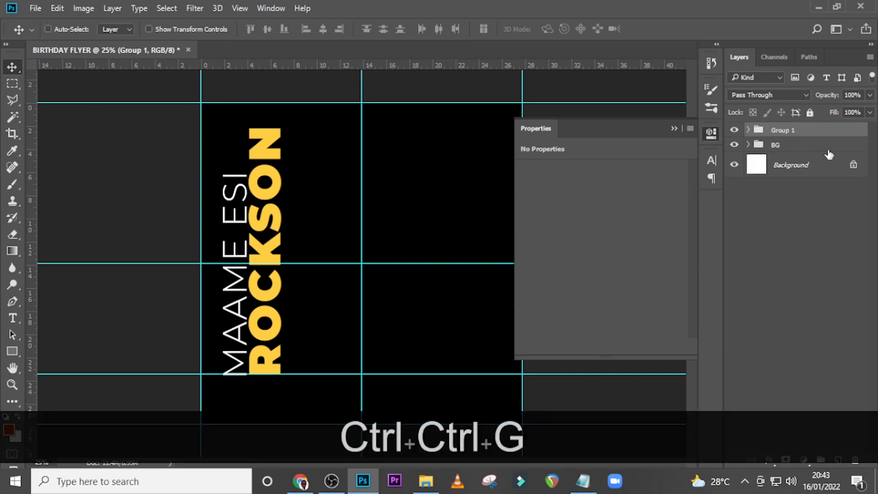
pyautogui.doubleClick(782, 130)
pyautogui.write('name')
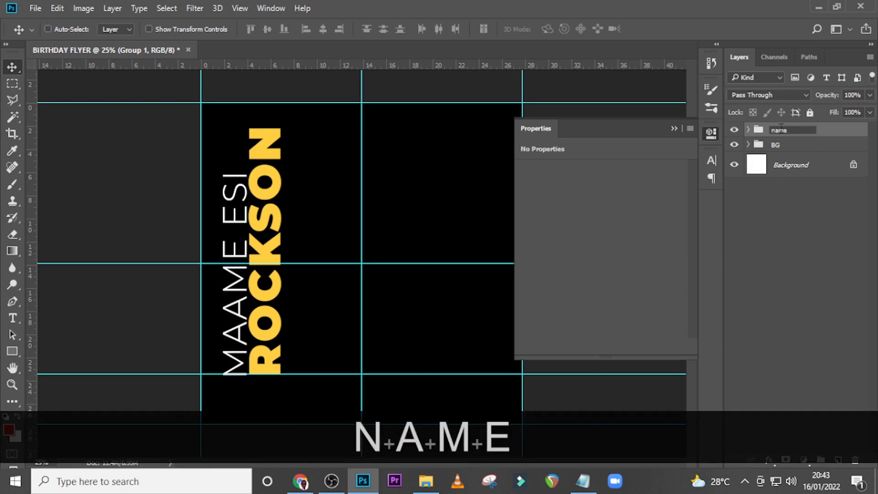
pyautogui.press('BackSpace')
pyautogui.press('BackSpace')
pyautogui.press('BackSpace')
pyautogui.press('BackSpace')
pyautogui.press('capslock')
pyautogui.write('A')
pyautogui.press('BackSpace')
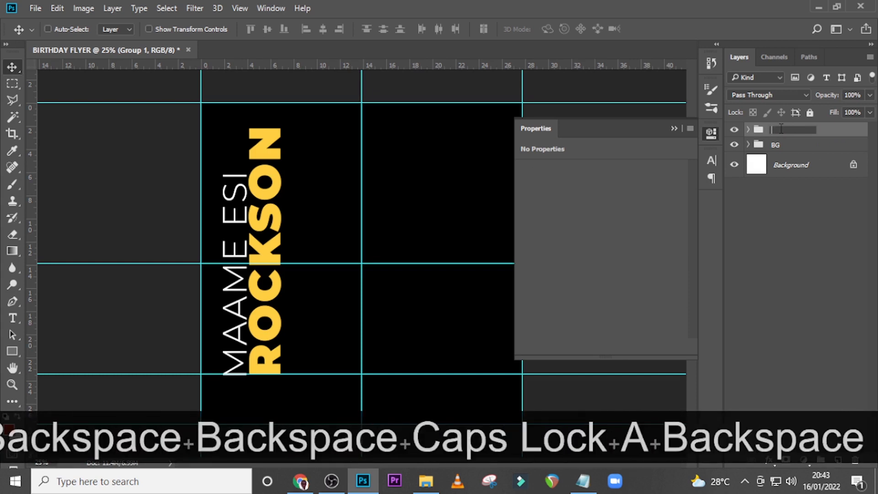
pyautogui.write('NAME')
pyautogui.press('Return')
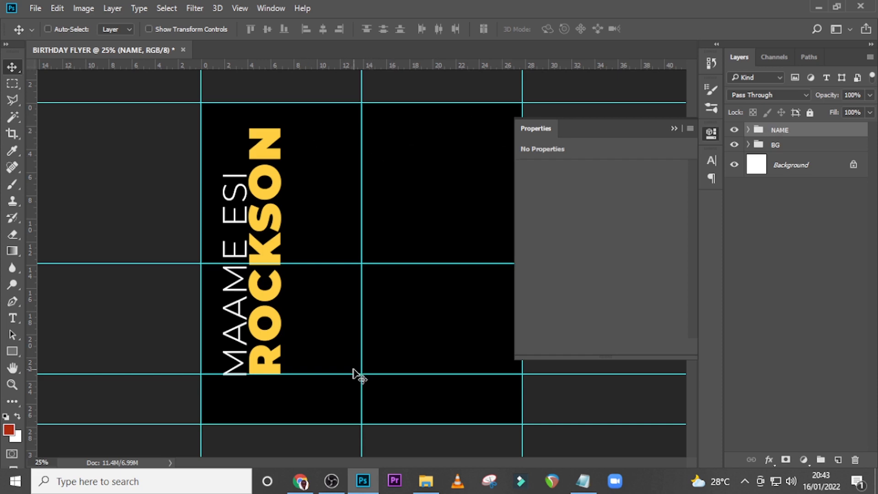
# Add a vertical guide along the surname's right edge and a horizontal guide at its upper end
pyautogui.hotkey('ctrl', '=')
pyautogui.hotkey('ctrl', '=')
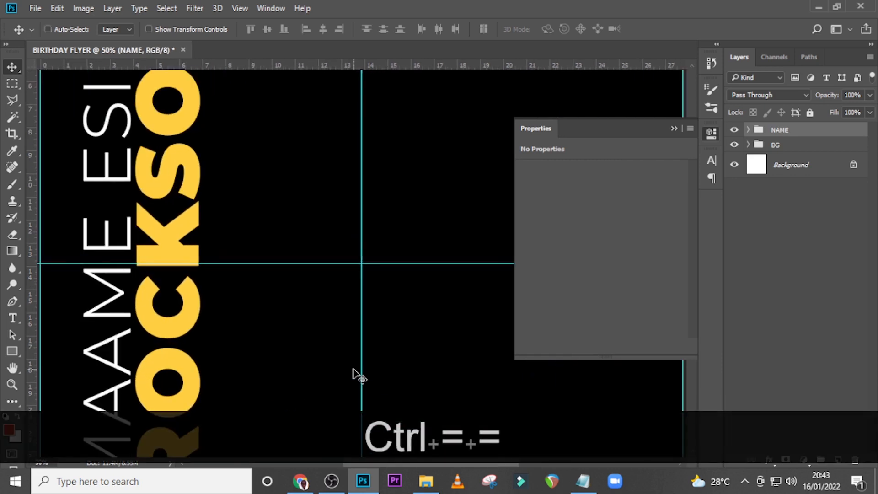
pyautogui.moveTo(33, 203); pyautogui.dragTo(205, 209)
pyautogui.scroll(3, 222, 190)
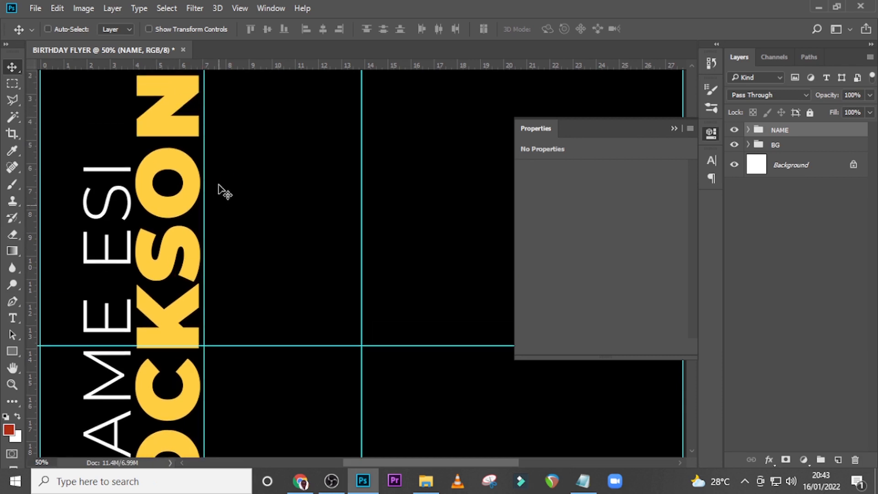
pyautogui.moveTo(192, 67); pyautogui.dragTo(197, 116)
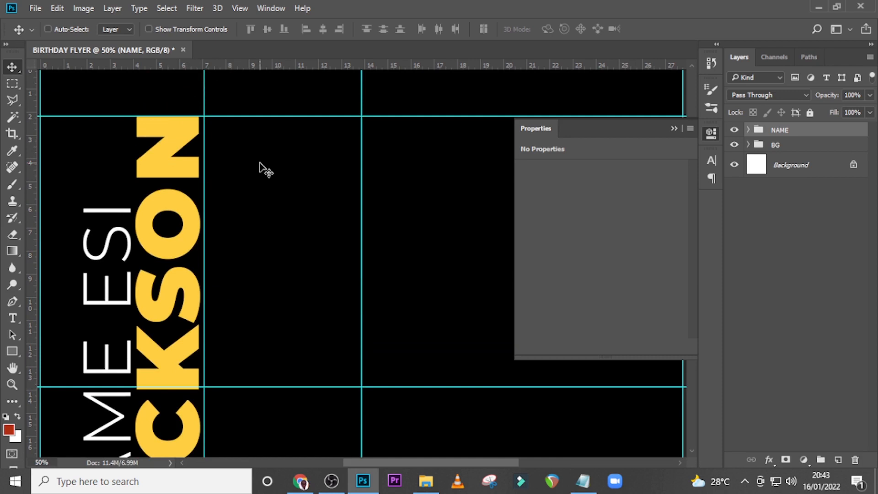
# Copy the birthday greeting and placeholder paragraph from Notepad into a Photoshop text box about 12.8 × 6.5 in, right of the surname
pyautogui.press('t')
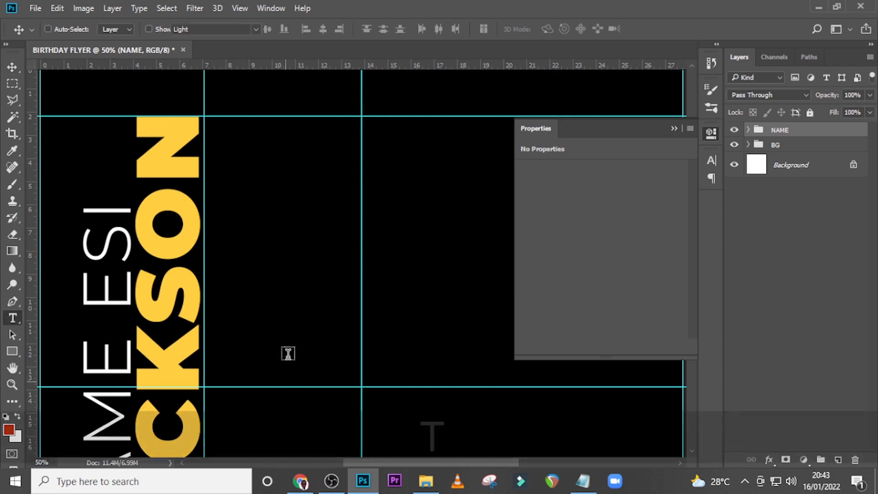
pyautogui.hotkey('alt', 'Tab')
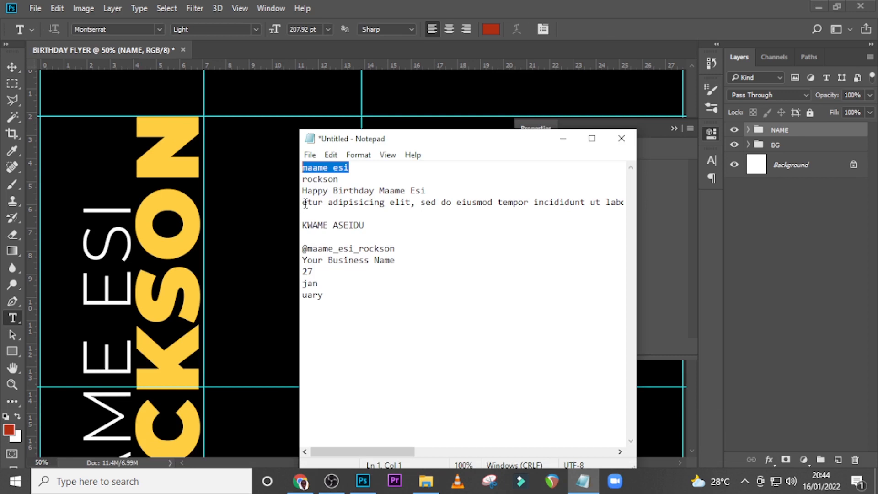
pyautogui.moveTo(304, 192); pyautogui.dragTo(308, 211)
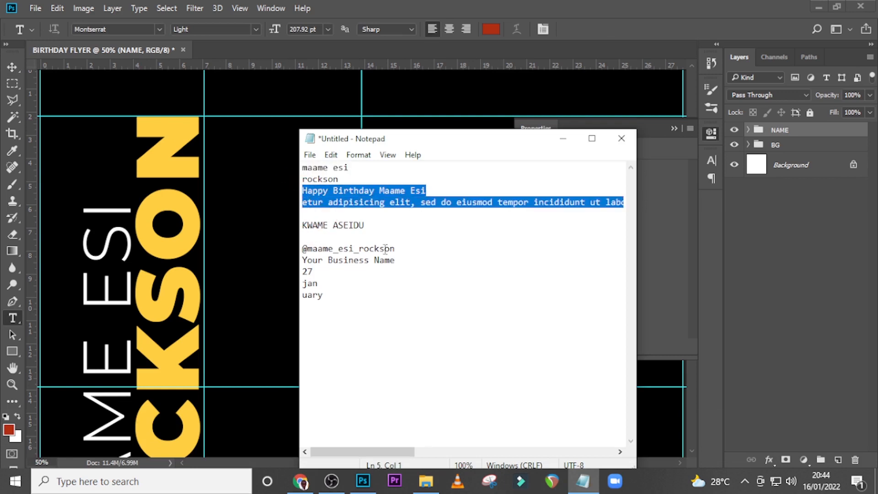
pyautogui.hotkey('ctrl', 'c')
pyautogui.click(319, 7)
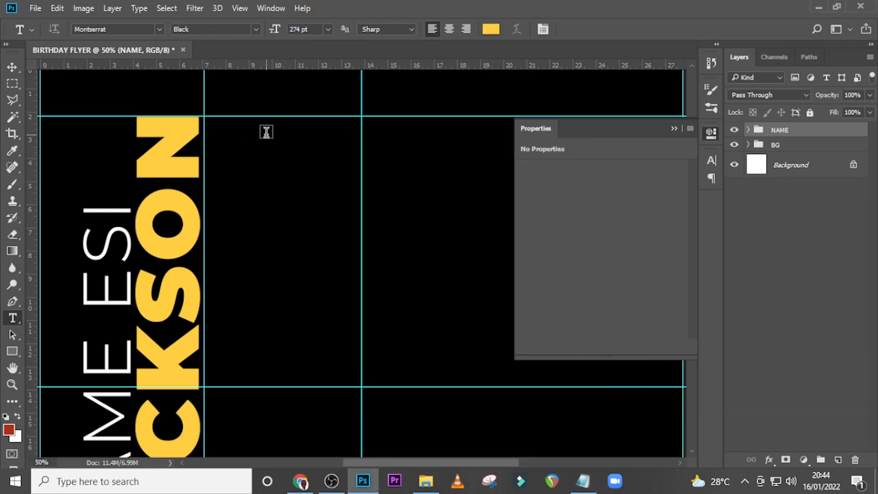
pyautogui.moveTo(265, 134); pyautogui.dragTo(561, 284)
pyautogui.hotkey('ctrl', 'v')
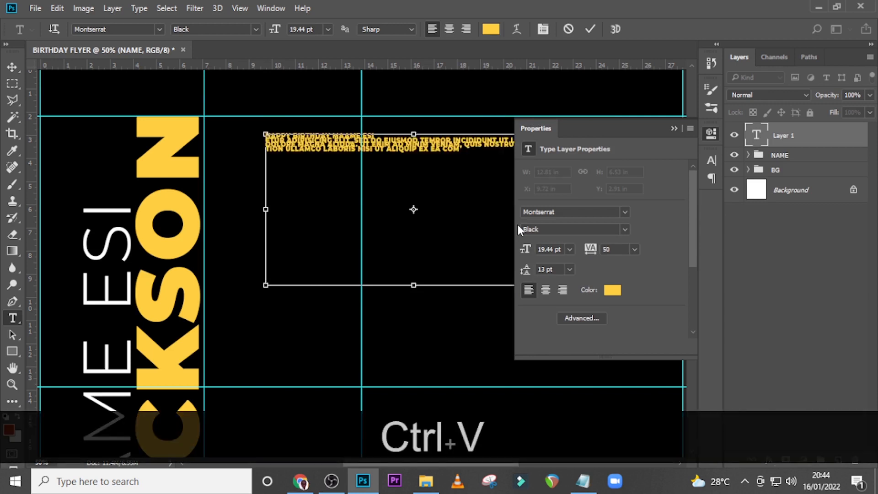
# Set the greeting paragraph's font size to 30 pt and its leading to 35 pt
pyautogui.click(672, 130)
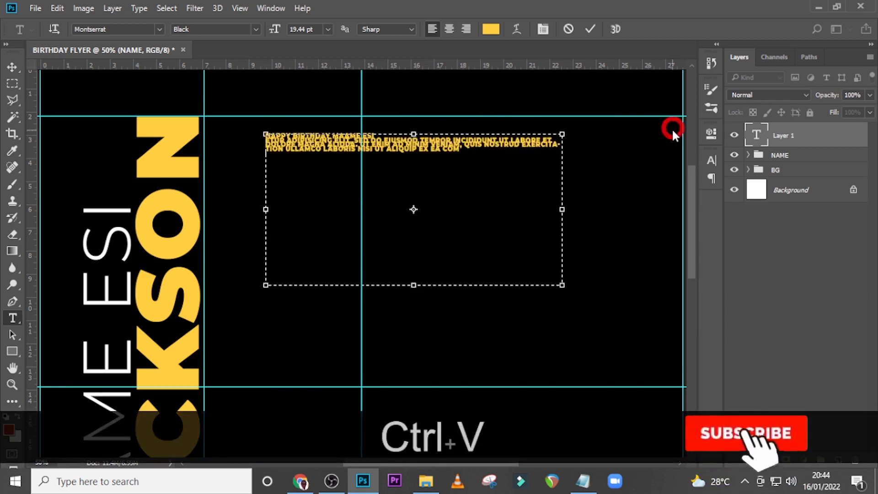
pyautogui.click(708, 161)
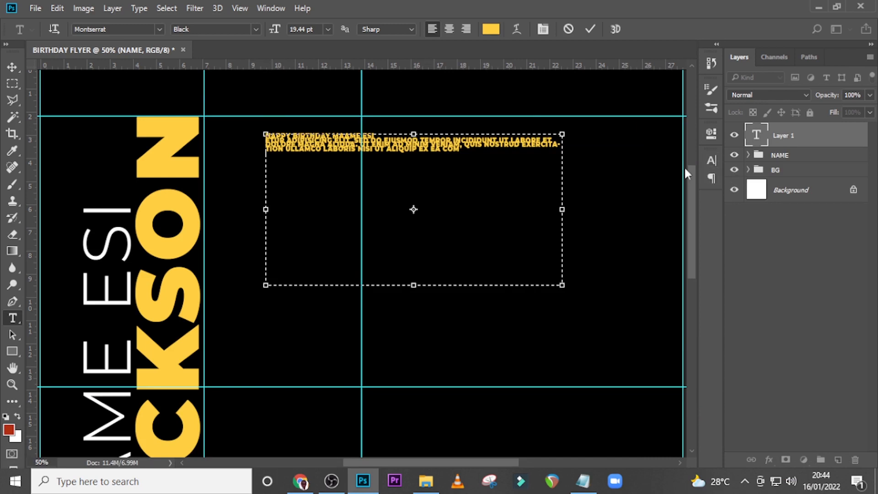
pyautogui.click(563, 194)
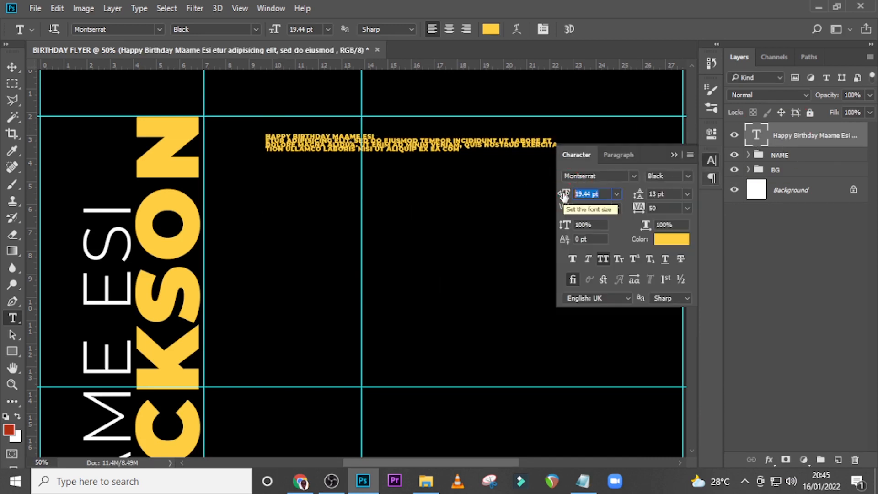
pyautogui.write('30')
pyautogui.press('Return')
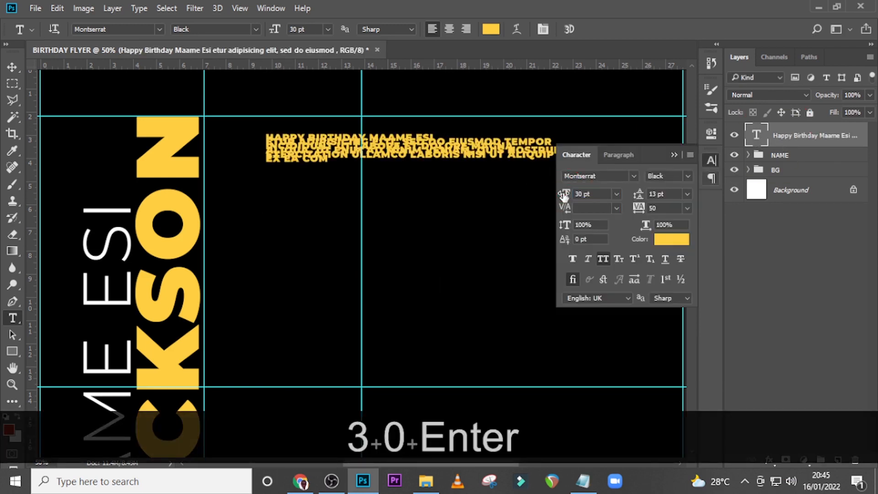
pyautogui.click(634, 196)
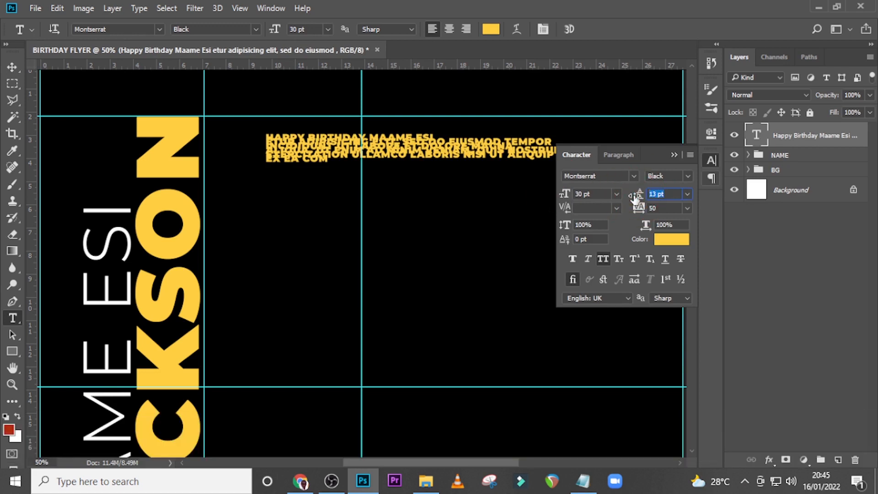
pyautogui.write('35')
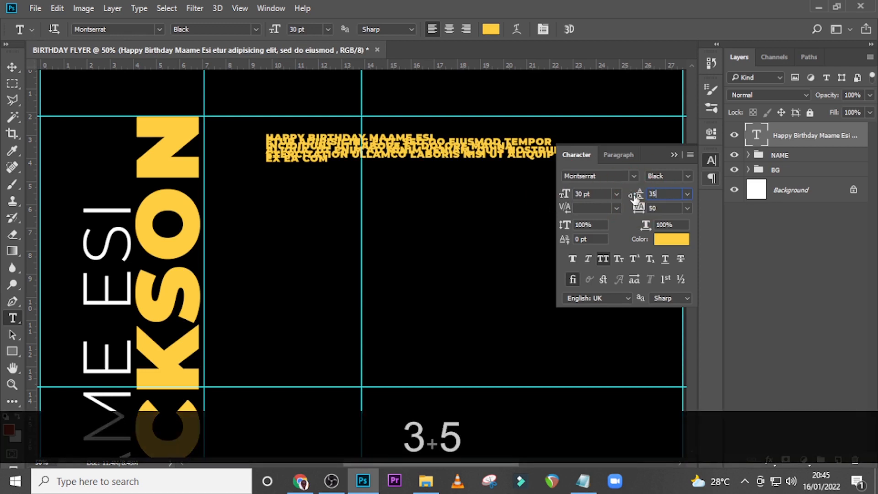
pyautogui.press('Return')
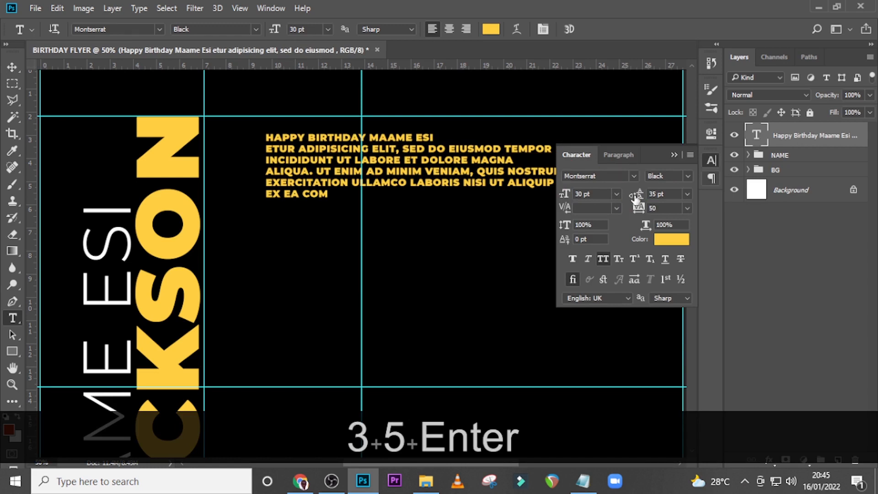
pyautogui.click(675, 155)
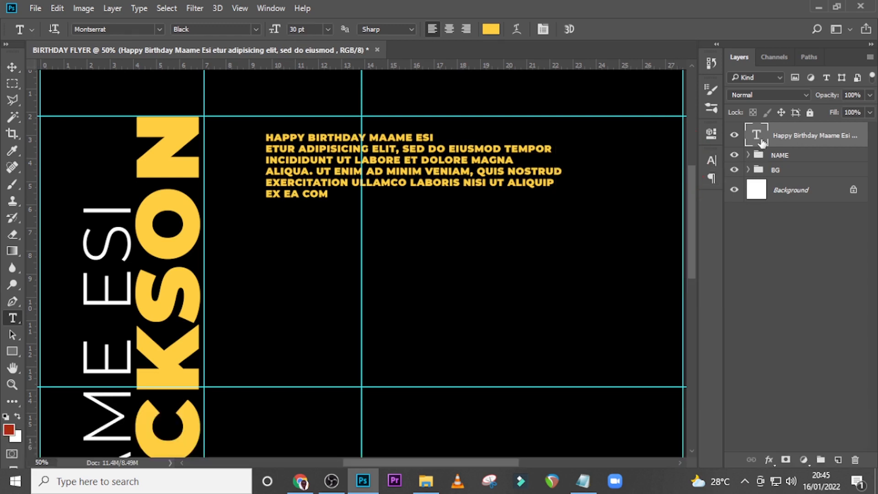
pyautogui.doubleClick(759, 136)
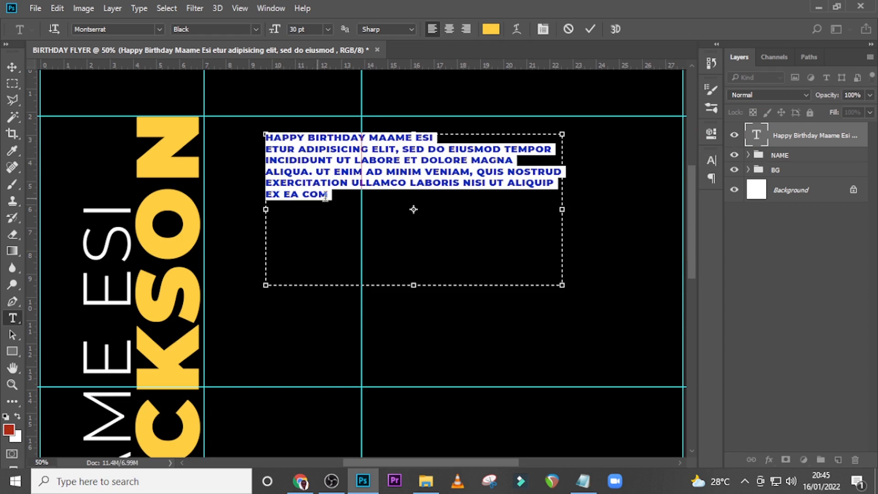
pyautogui.click(760, 141)
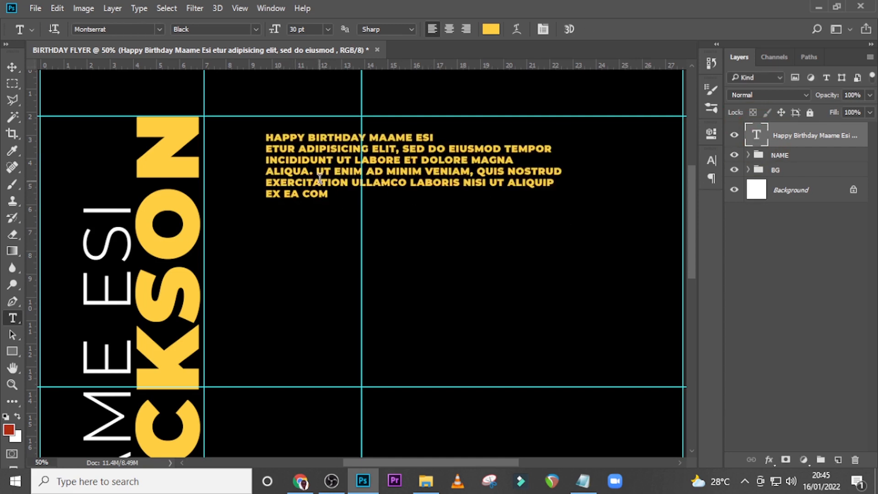
# Set the greeting paragraph's Montserrat font weight to Medium
pyautogui.click(712, 160)
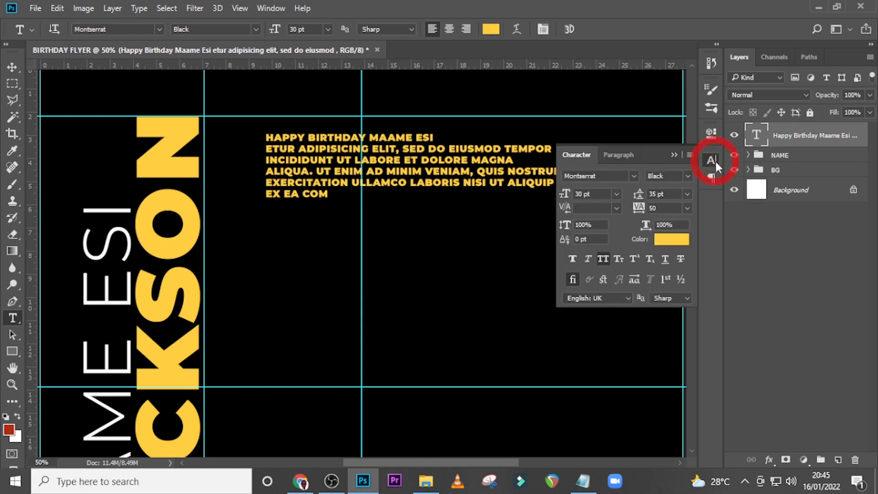
pyautogui.click(688, 176)
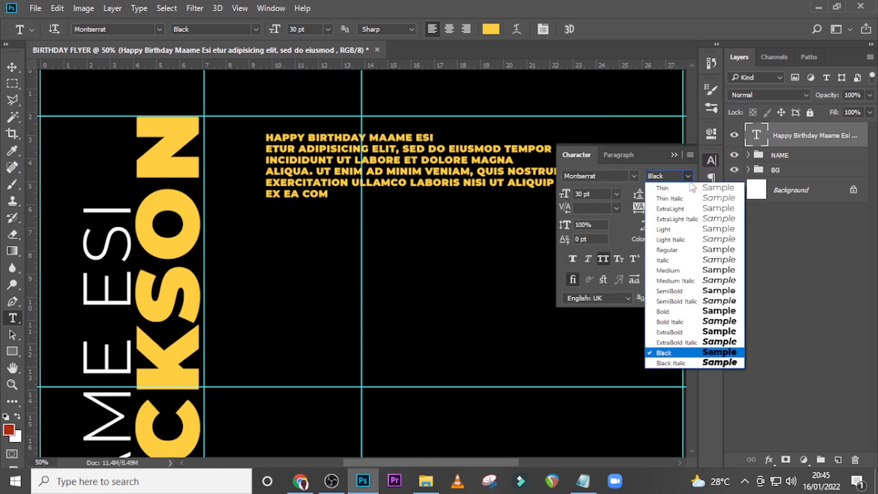
pyautogui.click(669, 270)
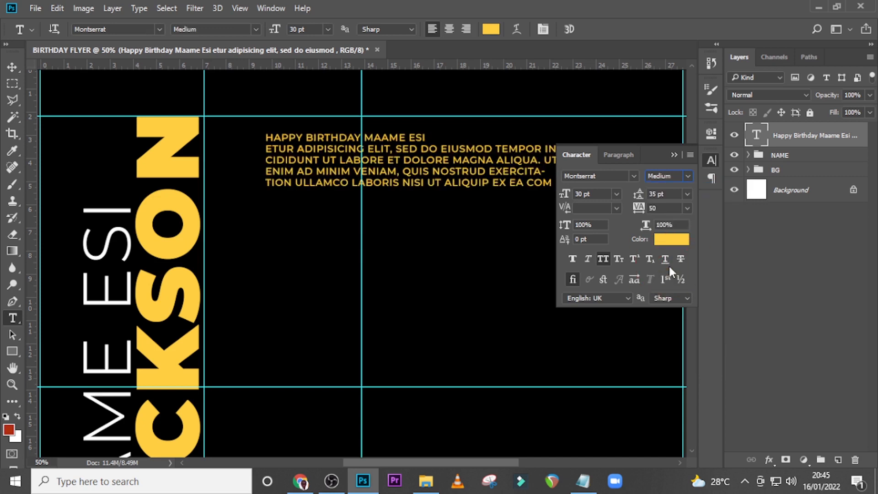
# Move the greeting paragraph against the vertical guide beside the surname and up to the horizontal guide at the surname's upper end
pyautogui.press('v')
pyautogui.moveTo(500, 172); pyautogui.dragTo(426, 177)
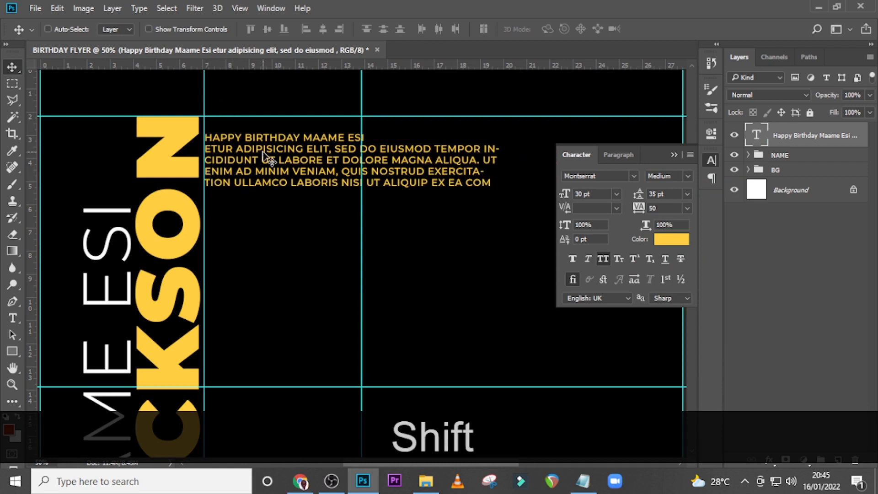
pyautogui.hotkey('shift', 'Up')
pyautogui.hotkey('shift', 'Up')
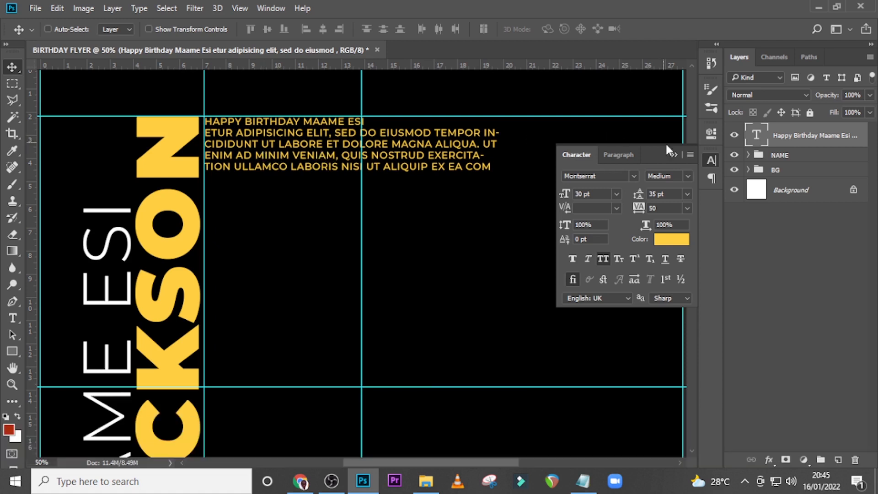
pyautogui.click(631, 155)
pyautogui.click(574, 155)
# Narrow the greeting paragraph's text box to about 10.95 in wide so LABORIS wraps whole onto the last line
pyautogui.hotkey('ctrl', '=')
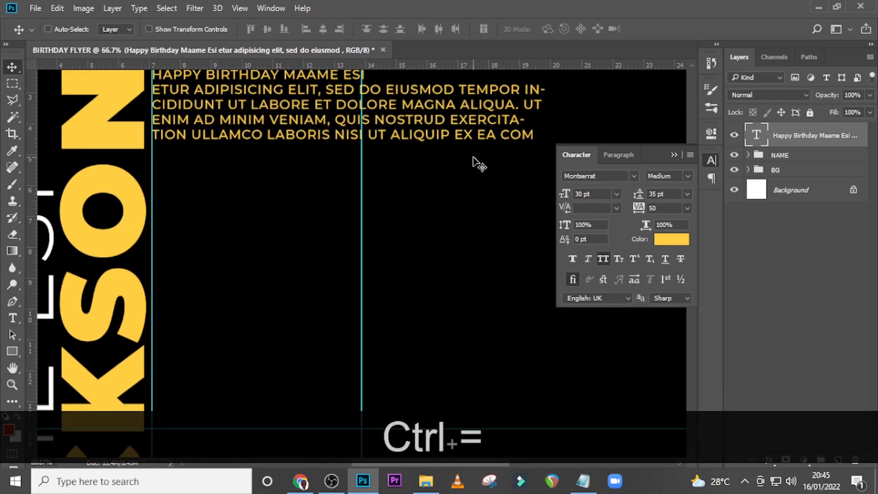
pyautogui.click(674, 155)
pyautogui.scroll(2, 348, 169)
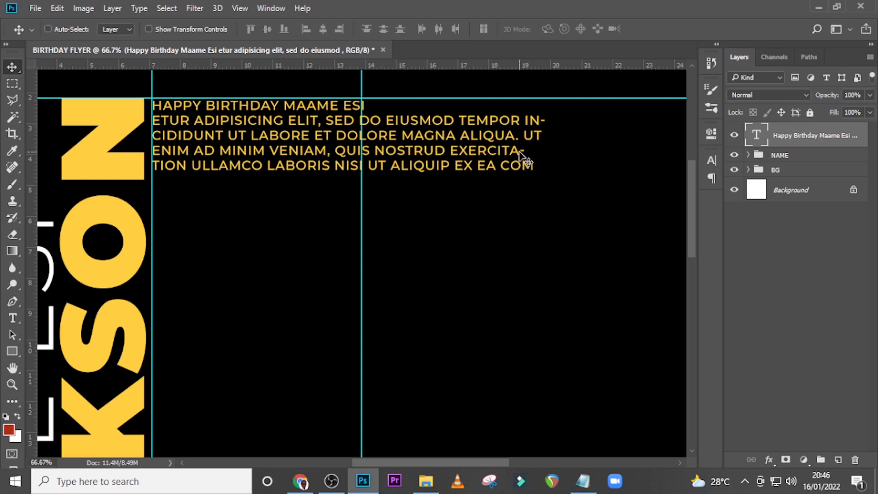
pyautogui.doubleClick(758, 137)
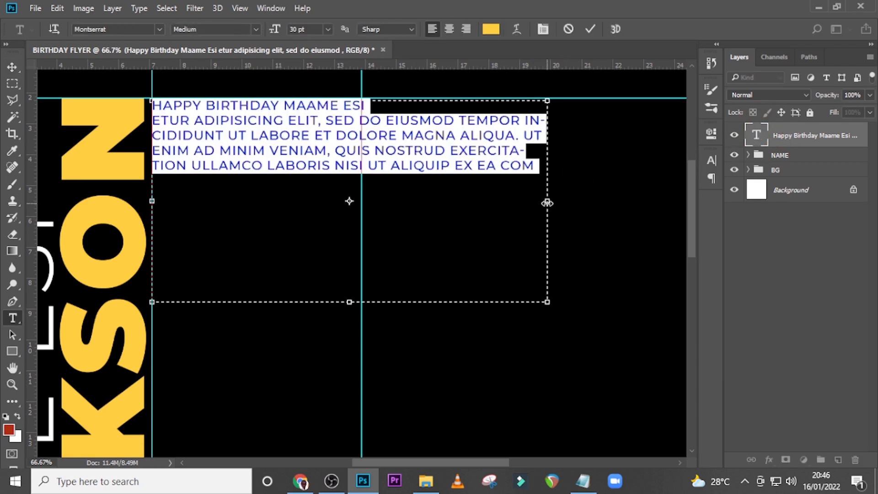
pyautogui.moveTo(547, 203); pyautogui.dragTo(503, 197)
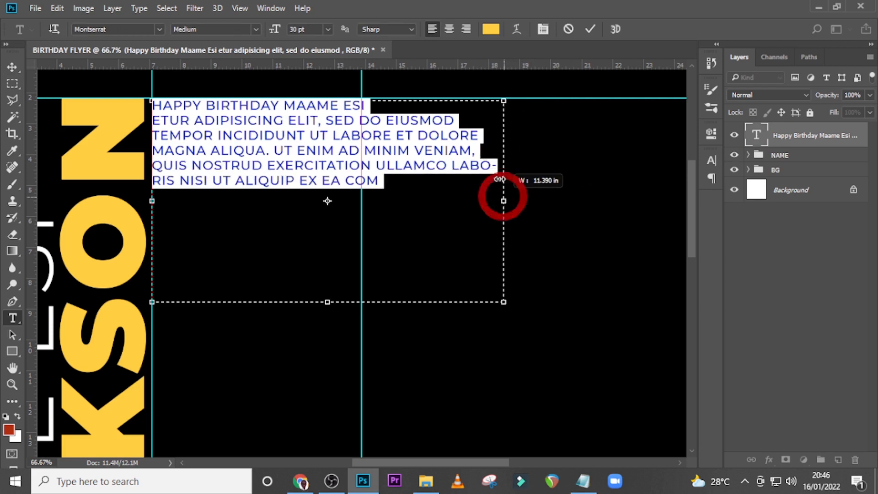
pyautogui.moveTo(480, 166); pyautogui.dragTo(499, 169)
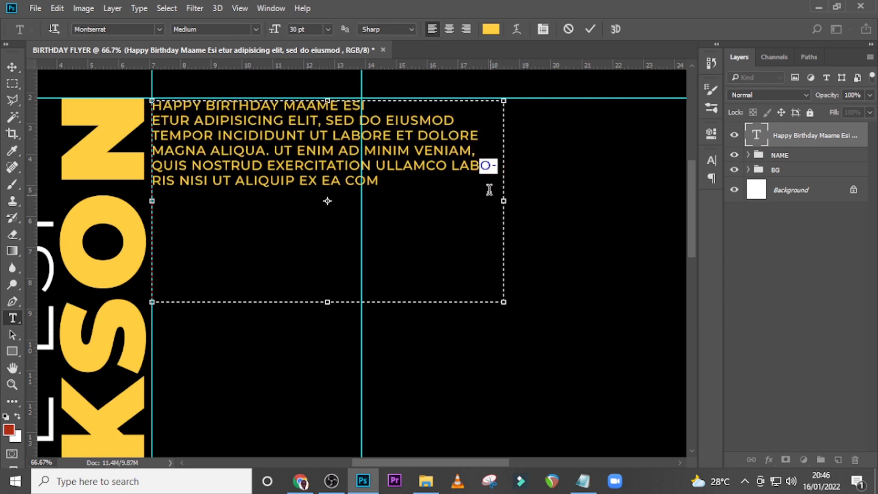
pyautogui.click(511, 196)
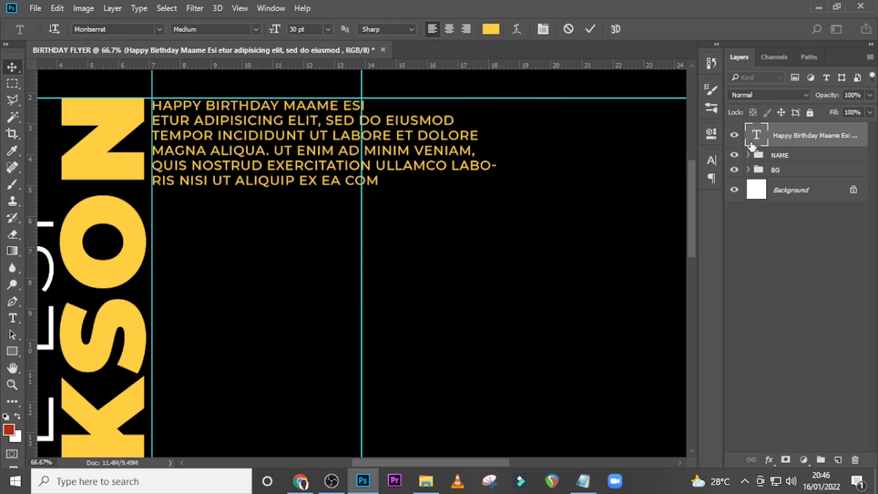
pyautogui.doubleClick(754, 139)
pyautogui.moveTo(504, 201); pyautogui.dragTo(491, 200)
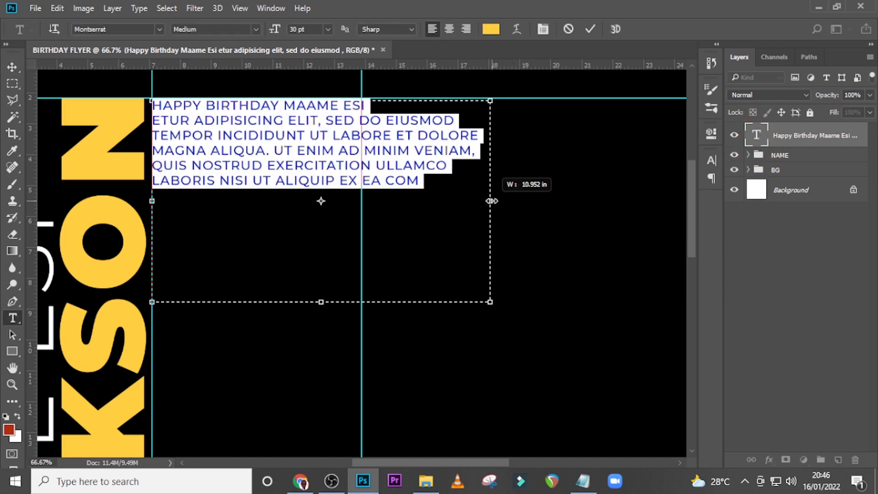
pyautogui.click(757, 139)
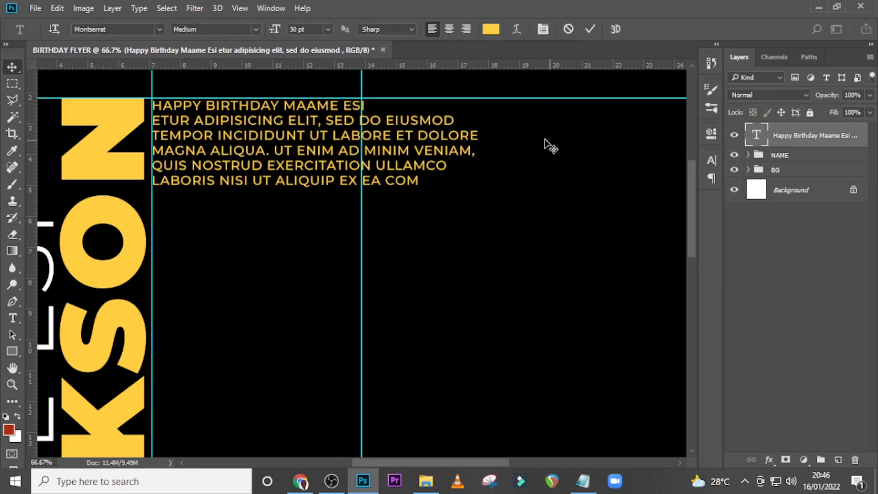
pyautogui.press('v')
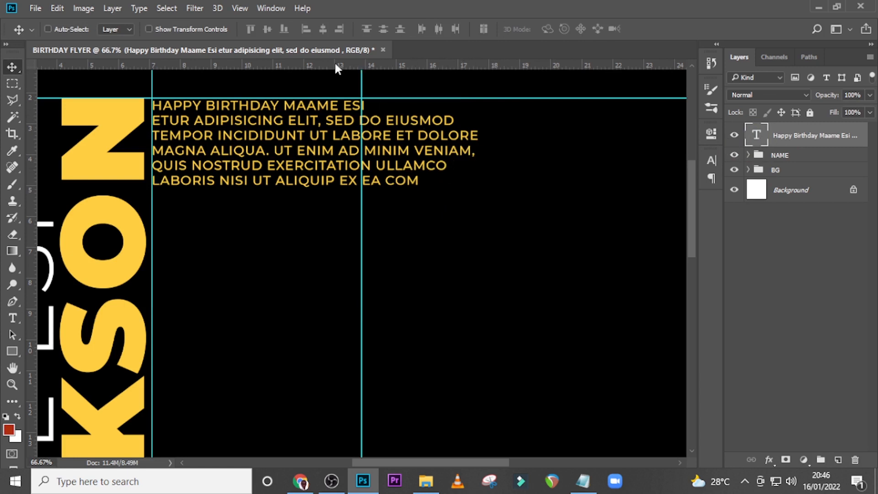
# Justify the greeting paragraph with its last line aligned left
pyautogui.click(712, 162)
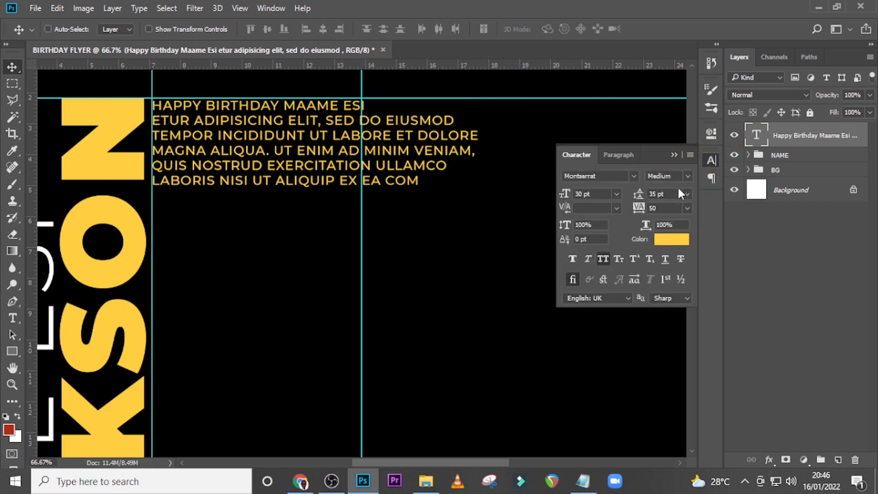
pyautogui.click(612, 152)
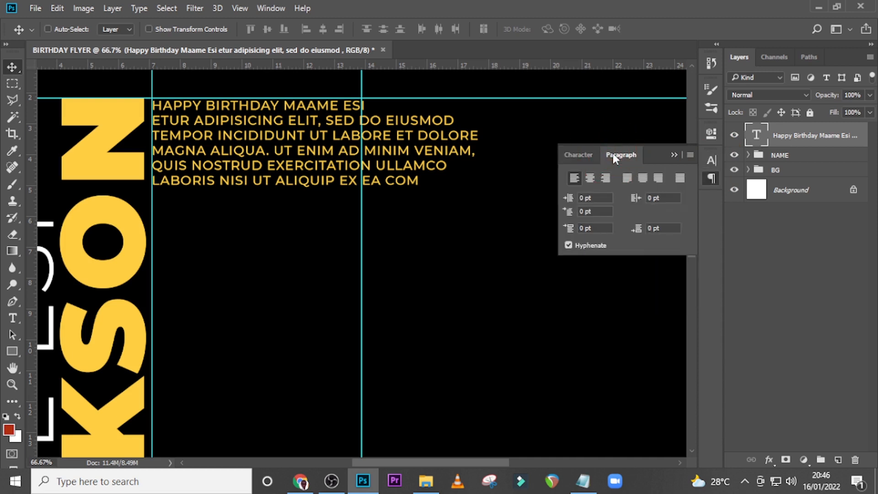
pyautogui.click(627, 177)
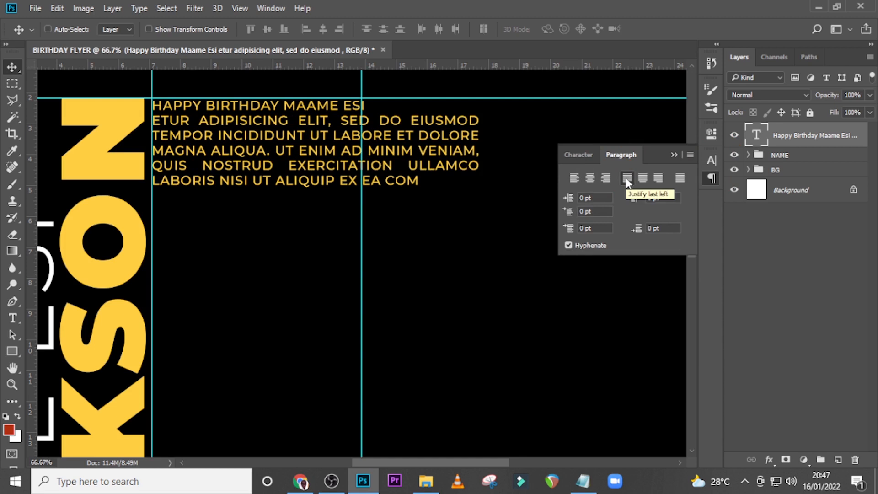
pyautogui.click(574, 178)
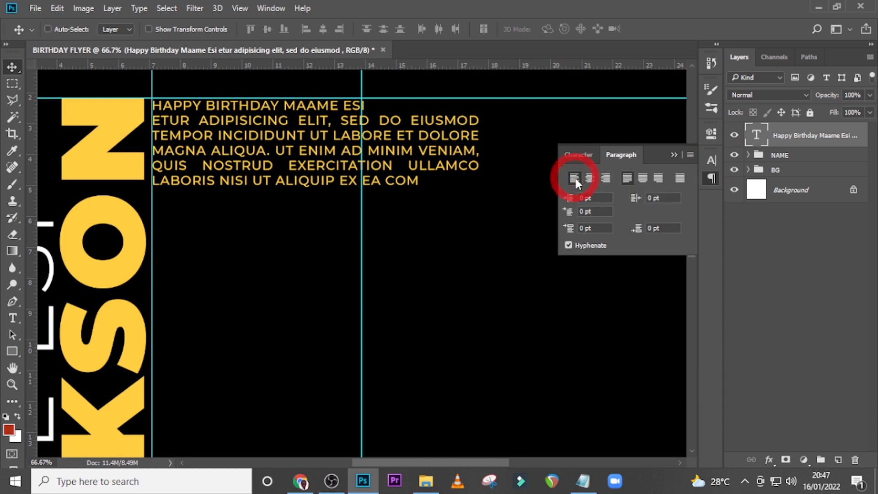
pyautogui.click(627, 179)
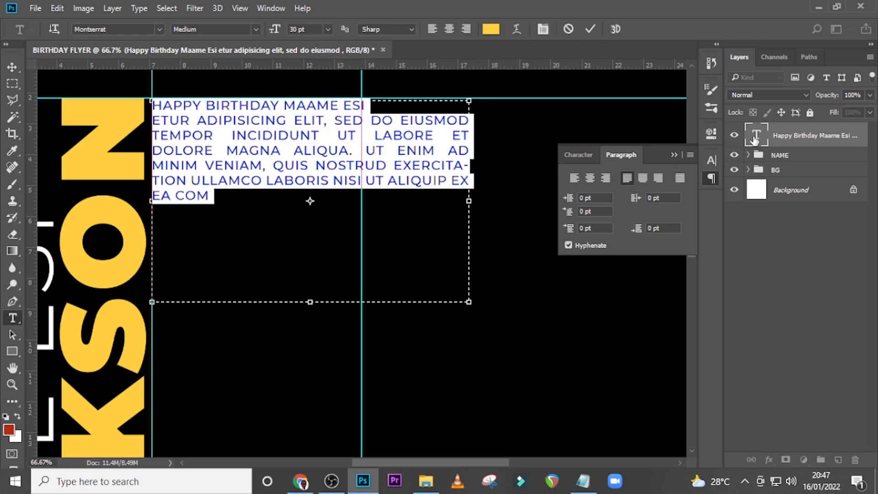
# Narrow the justified greeting text box until the last line starts with LABORIS and its second line breaks within EIUSMOD
pyautogui.click(753, 139)
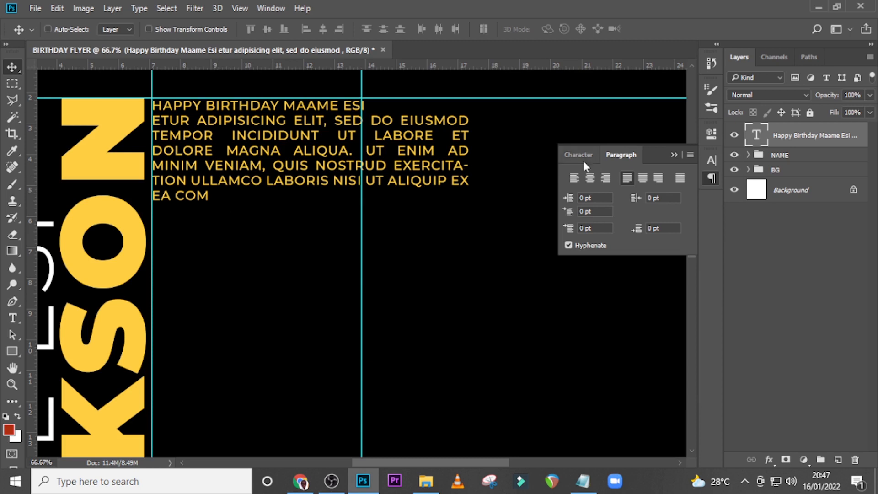
pyautogui.doubleClick(756, 136)
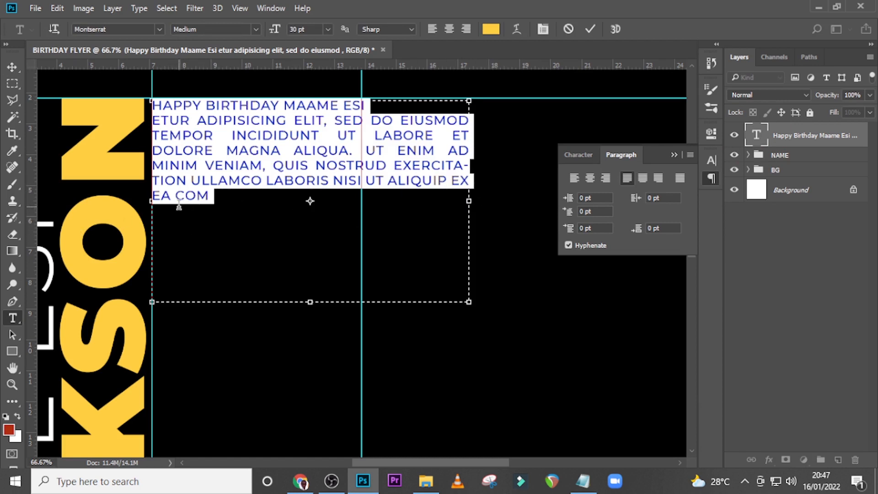
pyautogui.moveTo(469, 200); pyautogui.dragTo(424, 207)
pyautogui.click(758, 136)
pyautogui.press('v')
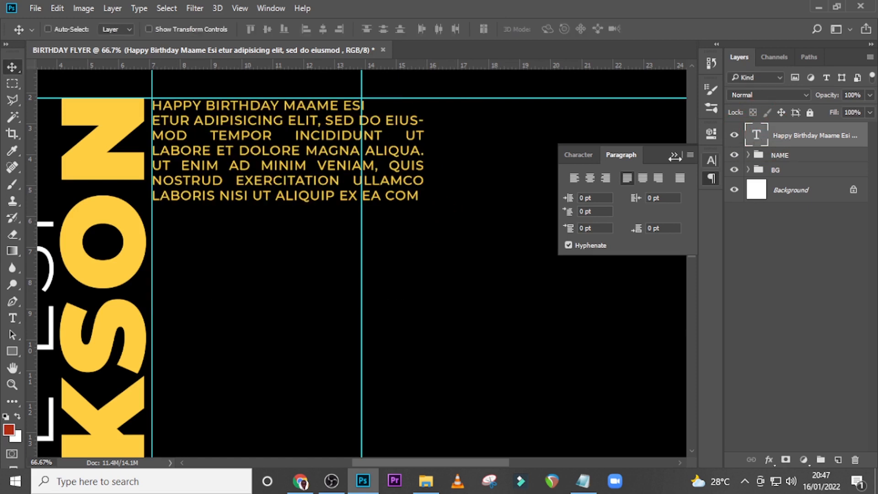
# Left-align the greeting paragraph and widen its text box until its third line ends with DOLORE
pyautogui.click(573, 179)
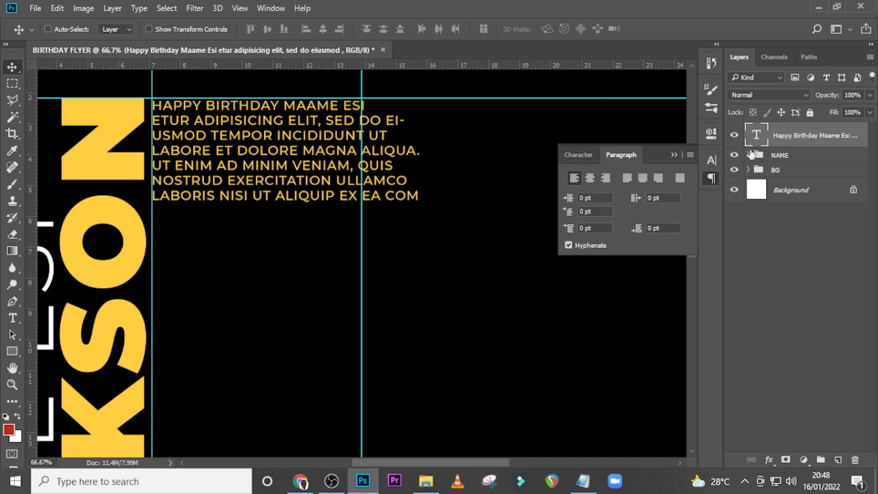
pyautogui.doubleClick(752, 141)
pyautogui.moveTo(426, 198); pyautogui.dragTo(480, 201)
pyautogui.hotkey('ctrl', 'Return')
pyautogui.press('v')
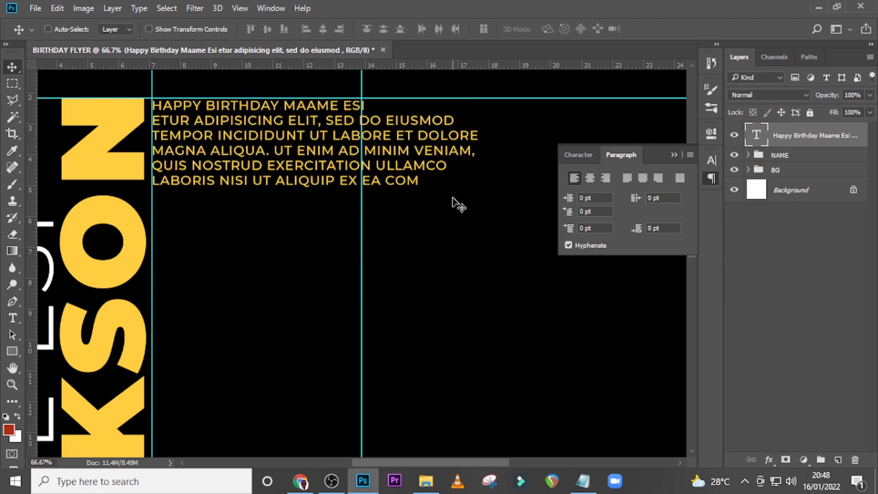
# Change the greeting paragraph's text colour to white (ffffff)
pyautogui.click(577, 156)
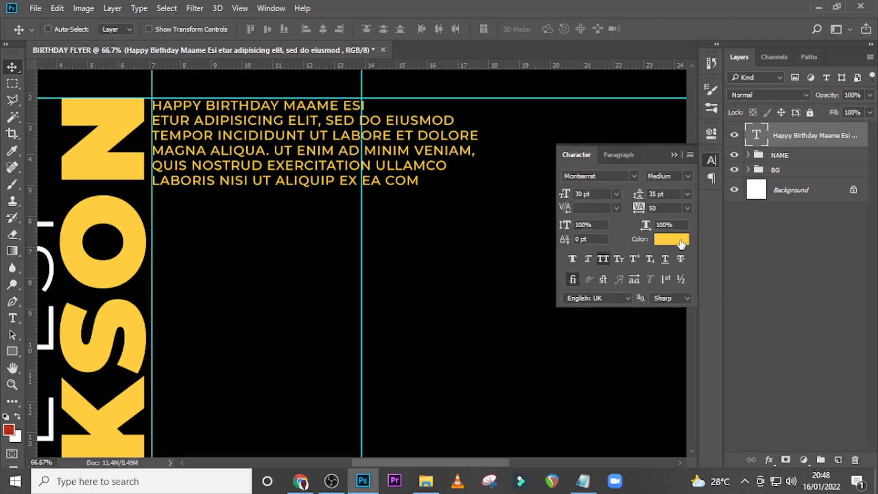
pyautogui.click(682, 239)
pyautogui.write('ffffff')
pyautogui.click(783, 171)
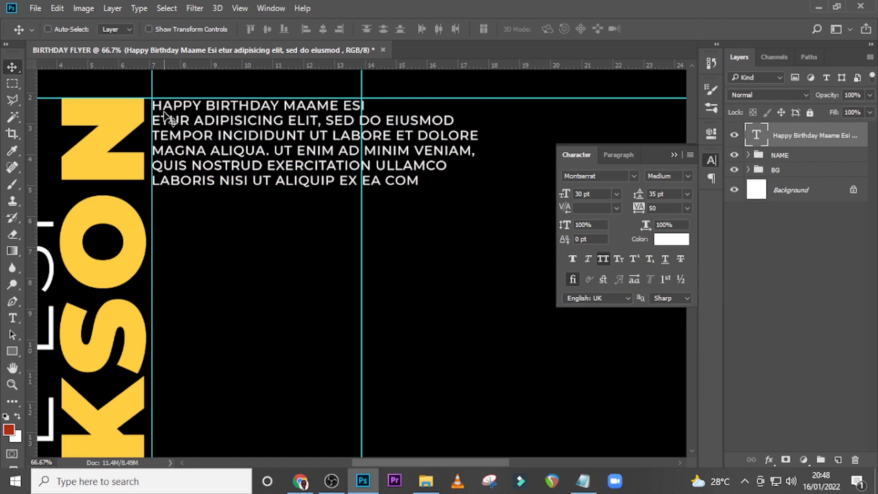
# Set only the first line of the paragraph, the birthday greeting, to Montserrat Bold
pyautogui.doubleClick(762, 139)
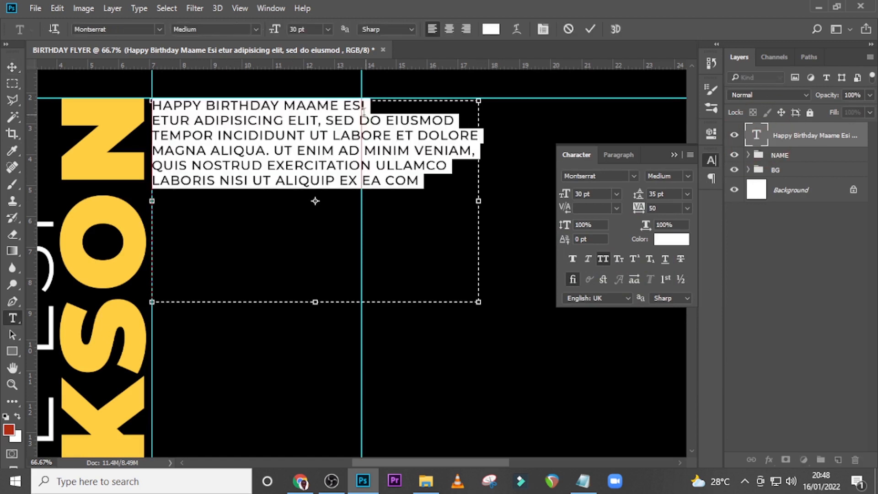
pyautogui.moveTo(365, 106); pyautogui.dragTo(133, 108)
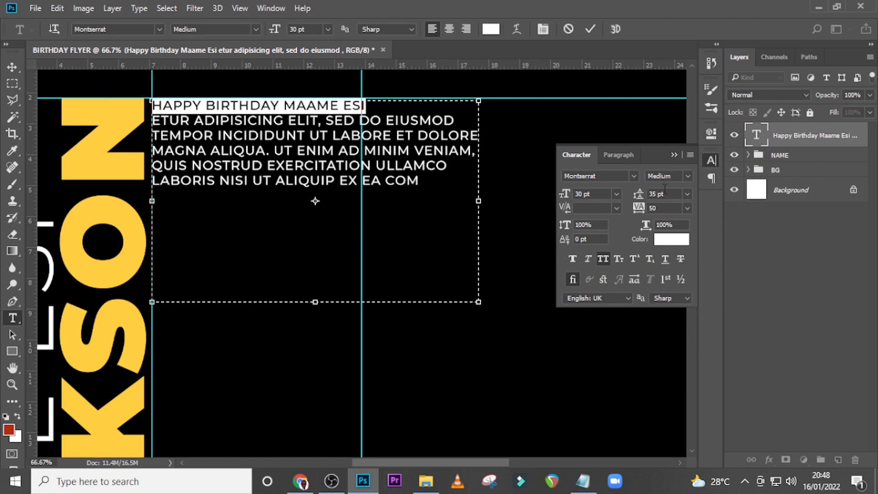
pyautogui.click(687, 176)
pyautogui.click(680, 311)
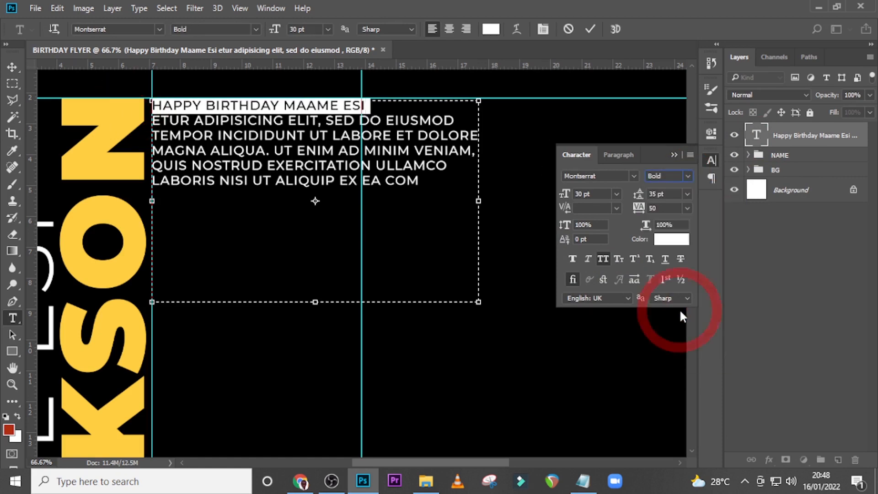
pyautogui.hotkey('ctrl', 'Return')
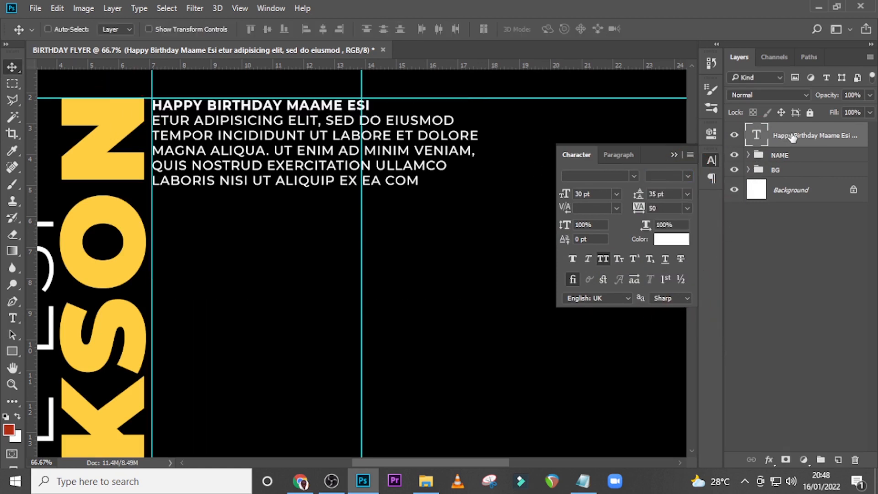
# Hide the guides, then group the greeting text layer and rename the group 1
pyautogui.press('ctrl')
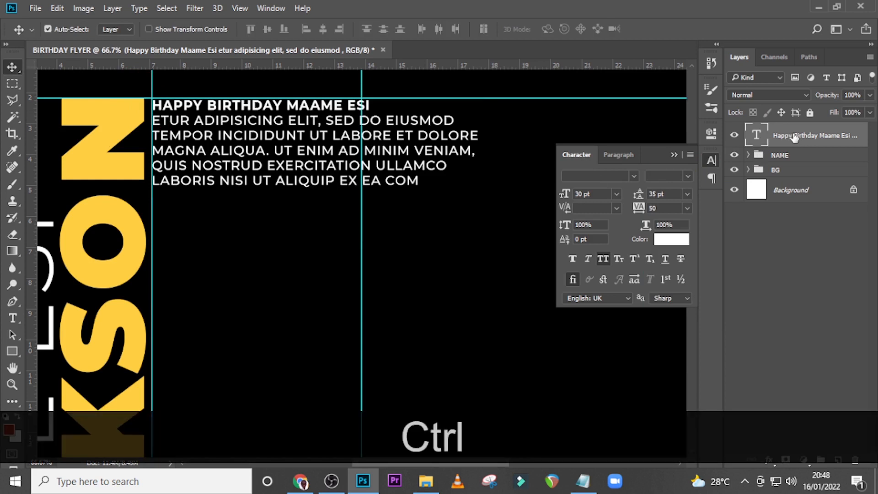
pyautogui.hotkey('ctrl', 'h')
pyautogui.hotkey('ctrl', 'g')
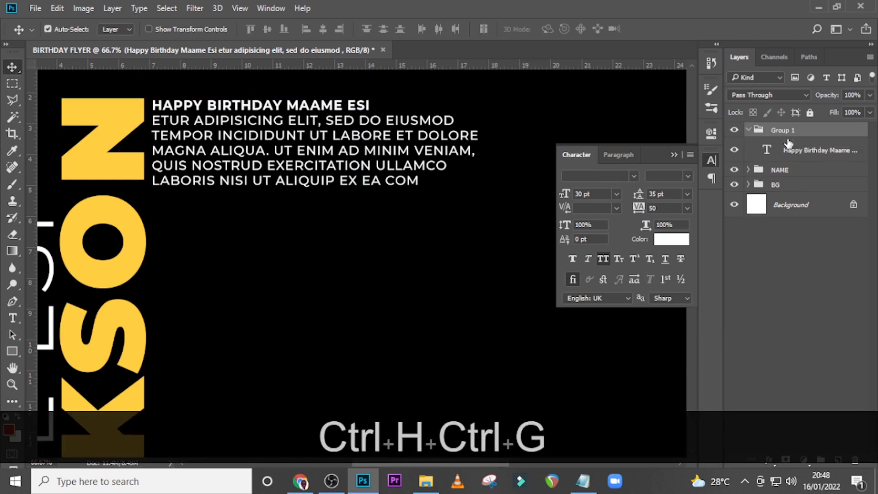
pyautogui.doubleClick(787, 132)
pyautogui.write('1')
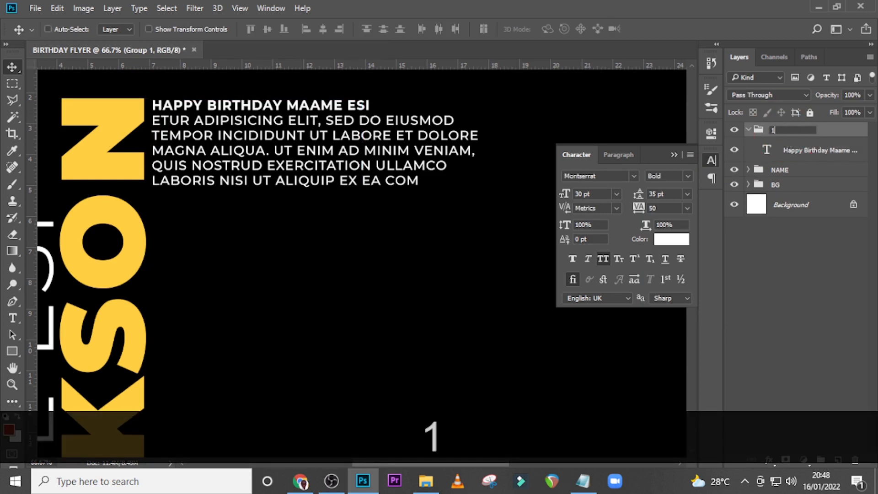
pyautogui.press('Return')
# Copy the sender's name from Notepad and paste it as a new text layer below the greeting paragraph
pyautogui.click(264, 231)
pyautogui.press('t')
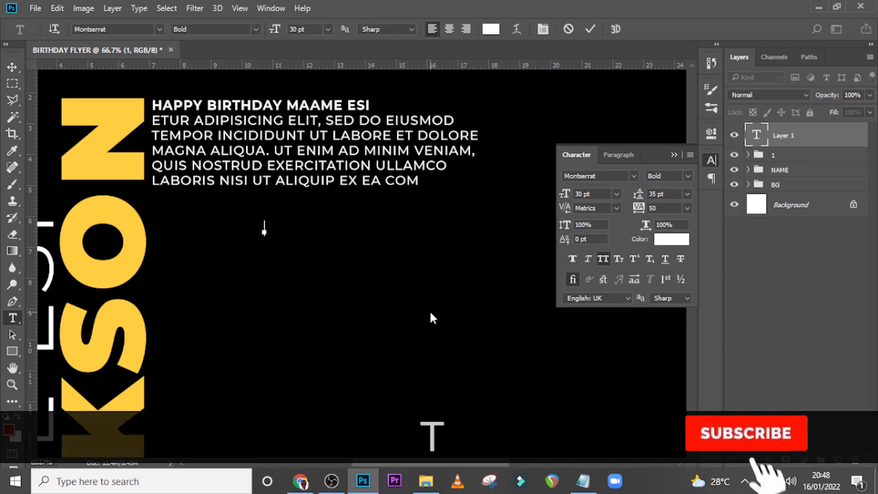
pyautogui.click(583, 481)
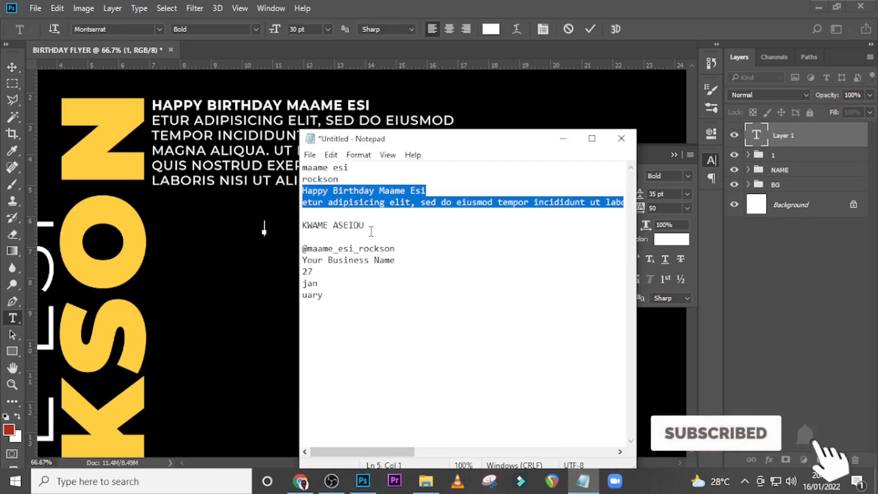
pyautogui.moveTo(370, 228); pyautogui.dragTo(302, 226)
pyautogui.hotkey('ctrl', 'c')
pyautogui.click(388, 5)
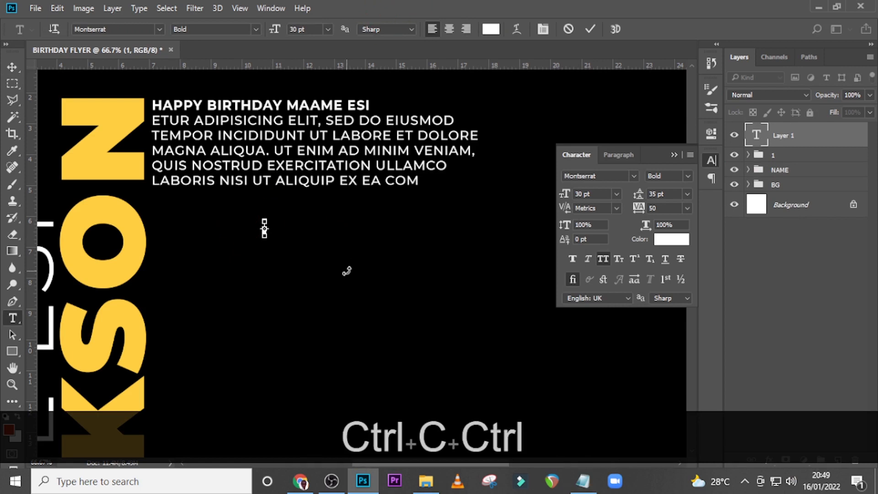
pyautogui.hotkey('ctrl', 'v')
pyautogui.click(792, 139)
pyautogui.press('v')
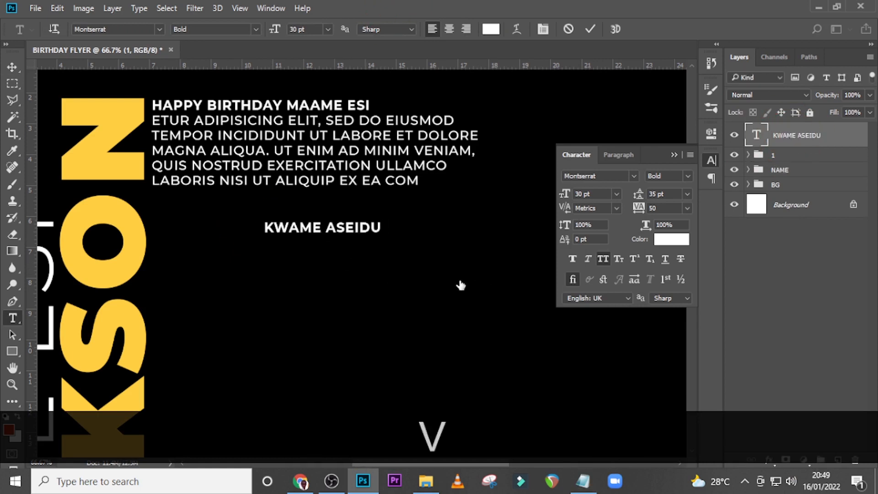
# Place the sender's name directly under the paragraph's last line, with its right end aligned to the end of COM
pyautogui.moveTo(328, 233); pyautogui.dragTo(367, 207)
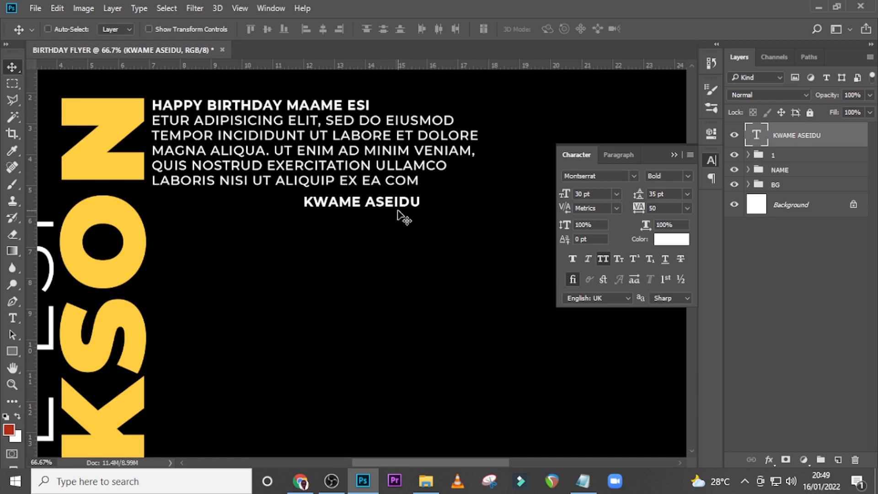
pyautogui.press('Left')
pyautogui.press('Left')
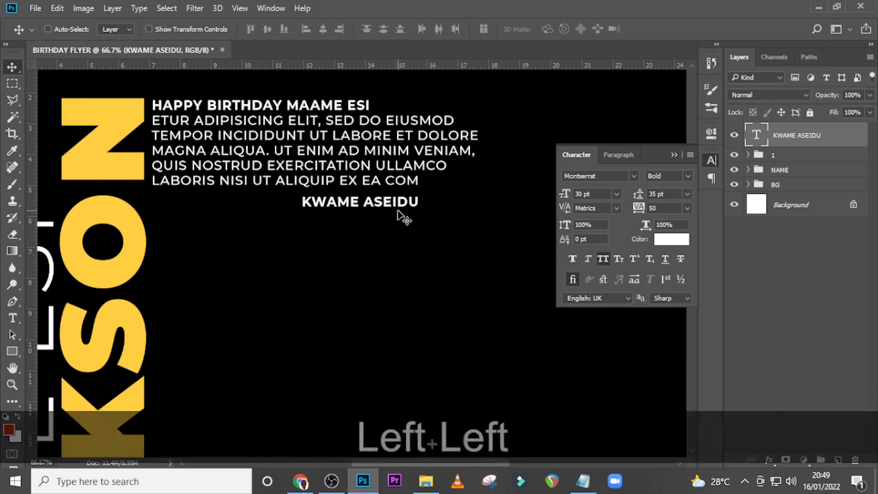
pyautogui.press('Left')
pyautogui.press('Up')
pyautogui.press('Up')
pyautogui.press('Up')
pyautogui.press('Up')
pyautogui.press('Up')
pyautogui.press('Up')
pyautogui.press('Up')
pyautogui.press('Up')
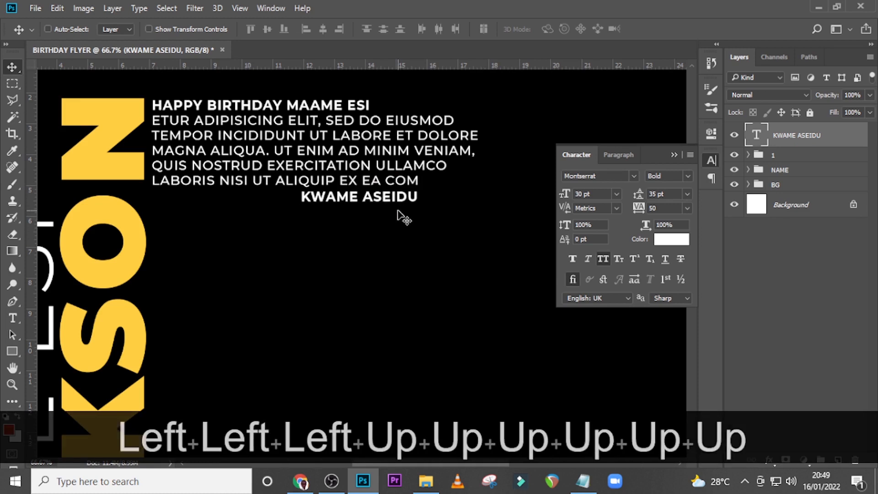
pyautogui.press('Down')
pyautogui.press('Down')
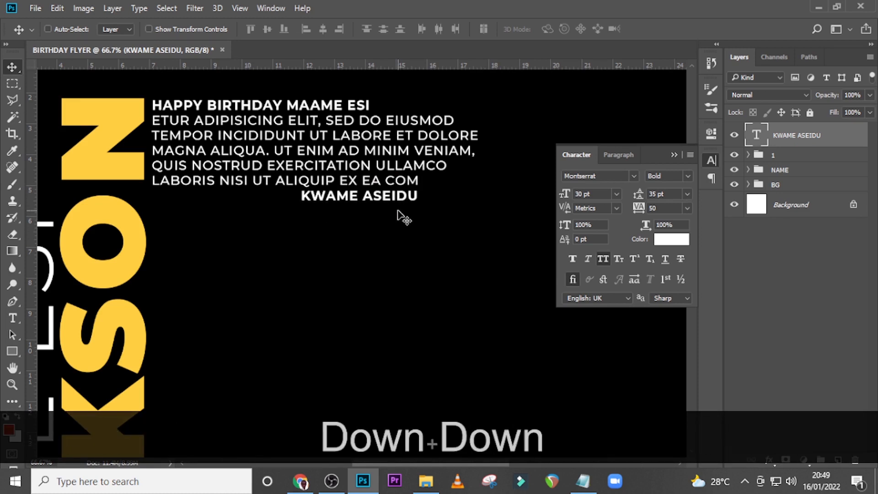
pyautogui.press('Down')
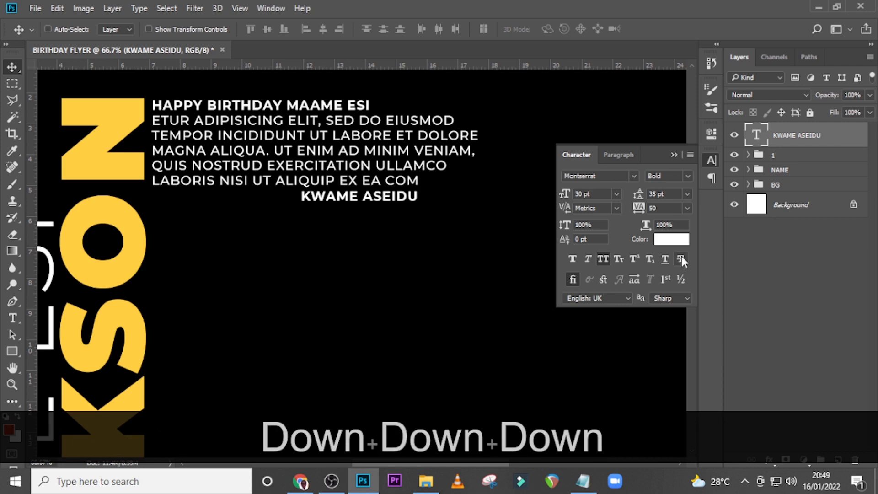
# Colour the sender's name yellow (fecf3f), sampled from the vertical surname, and move its layer into group 1
pyautogui.click(670, 238)
pyautogui.click(82, 143)
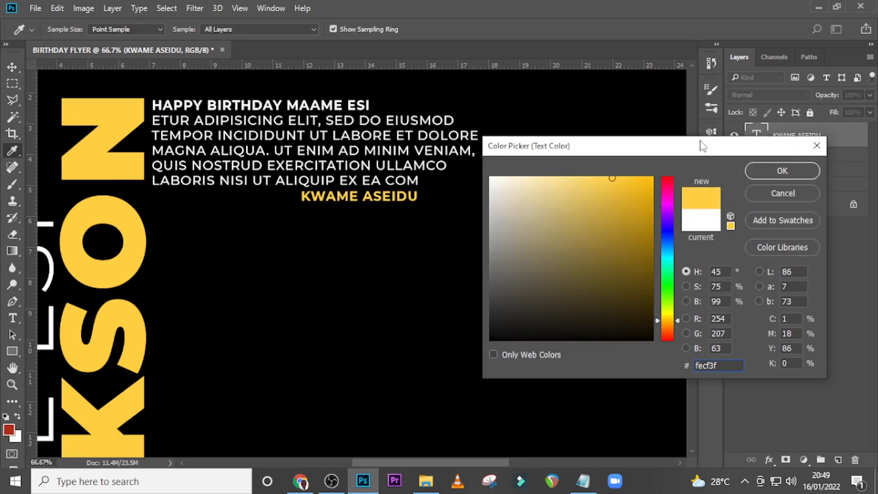
pyautogui.click(766, 170)
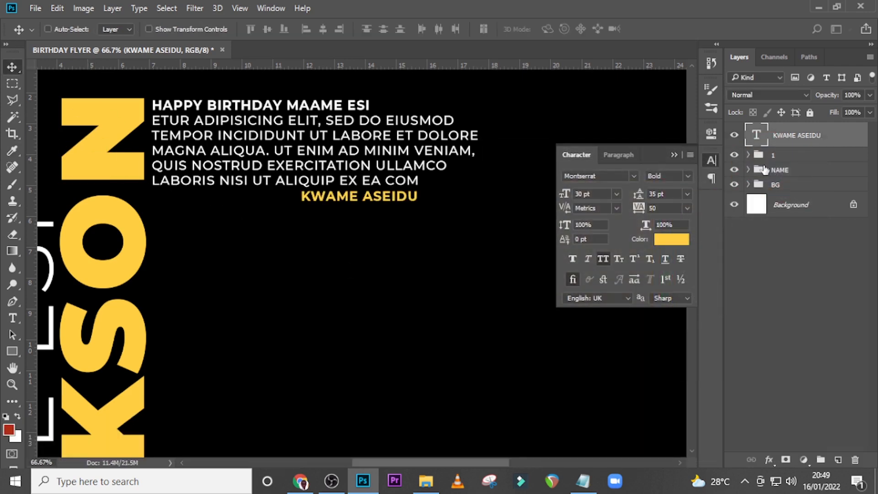
pyautogui.click(674, 155)
pyautogui.moveTo(775, 142); pyautogui.dragTo(777, 163)
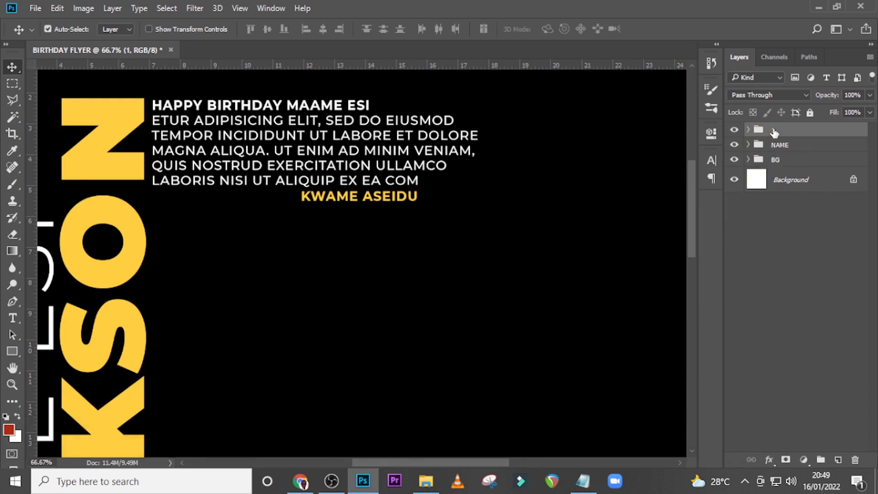
# Duplicate group 1 four times with the guides shown, stacking the copies at equal spacing down the canvas
pyautogui.hotkey('ctrl', 'j')
pyautogui.hotkey('ctrl', 'h')
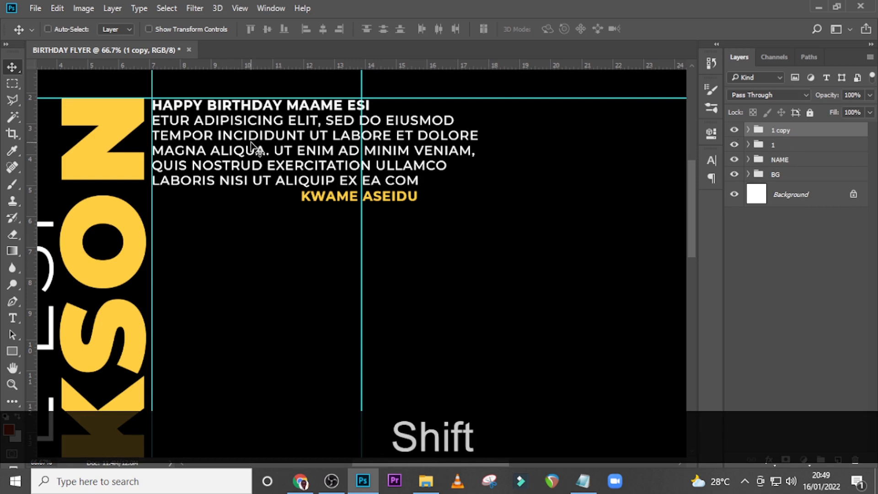
pyautogui.moveTo(253, 153); pyautogui.dragTo(252, 269)
pyautogui.hotkey('ctrl', '0')
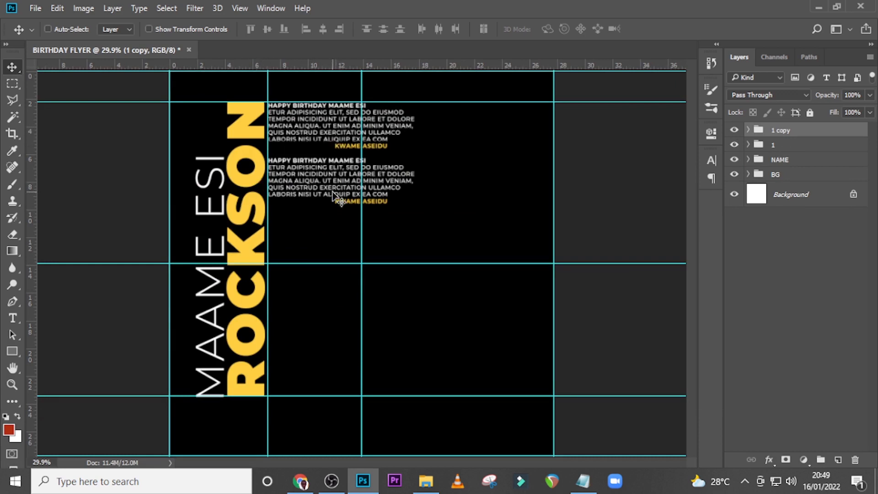
pyautogui.hotkey('ctrl', 'j')
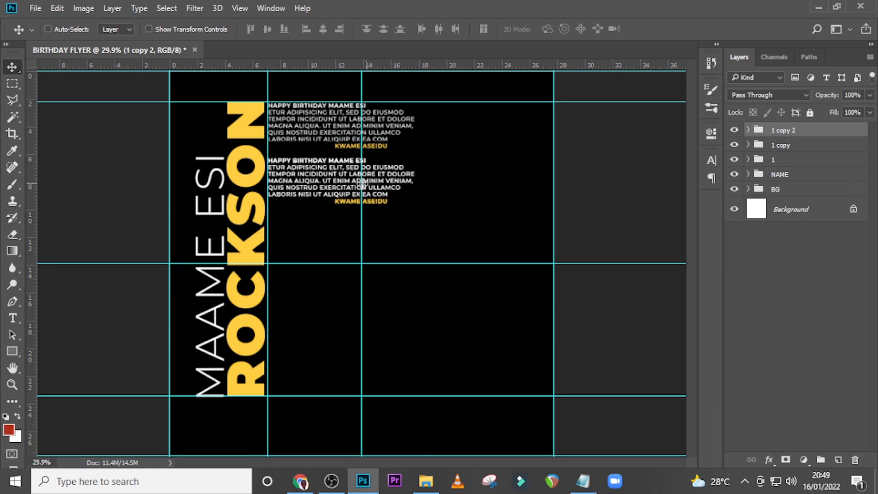
pyautogui.hotkey('shift', 'ctrl', 'j')
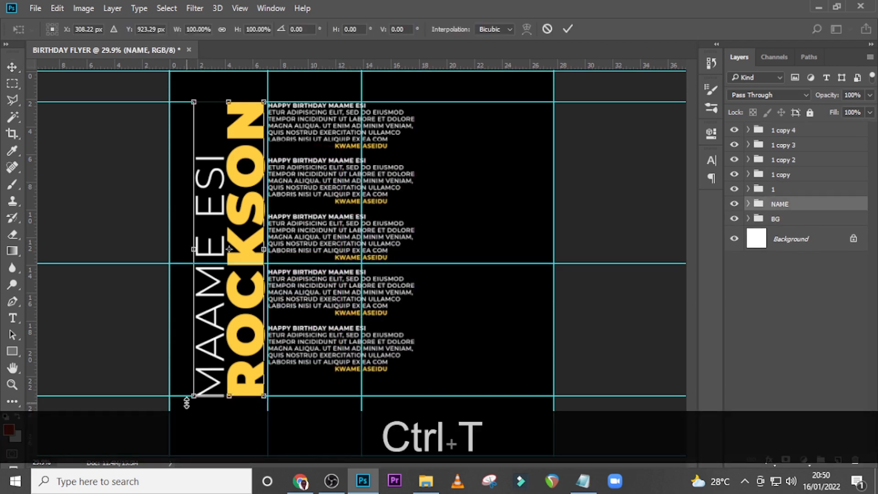
# Scale the NAME group down to about 89.5% so its height matches the stack of messages
pyautogui.moveTo(194, 397); pyautogui.dragTo(203, 366)
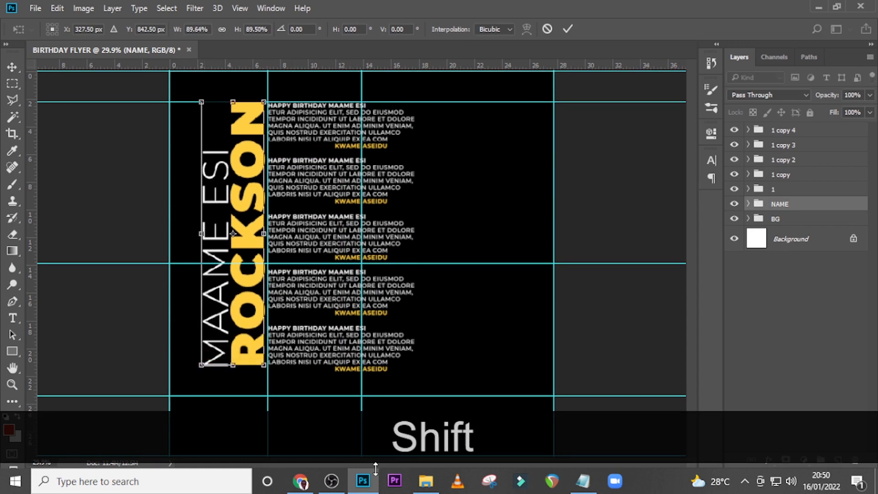
pyautogui.hotkey('shift', 'Return')
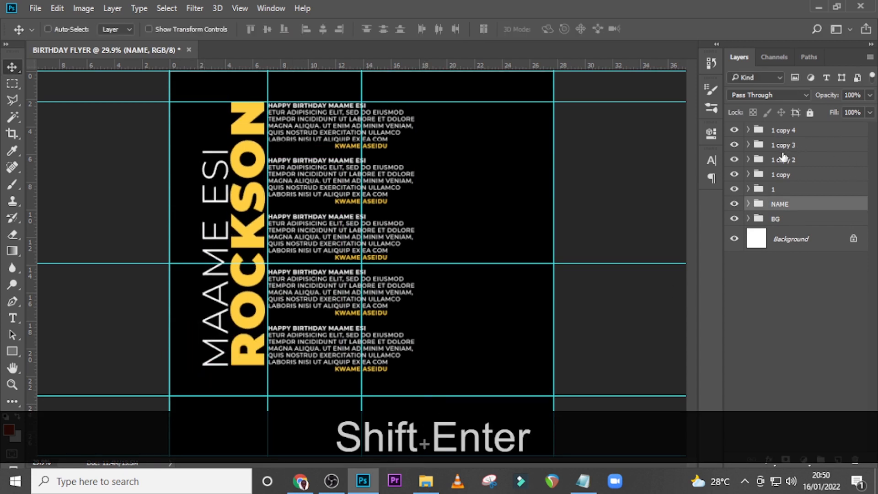
# Scale the NAME group and all five message groups together to about 107.8% and shift them toward the canvas's left edge
pyautogui.keyDown('ctrl'); pyautogui.click(783, 131); pyautogui.keyUp('ctrl')
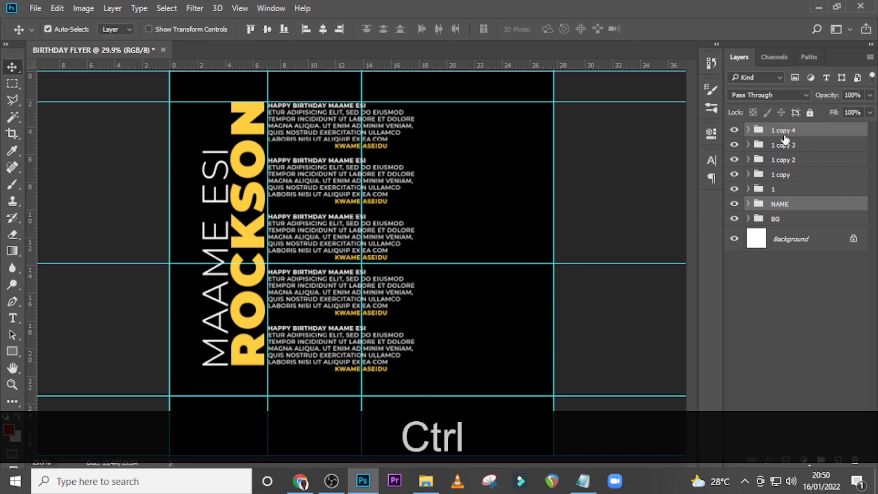
pyautogui.click(784, 131)
pyautogui.keyDown('shift'); pyautogui.click(782, 207); pyautogui.keyUp('shift')
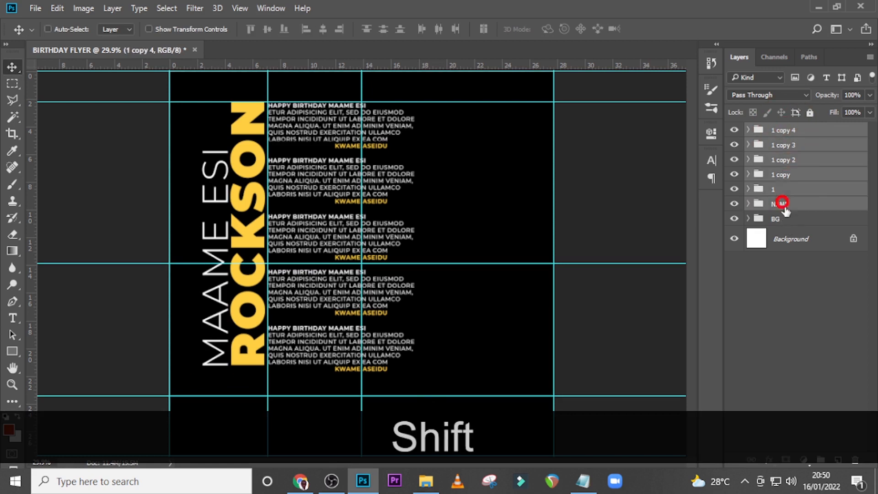
pyautogui.hotkey('ctrl', 'shift', 't')
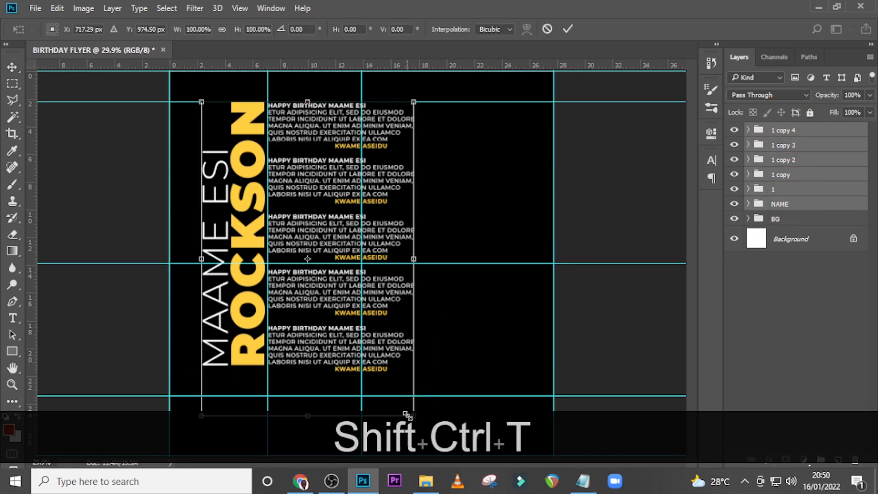
pyautogui.moveTo(406, 414); pyautogui.dragTo(424, 431)
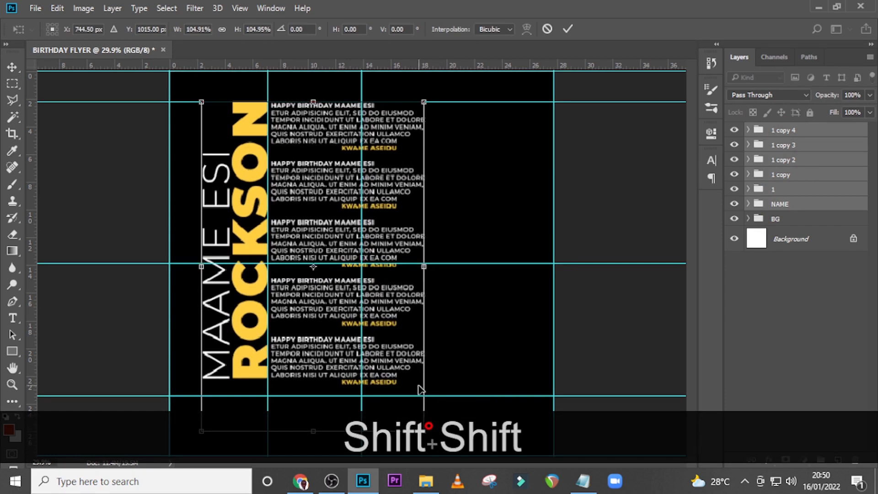
pyautogui.moveTo(410, 356); pyautogui.dragTo(395, 353)
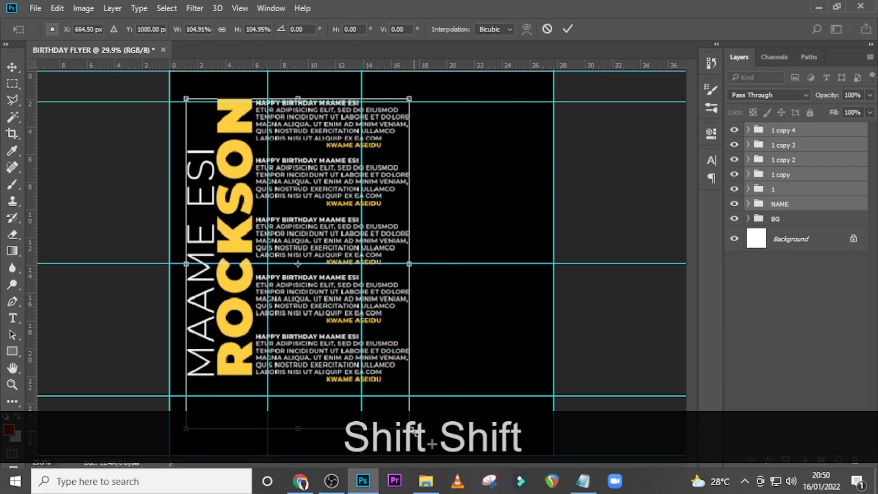
pyautogui.moveTo(413, 429)
pyautogui.mouseDown()
pyautogui.moveTo(430, 440)
pyautogui.moveTo(421, 439)
pyautogui.mouseUp()
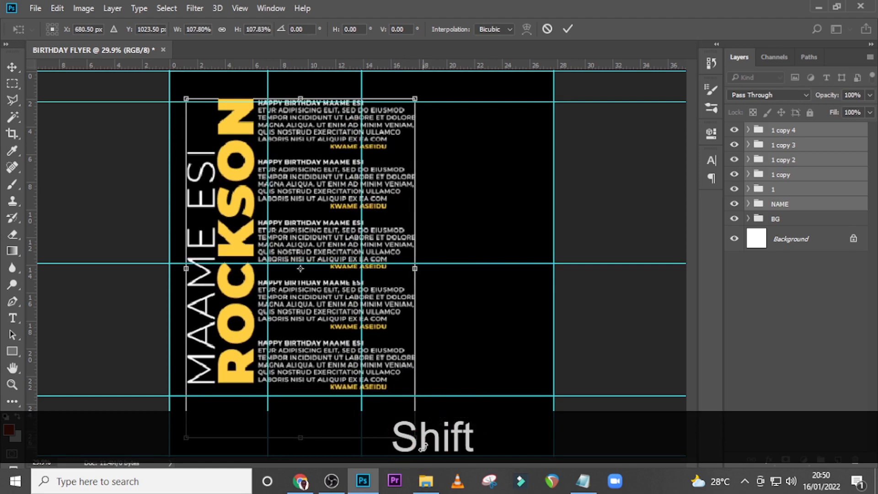
pyautogui.hotkey('shift', 'Return')
# Group the five message groups together and name the new group MESSAGES
pyautogui.click(777, 189)
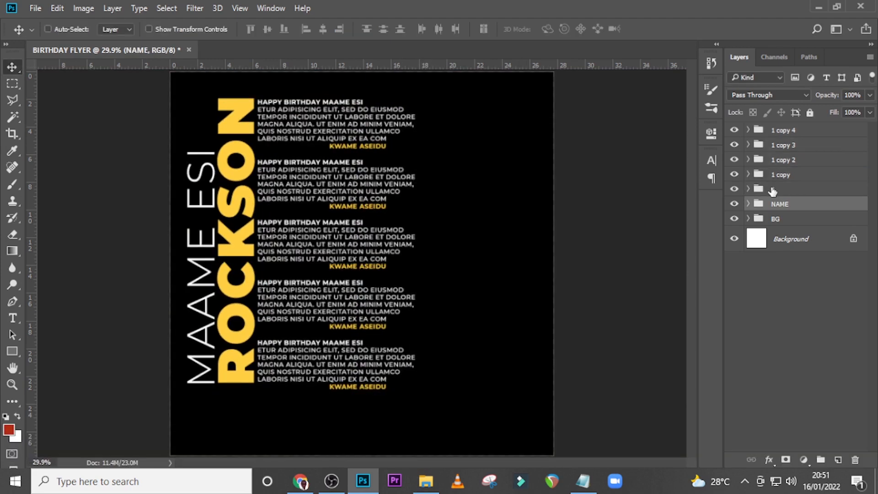
pyautogui.keyDown('shift'); pyautogui.click(783, 131); pyautogui.keyUp('shift')
pyautogui.hotkey('ctrl', 'g')
pyautogui.doubleClick(779, 131)
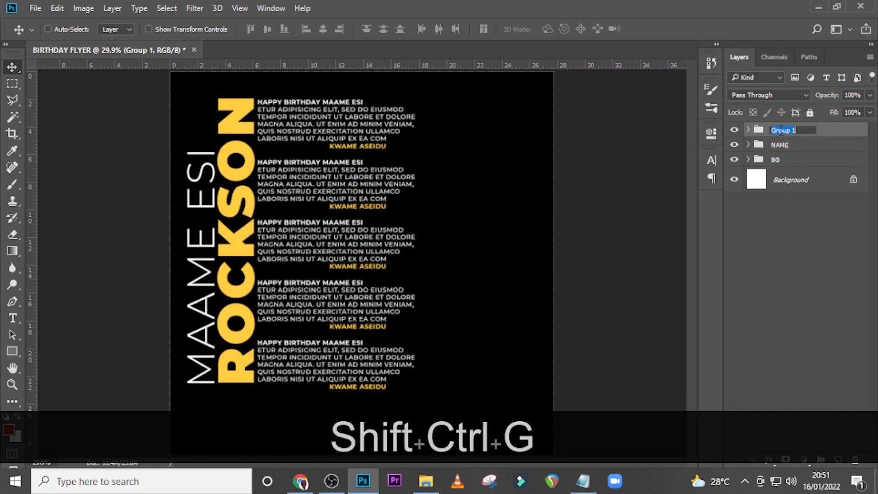
pyautogui.write('MESSAGES')
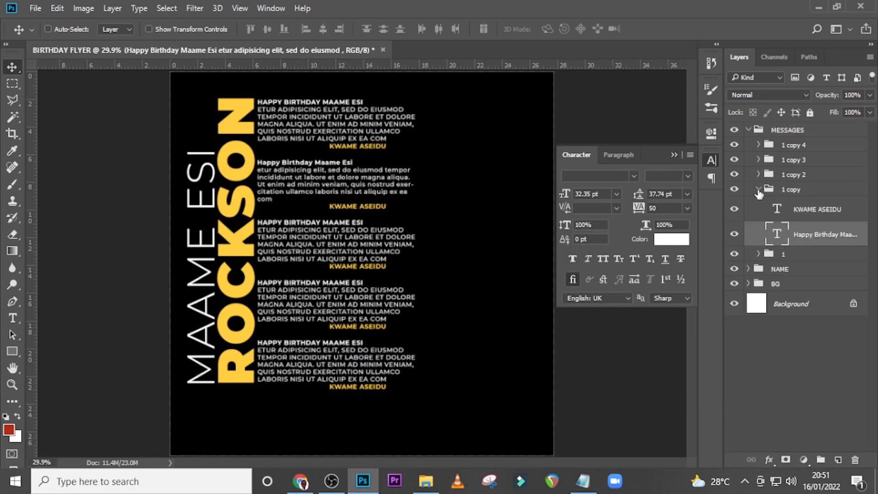
# Turn off All Caps for the greeting paragraphs in groups 1 copy 2 and 1
pyautogui.click(759, 190)
pyautogui.click(759, 174)
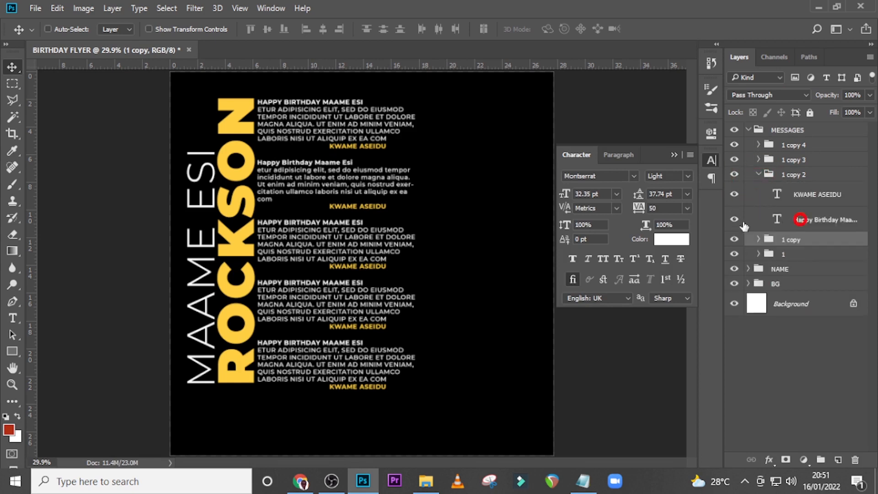
pyautogui.click(800, 219)
pyautogui.click(603, 258)
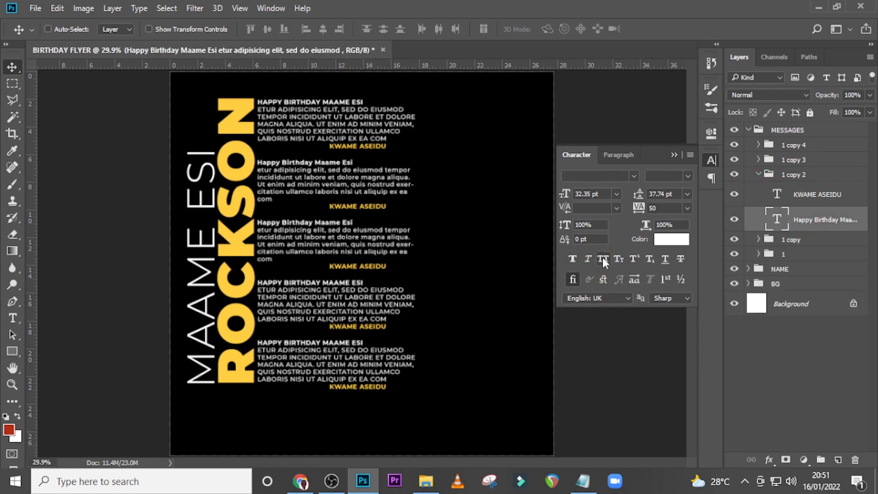
pyautogui.click(757, 254)
pyautogui.click(790, 303)
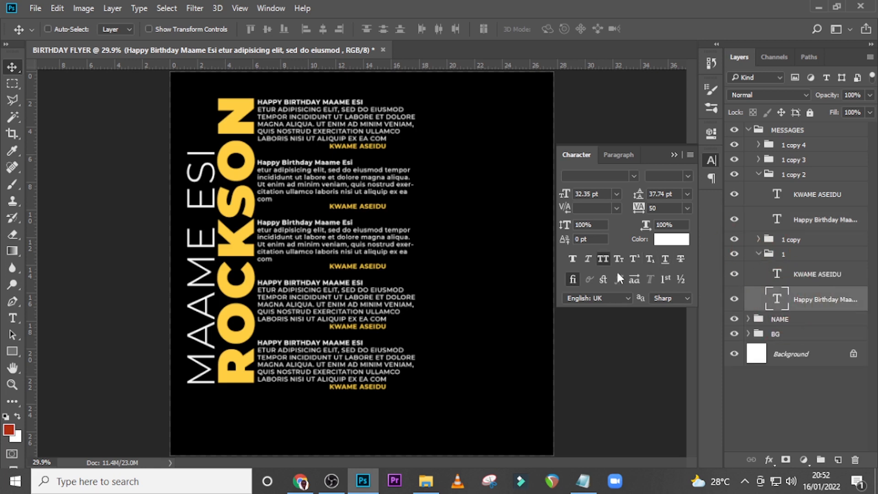
pyautogui.click(603, 258)
pyautogui.click(758, 175)
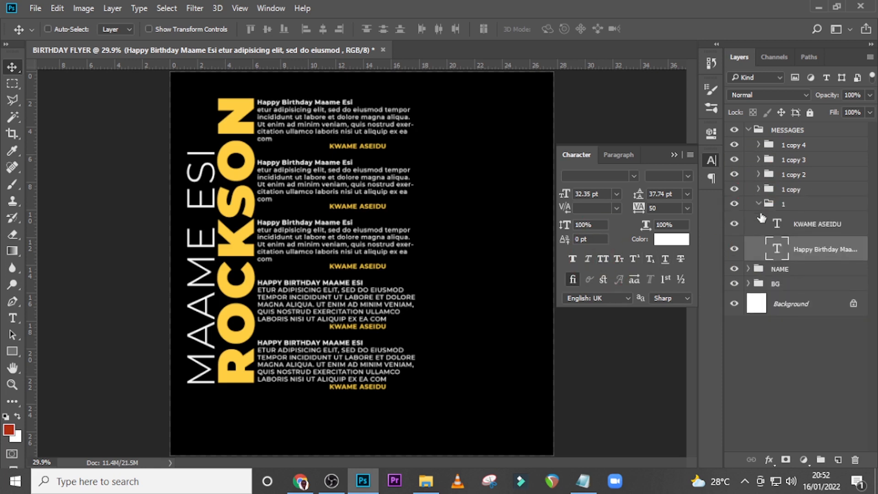
# Turn off All Caps for the greeting paragraphs in groups 1 copy 3 and 1 copy 4
pyautogui.click(759, 205)
pyautogui.click(758, 160)
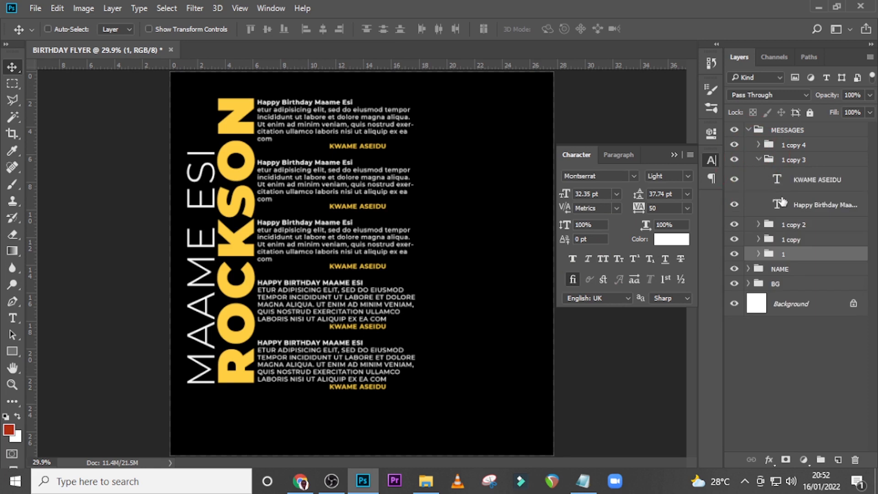
pyautogui.click(805, 205)
pyautogui.click(604, 259)
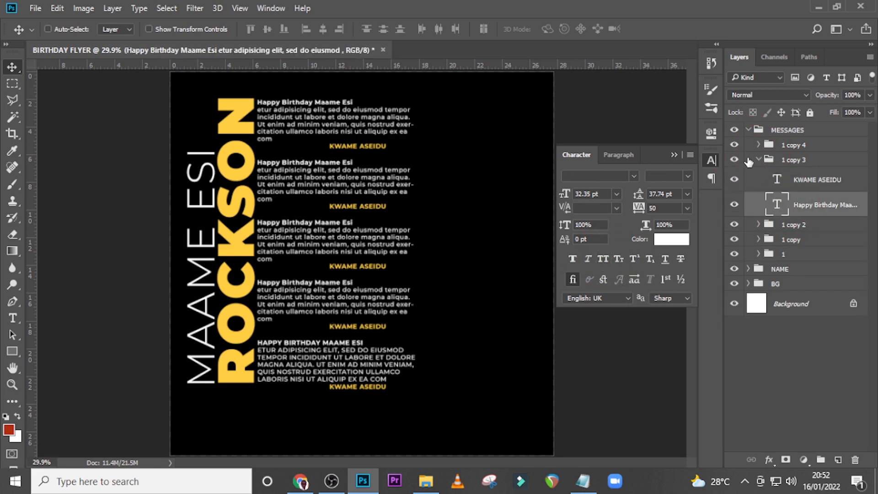
pyautogui.click(759, 160)
pyautogui.click(759, 144)
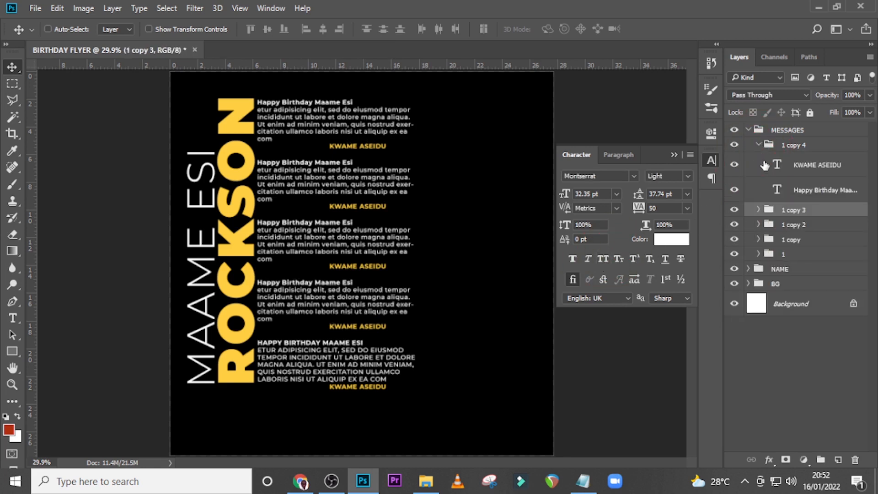
pyautogui.click(791, 190)
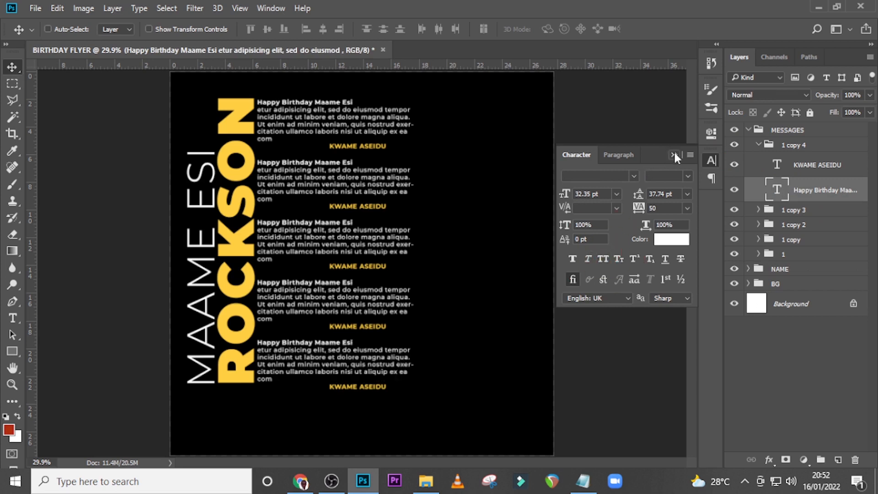
pyautogui.click(674, 155)
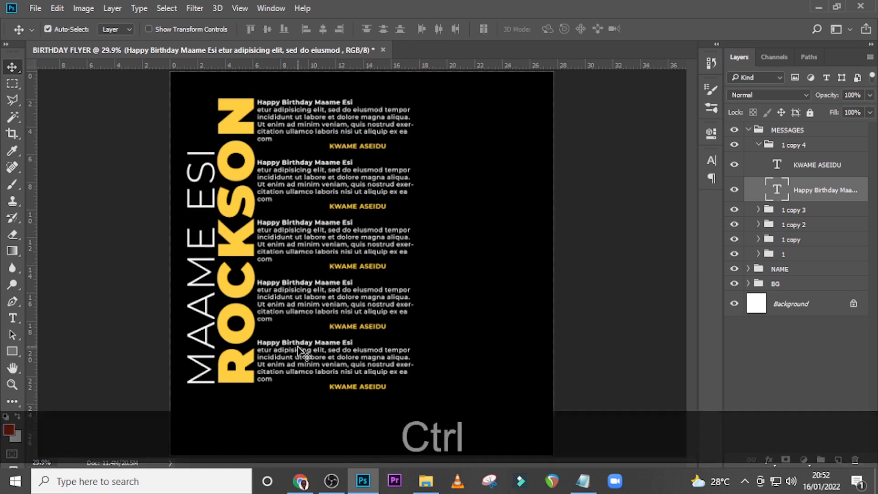
pyautogui.hotkey('ctrl', '=')
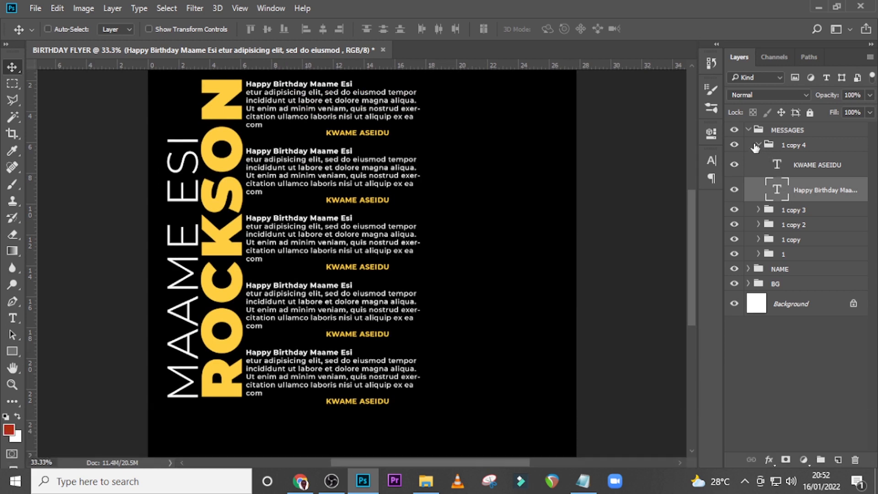
pyautogui.doubleClick(777, 189)
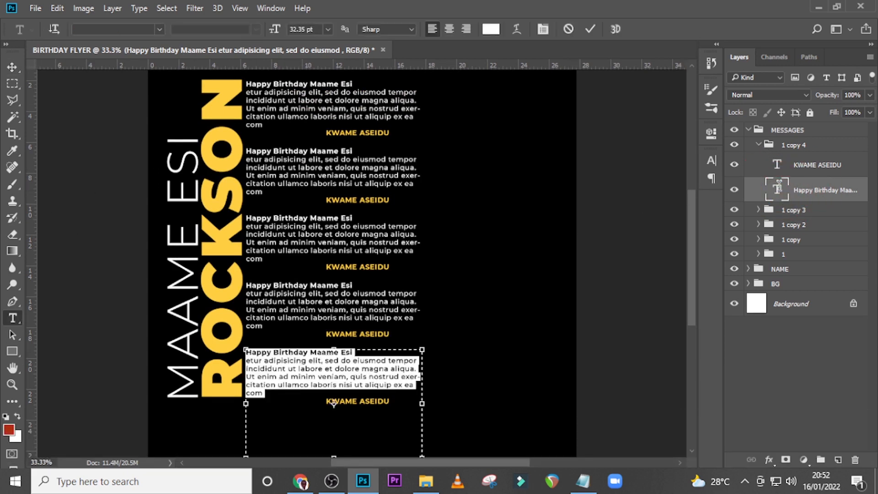
pyautogui.press('Escape')
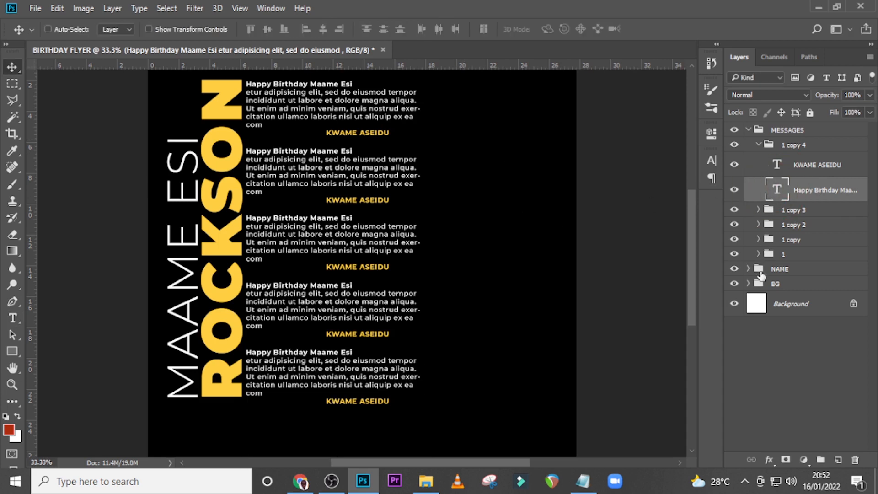
# Narrow the text box of the greeting paragraph in group 1 to about 10.86 in wide
pyautogui.click(758, 255)
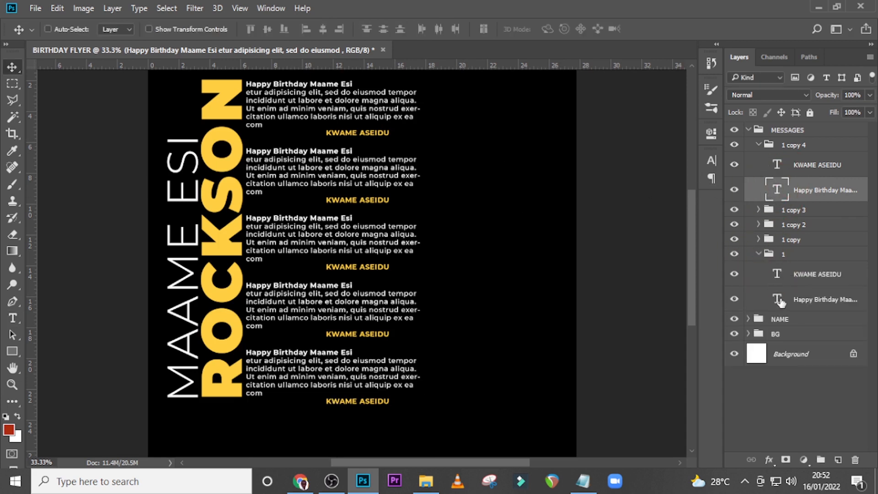
pyautogui.click(780, 301)
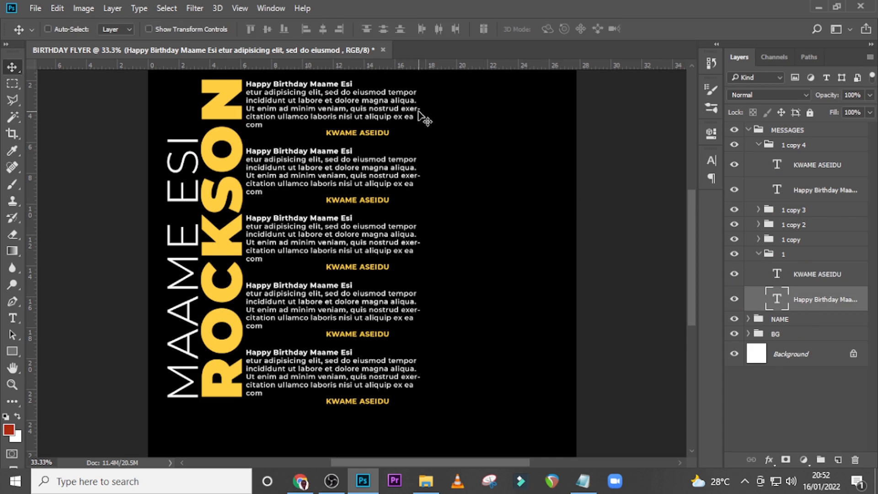
pyautogui.doubleClick(777, 302)
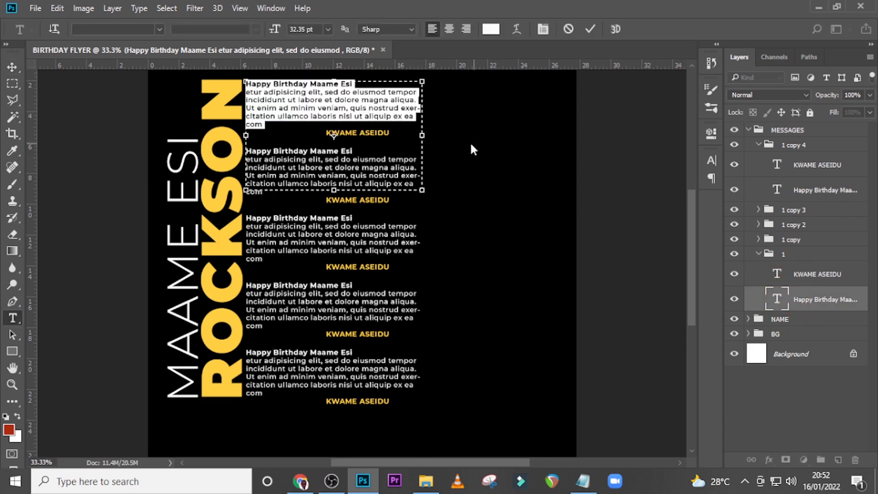
pyautogui.moveTo(425, 135); pyautogui.dragTo(417, 136)
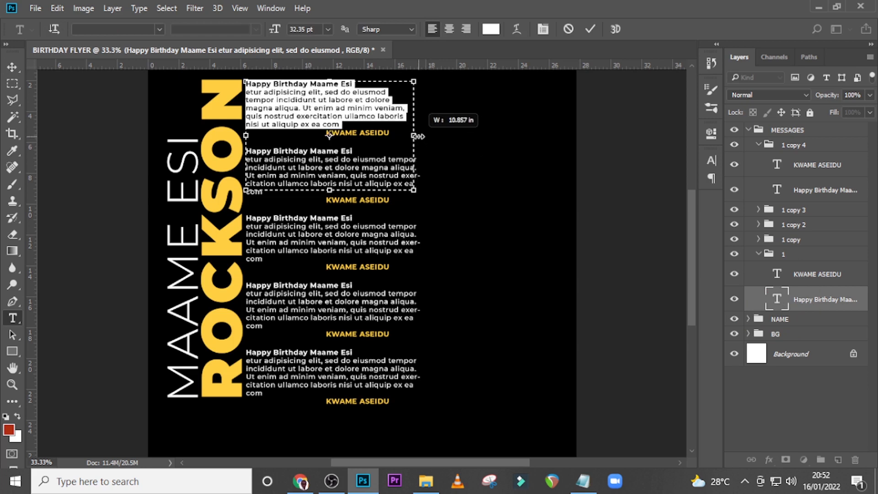
pyautogui.click(775, 295)
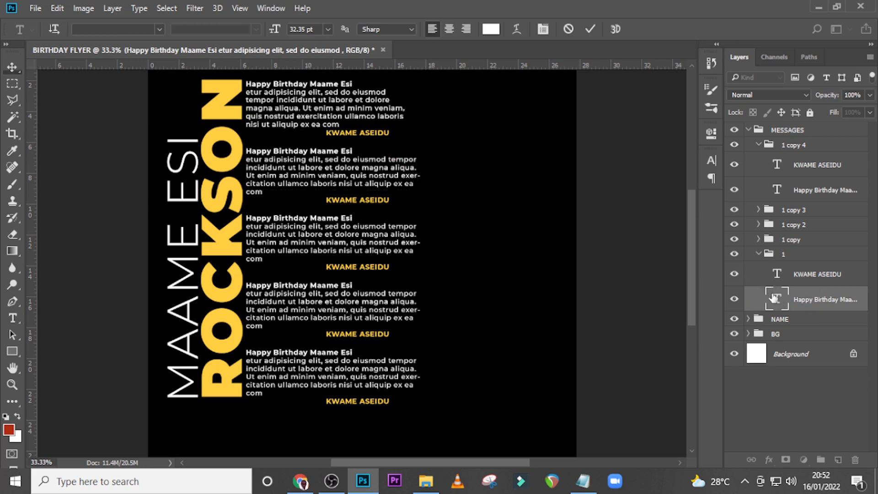
pyautogui.press('v')
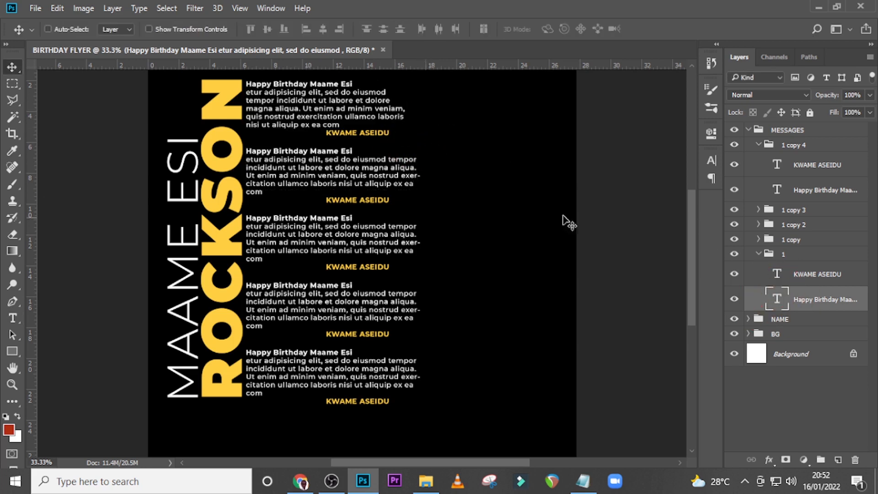
pyautogui.press('Return')
# Place a vertical guide at the outer edge of the narrowed first greeting text box and show the guides
pyautogui.moveTo(38, 247); pyautogui.dragTo(415, 211)
pyautogui.click(776, 304)
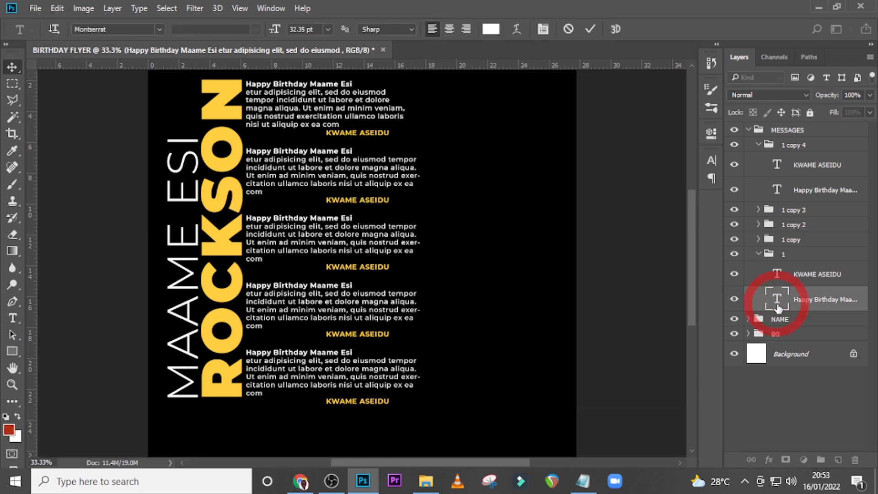
pyautogui.press('Return')
pyautogui.hotkey('ctrl', 'h')
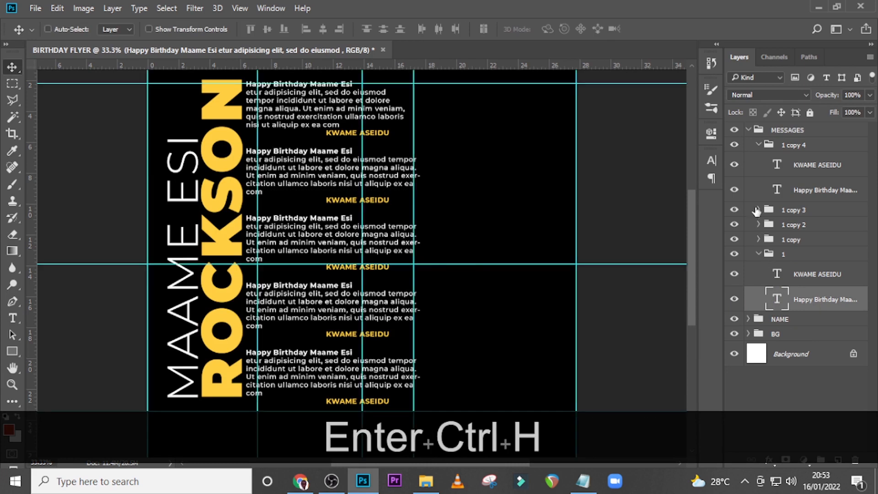
# Narrow the greeting text box in group 1 copy to the new vertical guide and collapse that group
pyautogui.click(761, 253)
pyautogui.click(758, 254)
pyautogui.click(758, 238)
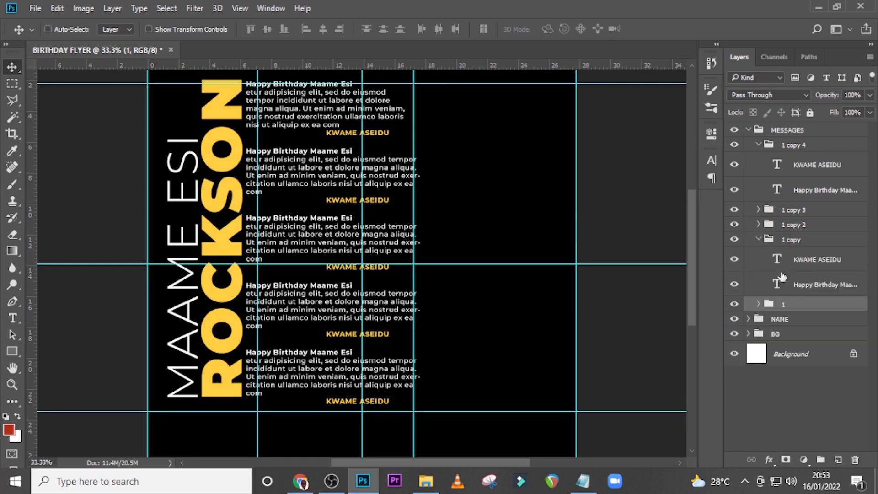
pyautogui.doubleClick(777, 286)
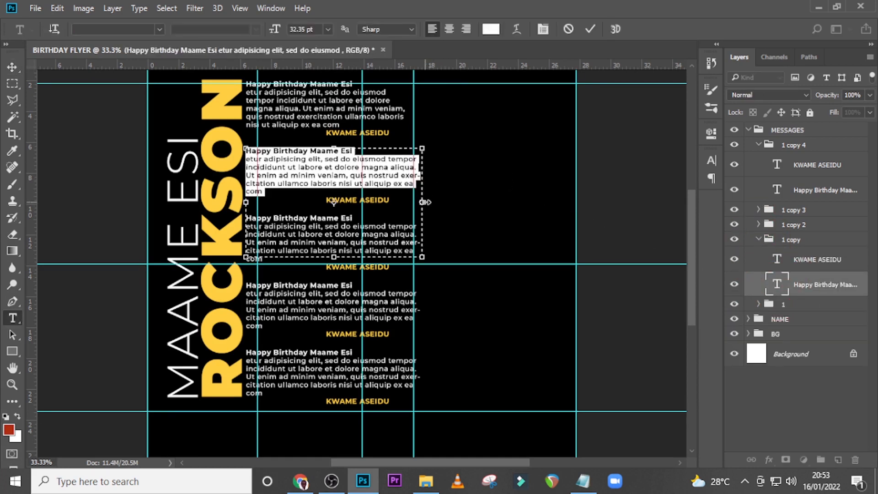
pyautogui.moveTo(425, 201); pyautogui.dragTo(411, 201)
pyautogui.click(776, 288)
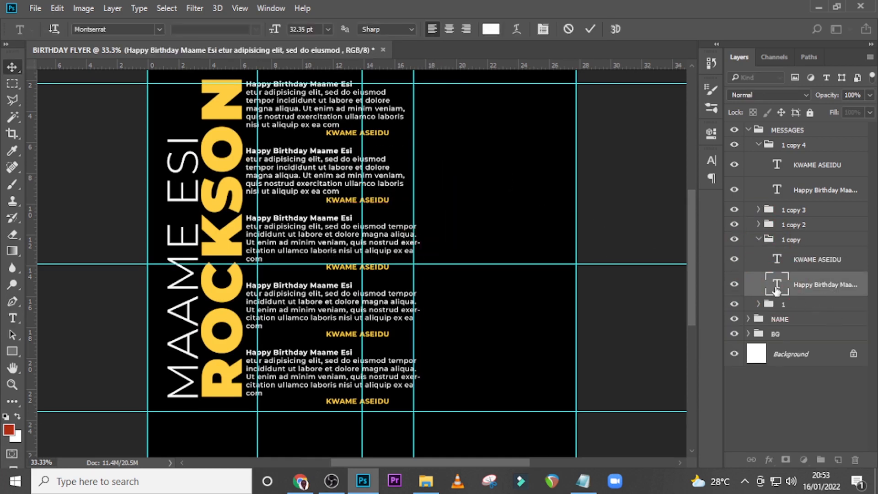
pyautogui.press('v')
pyautogui.click(758, 239)
# Narrow the greeting text boxes in groups 1 copy 2 and 1 copy 3 to the same vertical guide
pyautogui.click(758, 224)
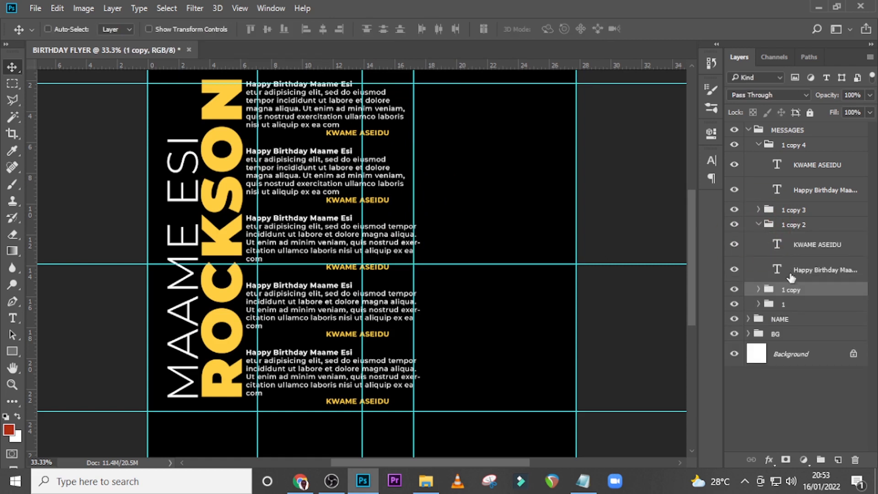
pyautogui.doubleClick(771, 269)
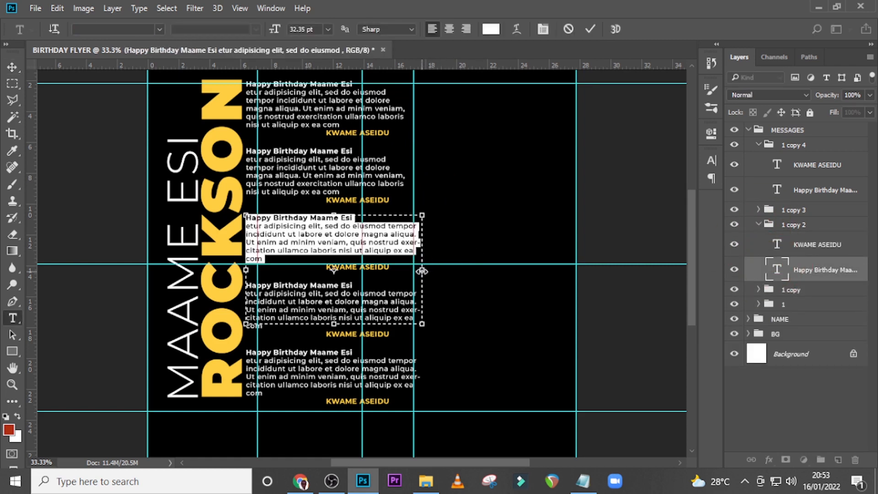
pyautogui.moveTo(421, 271); pyautogui.dragTo(413, 269)
pyautogui.click(758, 224)
pyautogui.click(758, 209)
pyautogui.doubleClick(777, 254)
pyautogui.moveTo(422, 337); pyautogui.dragTo(413, 337)
pyautogui.click(758, 210)
# Narrow the greeting text box in group 1 copy 4 to the guide, collapse the MESSAGES group and hide the guides
pyautogui.doubleClick(777, 190)
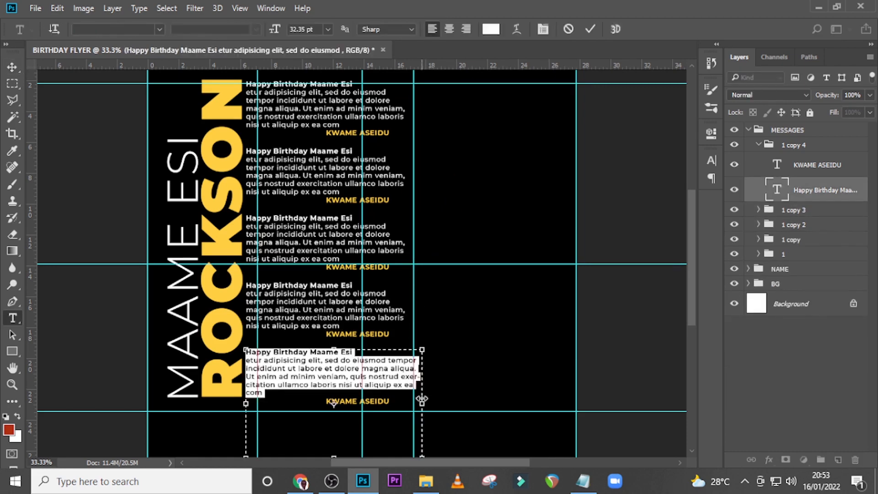
pyautogui.moveTo(422, 398); pyautogui.dragTo(413, 398)
pyautogui.hotkey('ctrl', 'Return')
pyautogui.press('v')
pyautogui.click(749, 130)
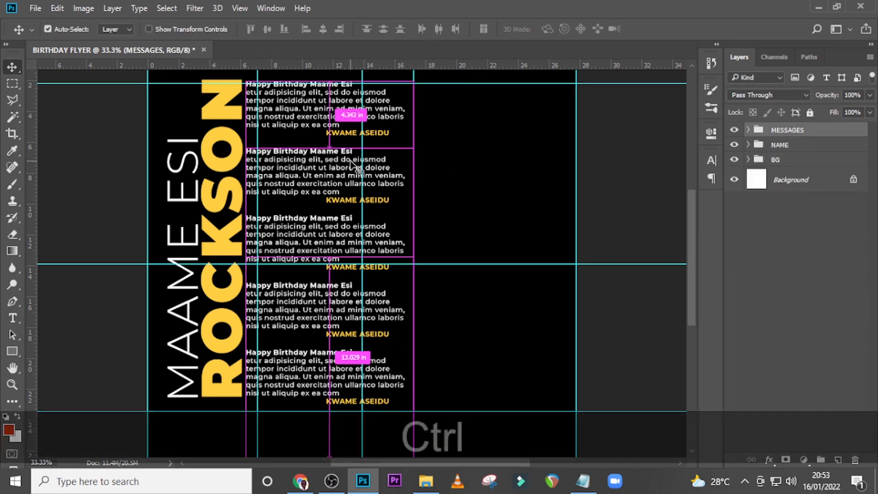
pyautogui.hotkey('ctrl', 'h')
pyautogui.hotkey('ctrl', '-')
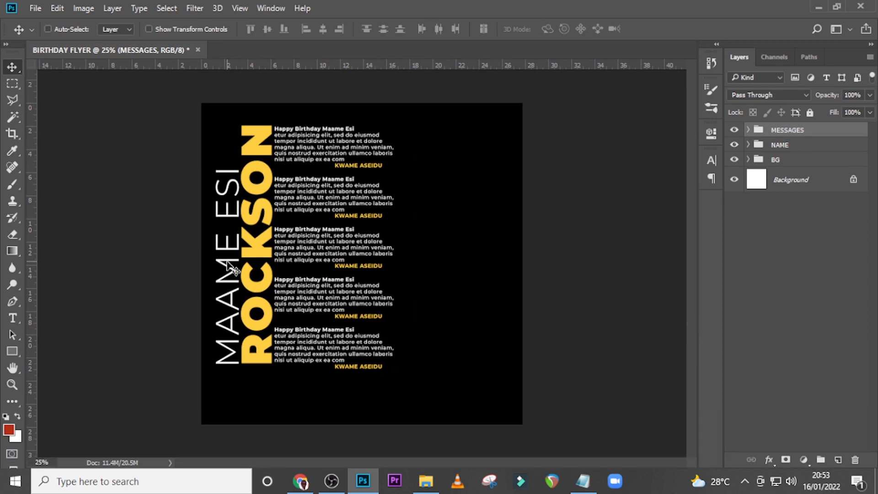
# Draw a thin vertical rectangle about 4 × 2028 px beside the messages, with a white fill and no stroke
pyautogui.press('u')
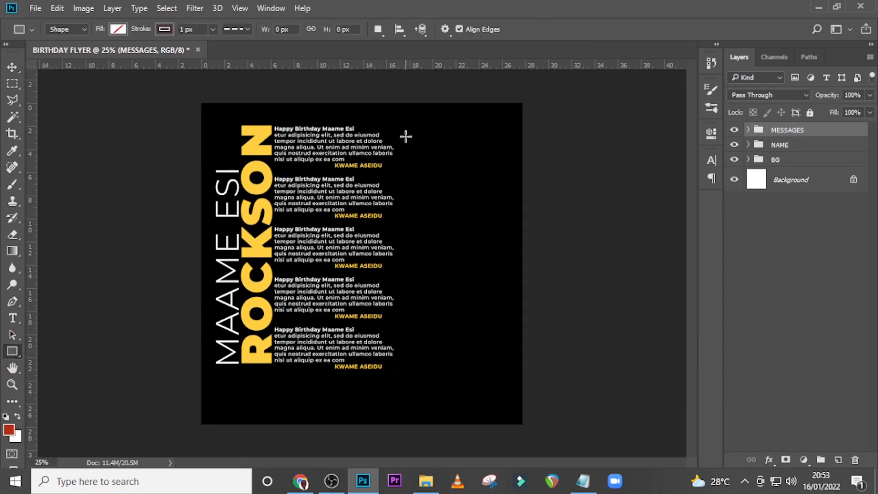
pyautogui.moveTo(405, 136); pyautogui.dragTo(406, 457)
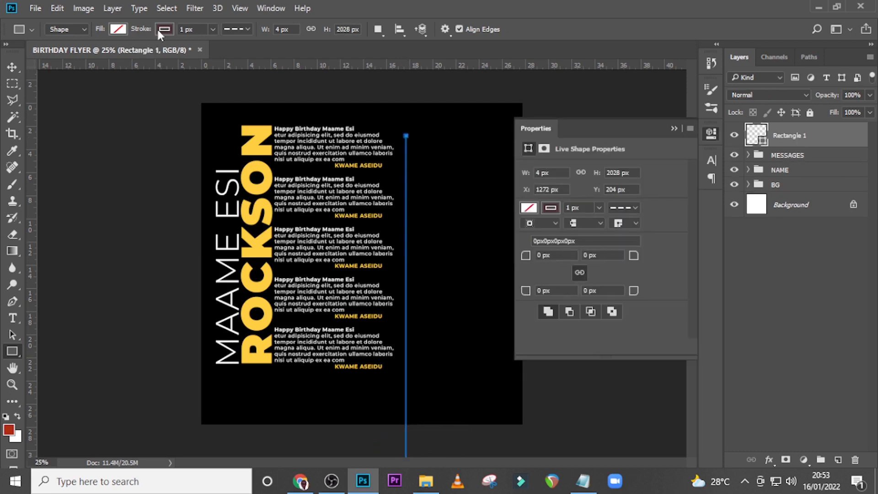
pyautogui.click(158, 31)
pyautogui.click(108, 53)
pyautogui.click(117, 29)
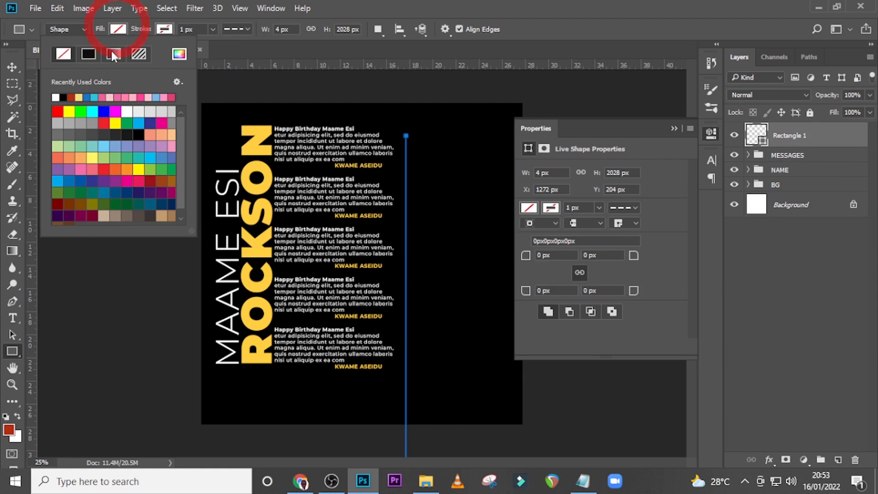
pyautogui.click(55, 97)
# Move the thin white rectangle to about X 75 px, Y 1228 px, beside the name text and running off the canvas's lower edge
pyautogui.click(784, 151)
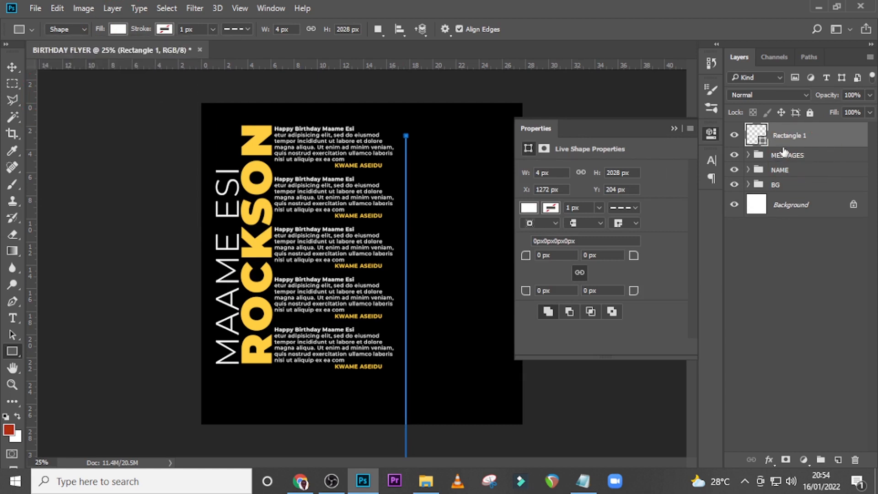
pyautogui.click(786, 155)
pyautogui.click(781, 141)
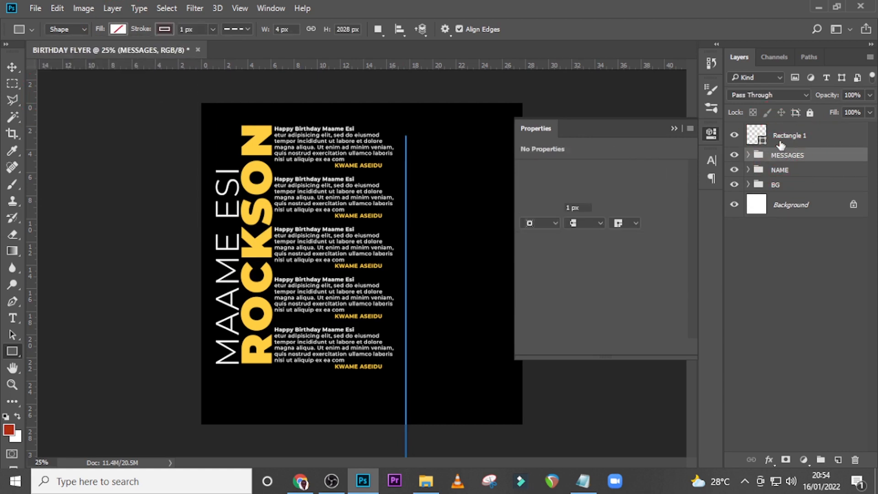
pyautogui.press('v')
pyautogui.moveTo(402, 245); pyautogui.dragTo(211, 341)
pyautogui.hotkey('ctrl', '=')
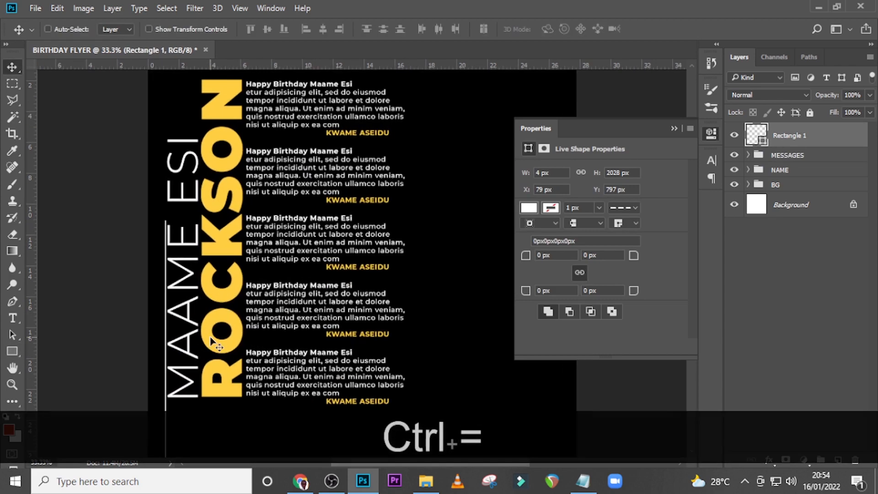
pyautogui.scroll(-5, 261, 252)
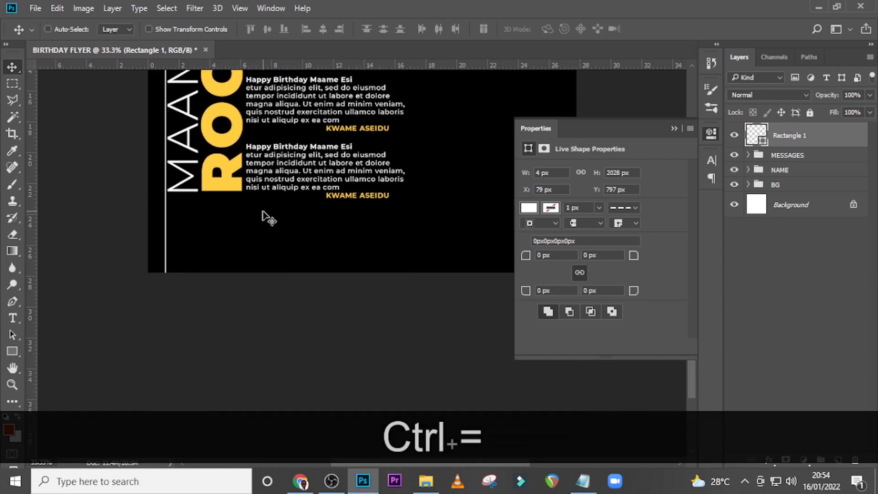
pyautogui.moveTo(178, 140); pyautogui.dragTo(171, 252)
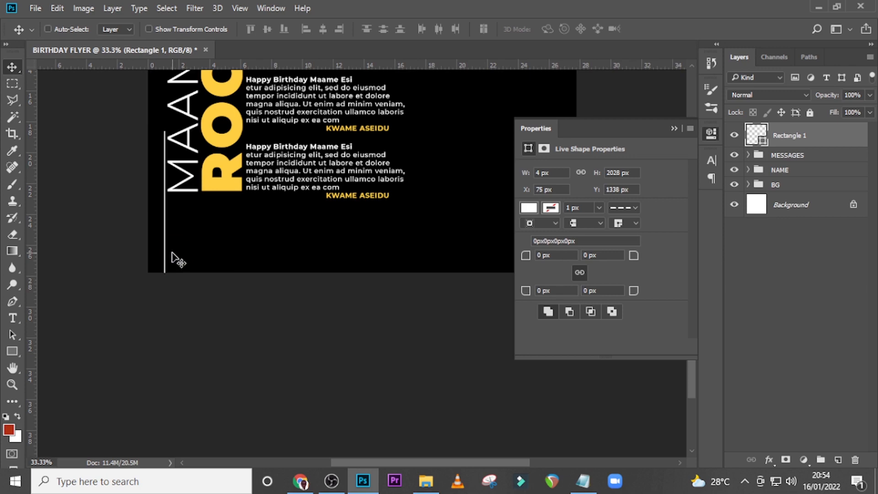
pyautogui.hotkey('ctrl', 'shift', 'Up')
pyautogui.hotkey('ctrl', 'shift', 'Up')
pyautogui.hotkey('ctrl', 'shift', 'Up')
pyautogui.hotkey('ctrl', 'shift', 'Up')
pyautogui.hotkey('ctrl', 'shift', 'Up')
pyautogui.hotkey('ctrl', 'shift', 'Up')
pyautogui.hotkey('ctrl', 'shift', 'Up')
pyautogui.hotkey('ctrl', 'shift', 'Up')
pyautogui.hotkey('ctrl', 'shift', 'Up')
pyautogui.hotkey('ctrl', 'shift', 'Up')
pyautogui.hotkey('ctrl', 'shift', 'Up')
pyautogui.hotkey('ctrl', 'shift', 'Up')
pyautogui.hotkey('ctrl', 'shift', 'Up')
pyautogui.hotkey('ctrl', 'shift', 'Up')
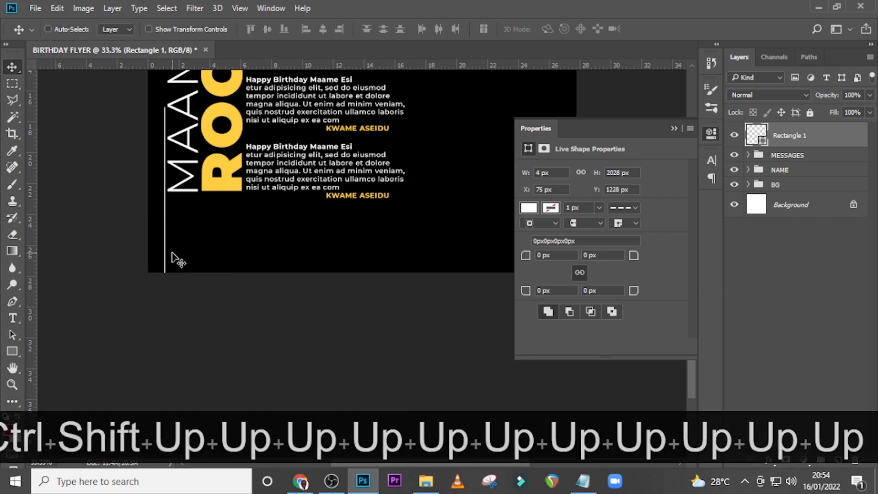
# Duplicate the thin white line and rotate the copy 90° to horizontal
pyautogui.hotkey('ctrl', 'j')
pyautogui.hotkey('ctrl', 't')
pyautogui.rightClick(229, 176)
pyautogui.click(266, 336)
pyautogui.press('Return')
# Position the horizontal line just below the vertical name text, ending before the last message's signature
pyautogui.moveTo(171, 270); pyautogui.dragTo(110, 149)
pyautogui.press('Up')
pyautogui.press('Up')
pyautogui.press('Up')
pyautogui.press('Right')
pyautogui.press('Right')
pyautogui.press('Right')
pyautogui.press('Right')
pyautogui.press('Right')
pyautogui.press('Right')
pyautogui.press('Right')
pyautogui.press('Right')
pyautogui.press('Right')
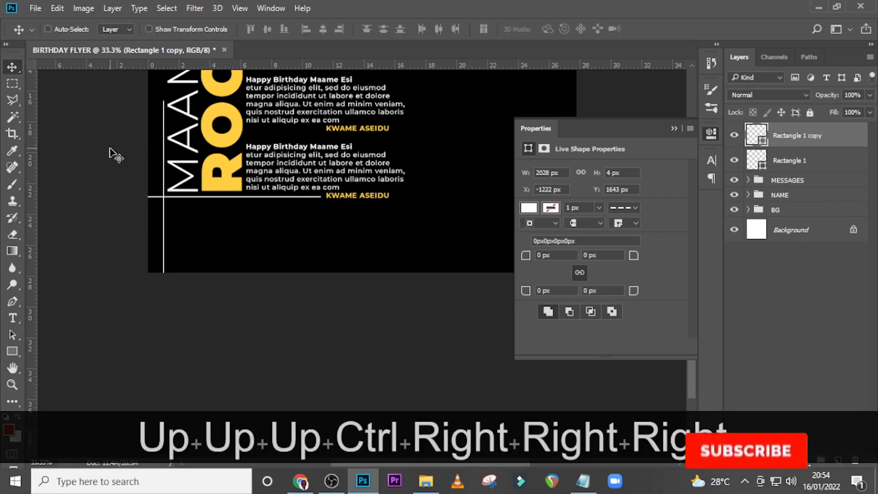
pyautogui.hotkey('ctrl', '=')
pyautogui.hotkey('ctrl', '=')
pyautogui.click(674, 130)
pyautogui.press('Up')
pyautogui.press('Up')
pyautogui.press('Up')
pyautogui.moveTo(453, 242); pyautogui.dragTo(288, 281)
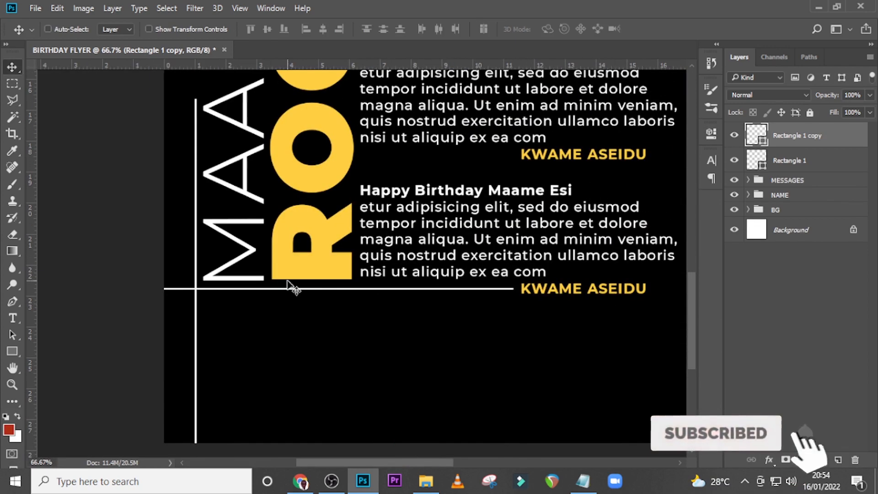
# Add a layer mask to the horizontal line and paint out the end beyond the vertical line with a 400 px black brush
pyautogui.click(785, 460)
pyautogui.press('b')
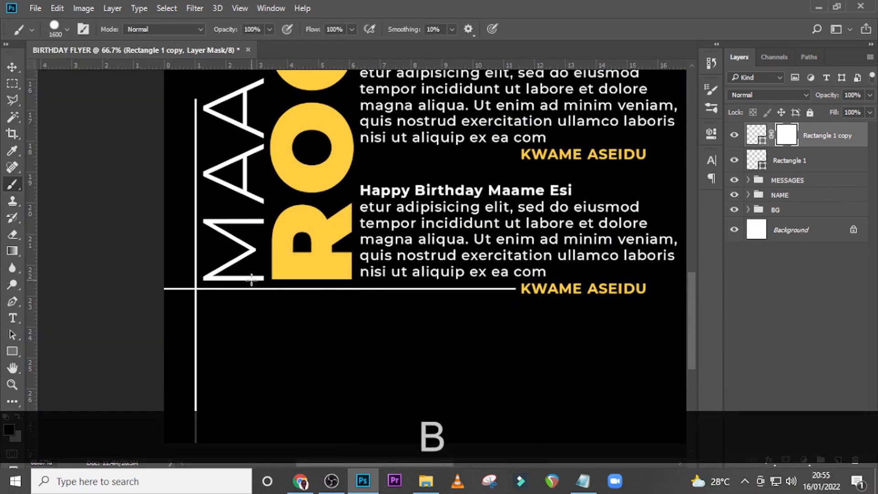
pyautogui.press(']')
pyautogui.press(']')
pyautogui.press(']')
pyautogui.click(118, 302)
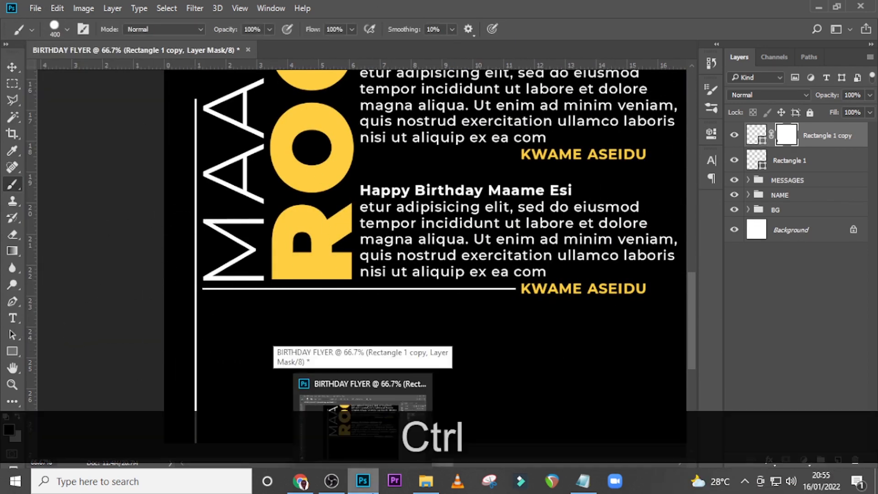
# Duplicate the masked horizontal line and rotate the copy 90° to vertical
pyautogui.hotkey('ctrl', 'j')
pyautogui.click(129, 243)
pyautogui.press('Return')
pyautogui.press('v')
pyautogui.hotkey('ctrl', 't')
# Place the new vertical line between the yellow name text and the first message, running from the canvas's upper edge down to the text tops
pyautogui.hotkey('ctrl', '=')
pyautogui.hotkey('ctrl', '-')
pyautogui.hotkey('ctrl', '-')
pyautogui.scroll(10, 382, 227)
pyautogui.moveTo(385, 403); pyautogui.dragTo(365, 112)
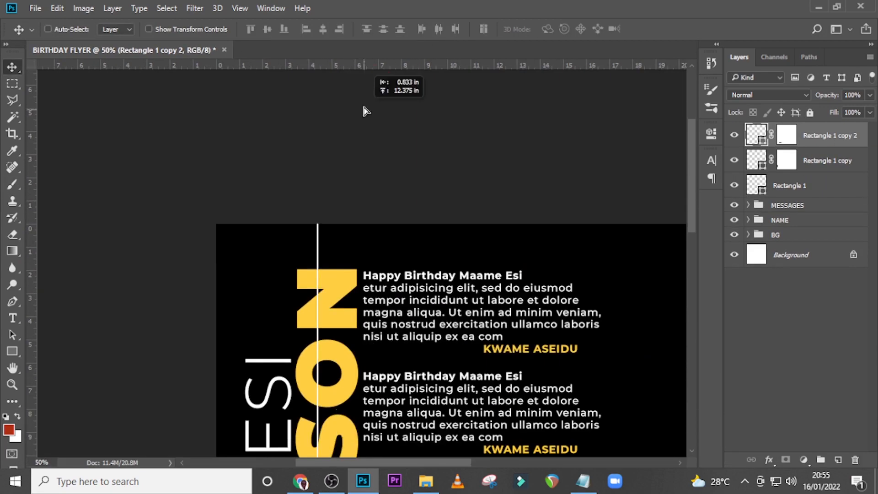
pyautogui.moveTo(354, 241); pyautogui.dragTo(371, 270)
pyautogui.hotkey('ctrl', '=')
pyautogui.hotkey('ctrl', '=')
pyautogui.press('Right')
pyautogui.press('Right')
pyautogui.press('Right')
pyautogui.press('Right')
pyautogui.press('Right')
pyautogui.press('Right')
pyautogui.press('Right')
pyautogui.press('Right')
pyautogui.press('Up')
pyautogui.press('Up')
# Nudge the MESSAGES group slightly upward toward the top level of the yellow name text
pyautogui.click(781, 208)
pyautogui.press('Up')
pyautogui.press('Up')
pyautogui.press('Up')
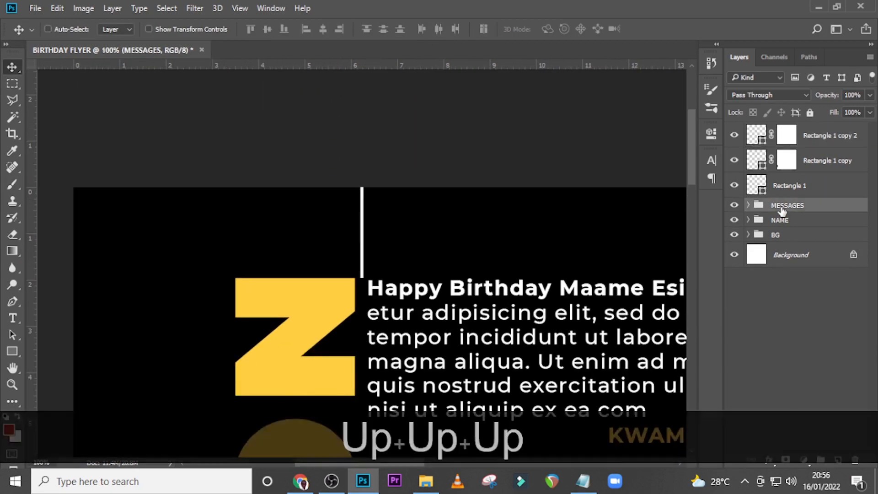
# Nudge the MESSAGES group slightly down and left toward the yellow name text, and shift the upper vertical line slightly left
pyautogui.press('Down')
pyautogui.press('Down')
pyautogui.press('Left')
pyautogui.press('Left')
pyautogui.press('Left')
pyautogui.press('Left')
pyautogui.press('Left')
pyautogui.press('Left')
pyautogui.press('Left')
pyautogui.press('Left')
pyautogui.click(816, 138)
pyautogui.press('Left')
pyautogui.press('Left')
pyautogui.press('Left')
pyautogui.press('Left')
# Group the three white line layers and name the group LINES
pyautogui.hotkey('ctrl', '0')
pyautogui.keyDown('shift'); pyautogui.click(790, 186); pyautogui.keyUp('shift')
pyautogui.hotkey('ctrl', 'g')
pyautogui.doubleClick(781, 130)
pyautogui.write('LINES')
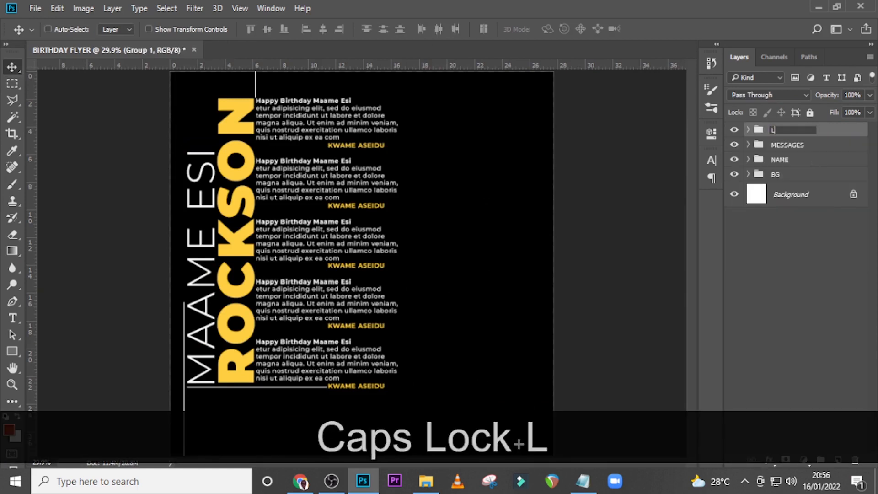
pyautogui.press('Return')
# Show the guides and add a vertical guide at about 9 on the ruler, midway across the message column
pyautogui.hotkey('ctrl', '=')
pyautogui.scroll(-5, 422, 333)
pyautogui.hotkey('ctrl', 'h')
pyautogui.moveTo(31, 274); pyautogui.dragTo(292, 271)
pyautogui.moveTo(293, 270); pyautogui.dragTo(288, 271)
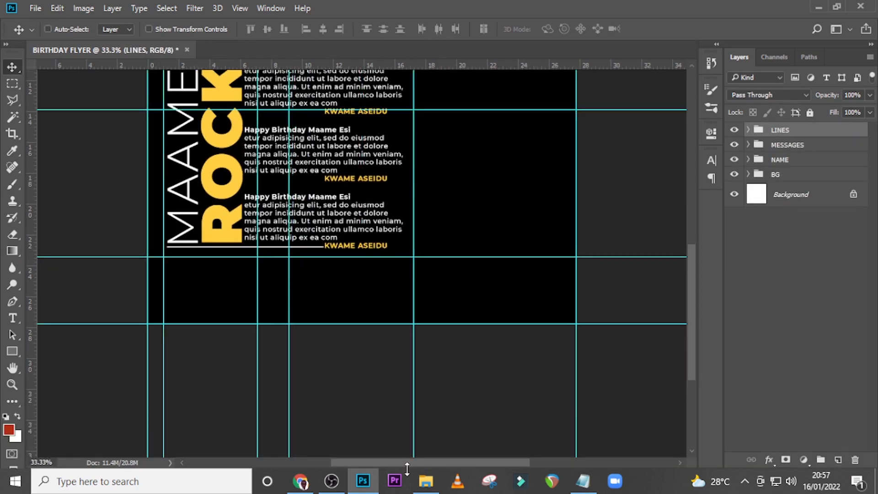
# Add a text layer below the last message with the social media handle copied from the Notepad notes
pyautogui.press('t')
pyautogui.click(264, 289)
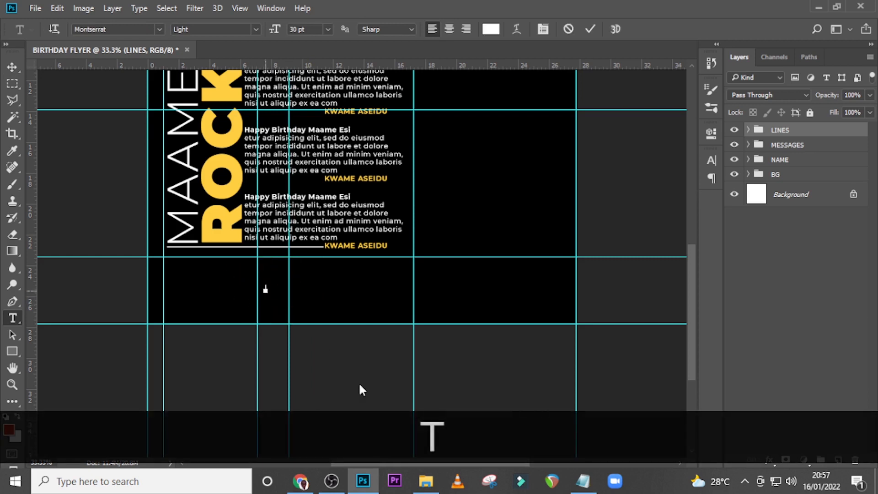
pyautogui.click(583, 480)
pyautogui.moveTo(397, 250); pyautogui.dragTo(304, 250)
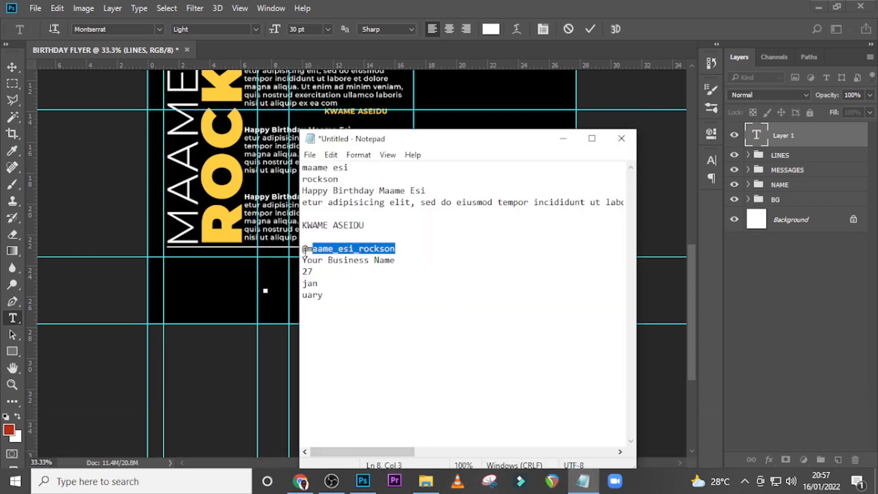
pyautogui.hotkey('ctrl', 'c')
pyautogui.click(392, 291)
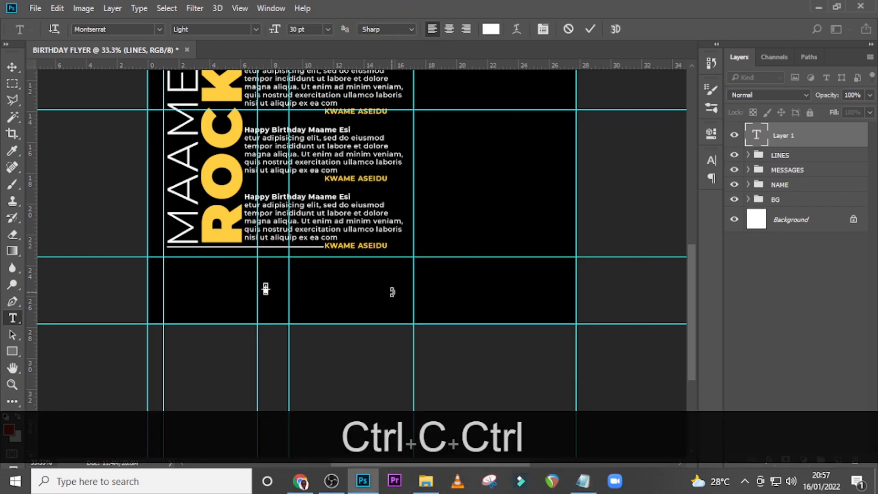
pyautogui.hotkey('ctrl', 'v')
pyautogui.click(779, 140)
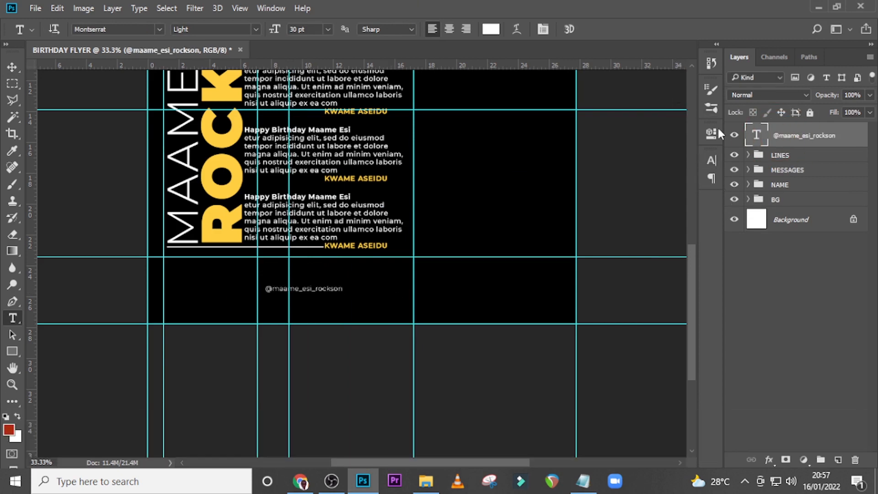
# Set the handle text's font size to 34 pt and its tracking to 200
pyautogui.click(711, 160)
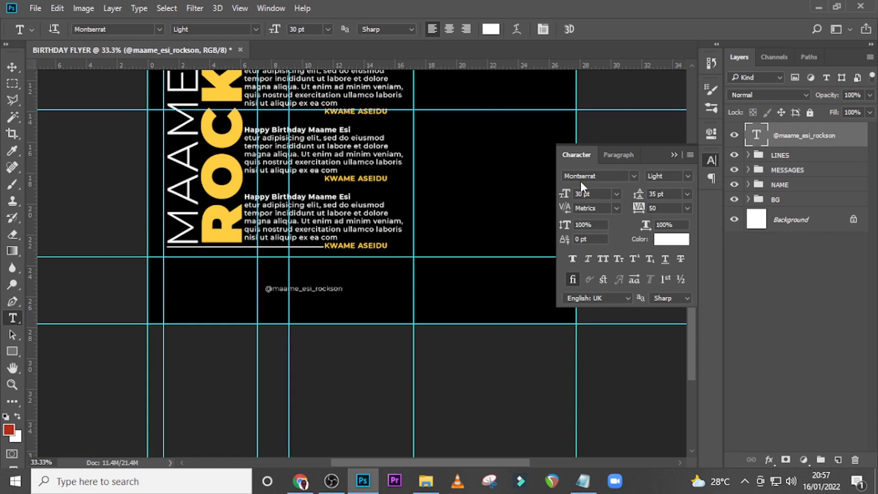
pyautogui.moveTo(592, 194); pyautogui.dragTo(540, 191)
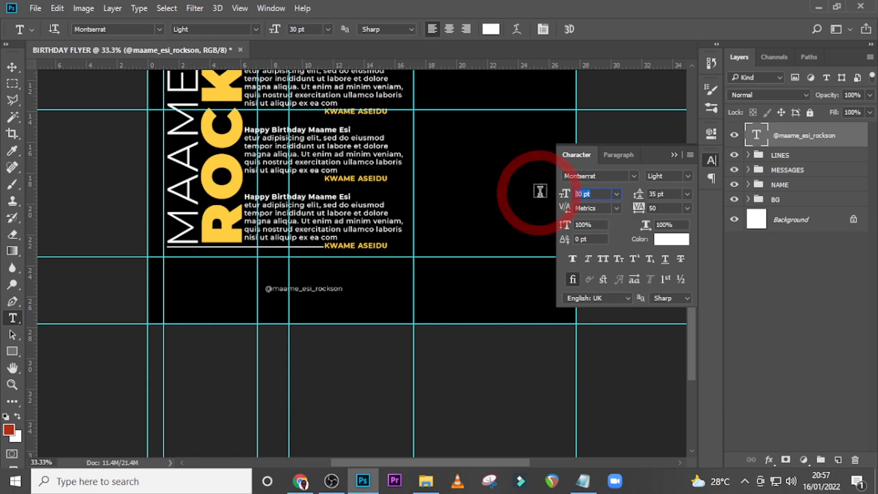
pyautogui.write('34')
pyautogui.press('Return')
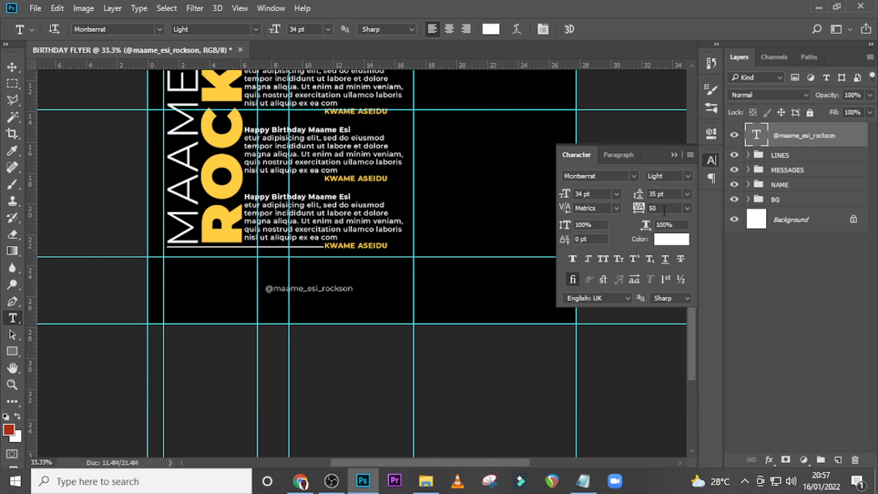
pyautogui.write('200')
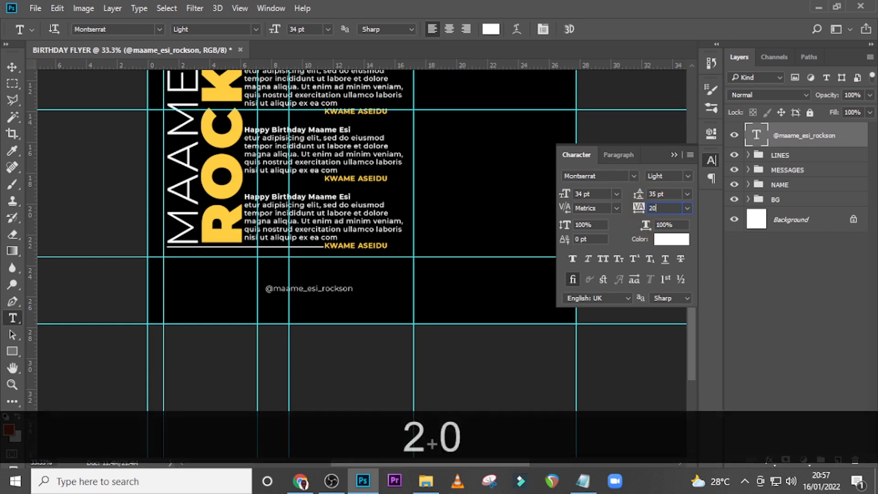
pyautogui.press('Return')
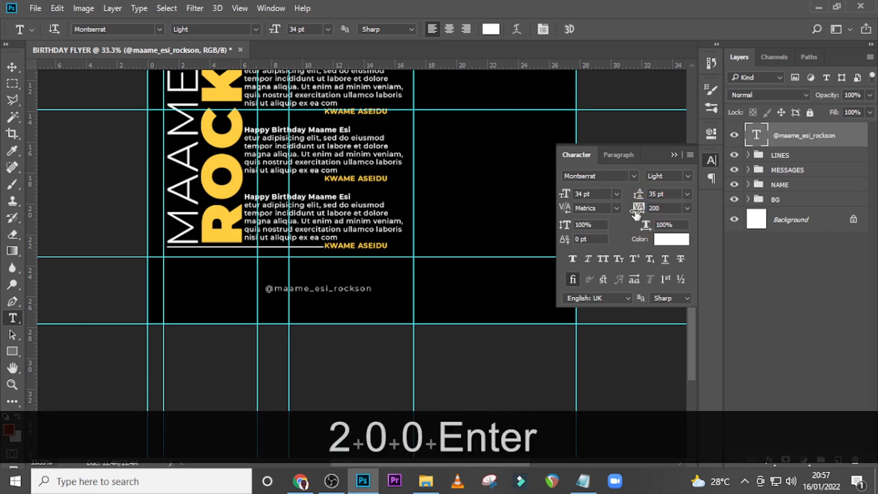
# Change the handle text's color to FB534B
pyautogui.click(671, 239)
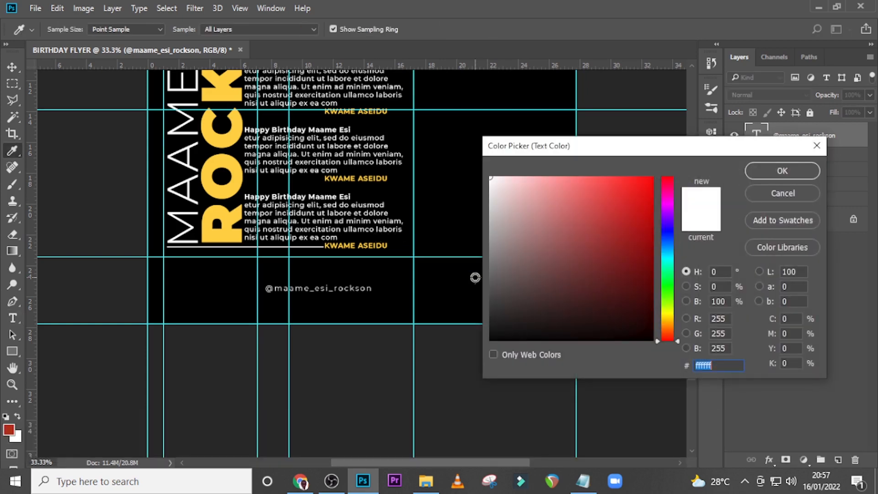
pyautogui.write('FB')
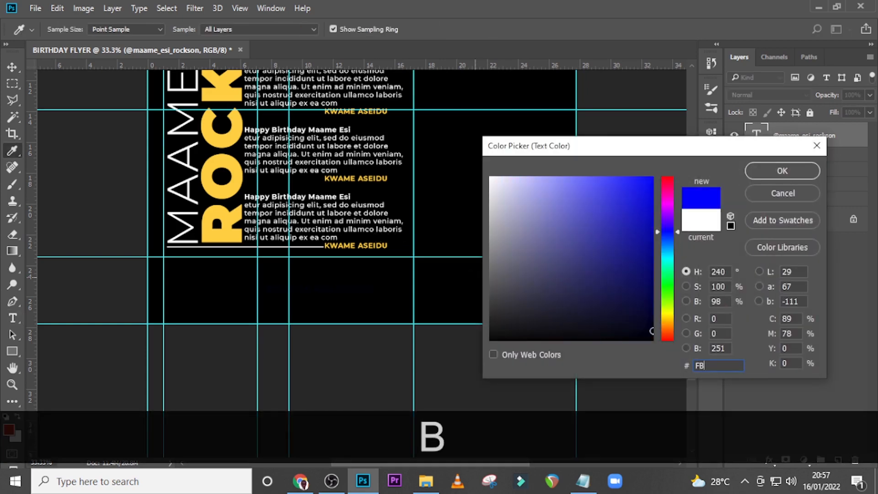
pyautogui.write('53')
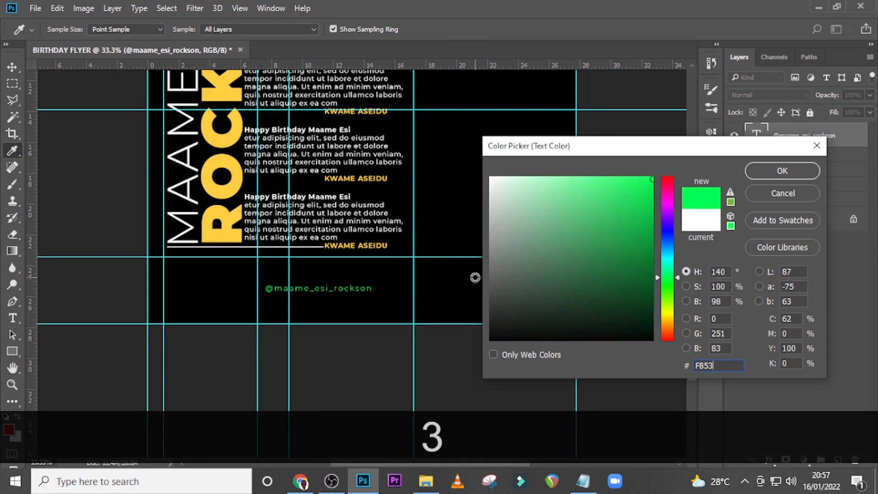
pyautogui.write('4B')
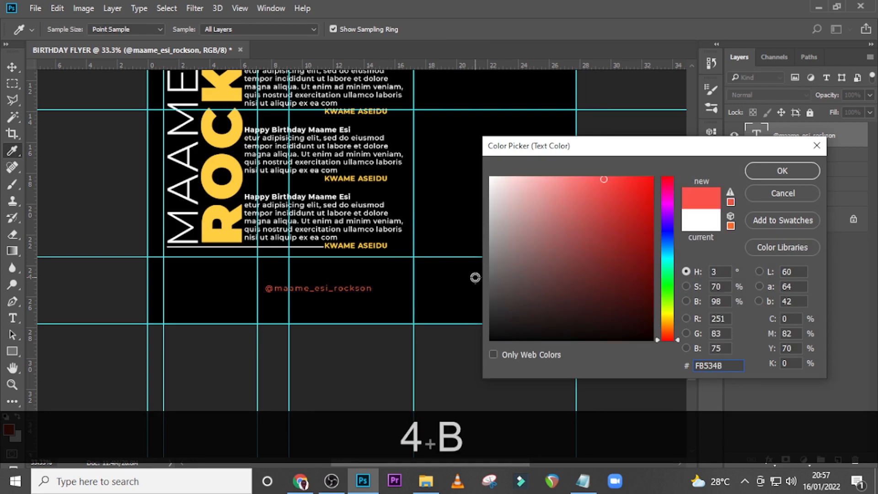
pyautogui.press('Return')
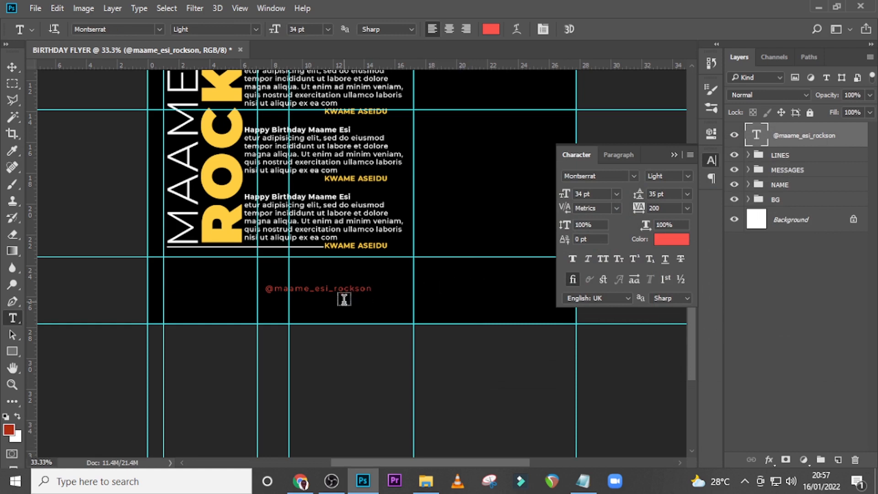
pyautogui.hotkey('ctrl', 't')
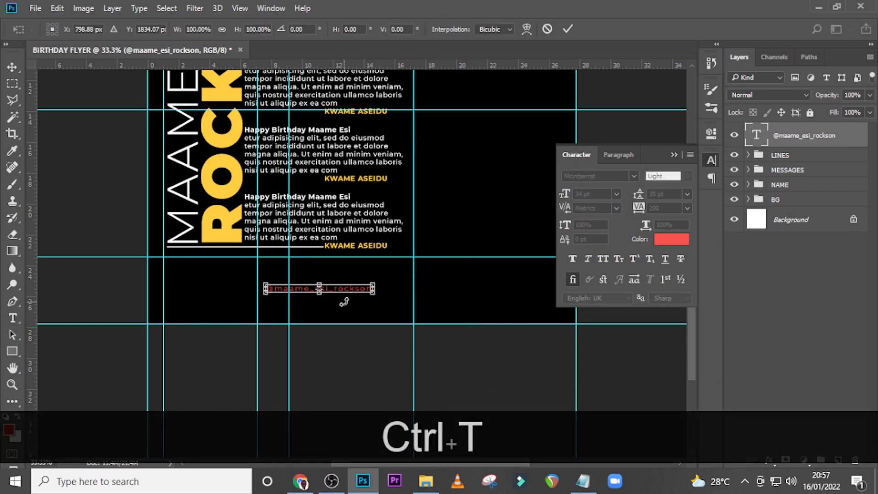
pyautogui.press('Return')
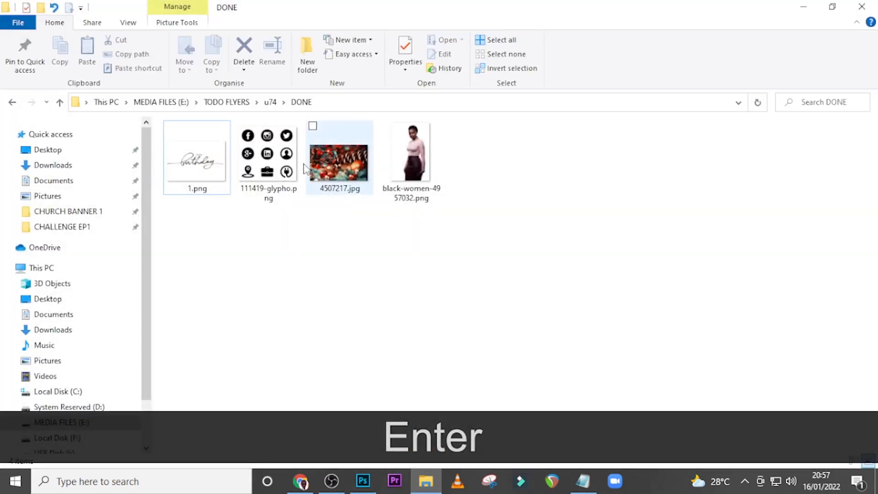
# Place the icon sheet 111419-glypho.png from the DONE folder into the flyer
pyautogui.moveTo(293, 166); pyautogui.dragTo(388, 242)
pyautogui.moveTo(450, 305); pyautogui.dragTo(460, 310)
pyautogui.hotkey('alt', 'shift', 'Return')
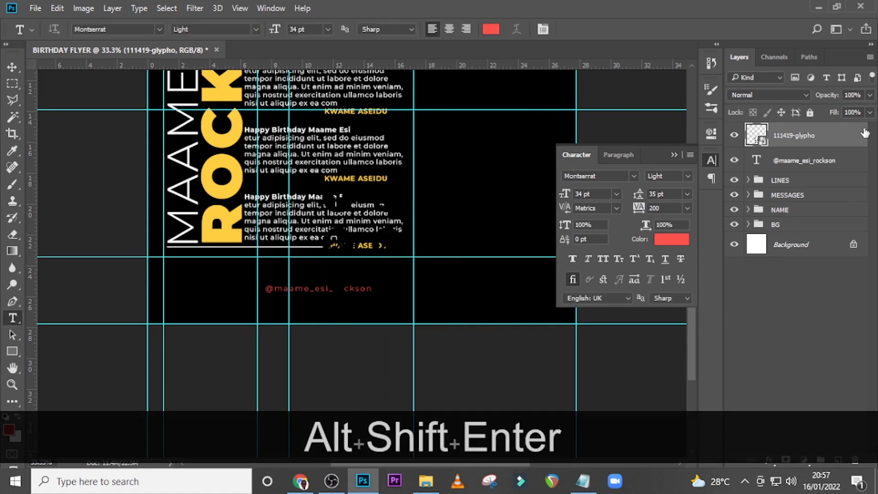
# Apply a Color Overlay of FB534B to the 111419-glypho icon layer
pyautogui.doubleClick(865, 132)
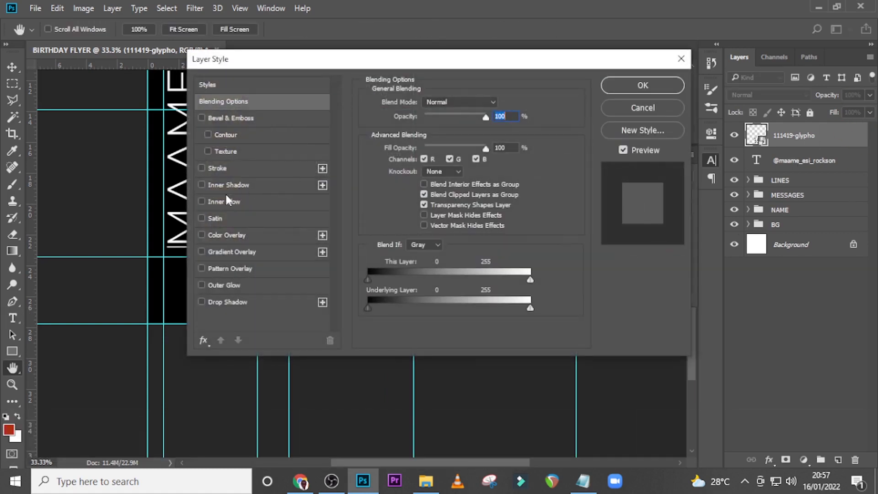
pyautogui.click(224, 235)
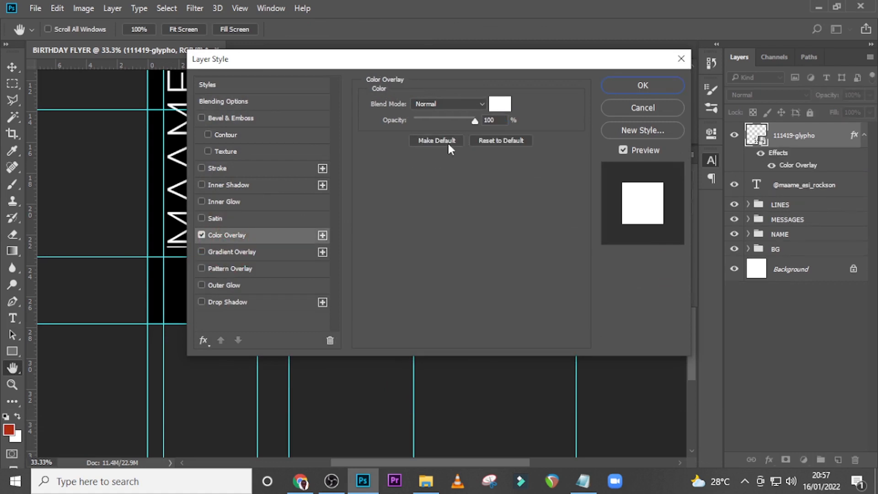
pyautogui.click(500, 104)
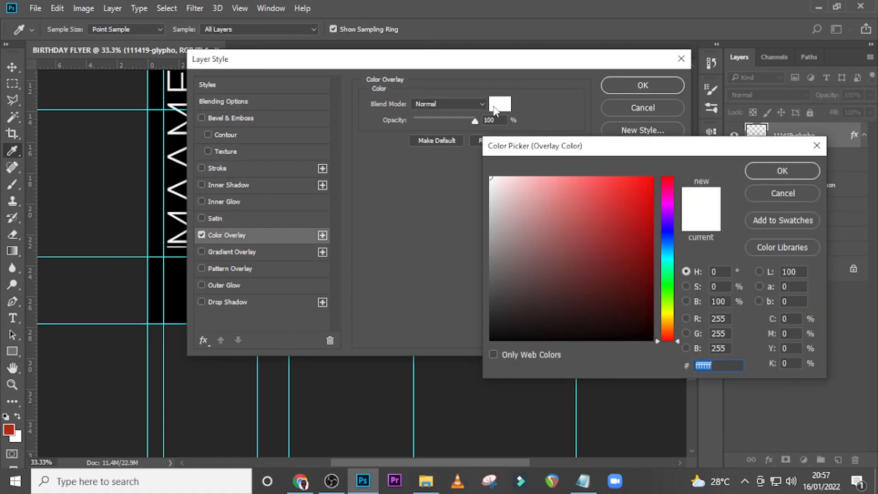
pyautogui.write('FB')
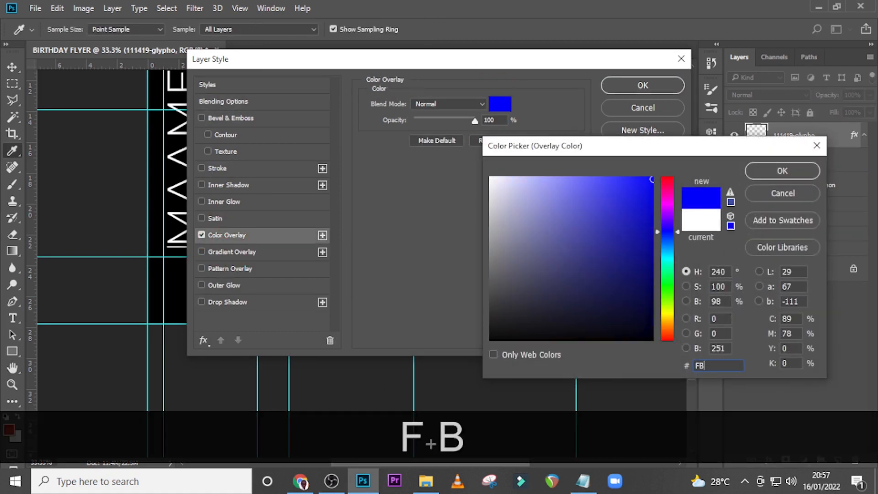
pyautogui.write('53')
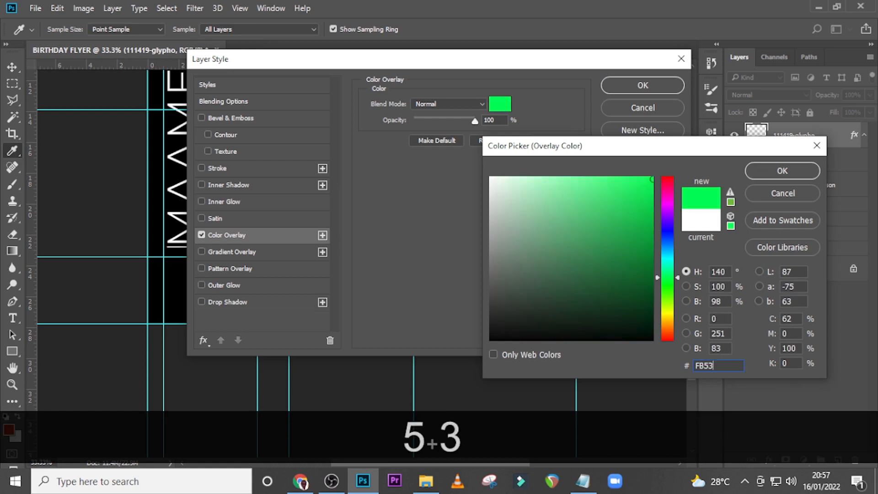
pyautogui.write('4B')
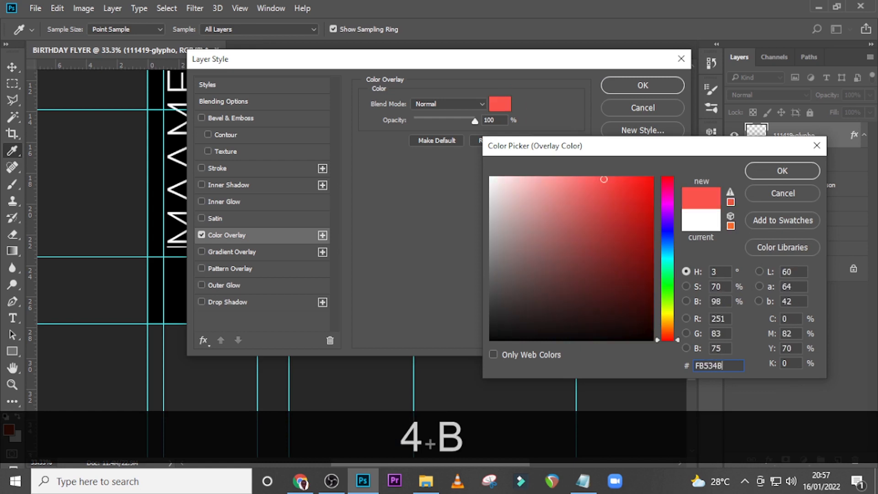
pyautogui.click(759, 177)
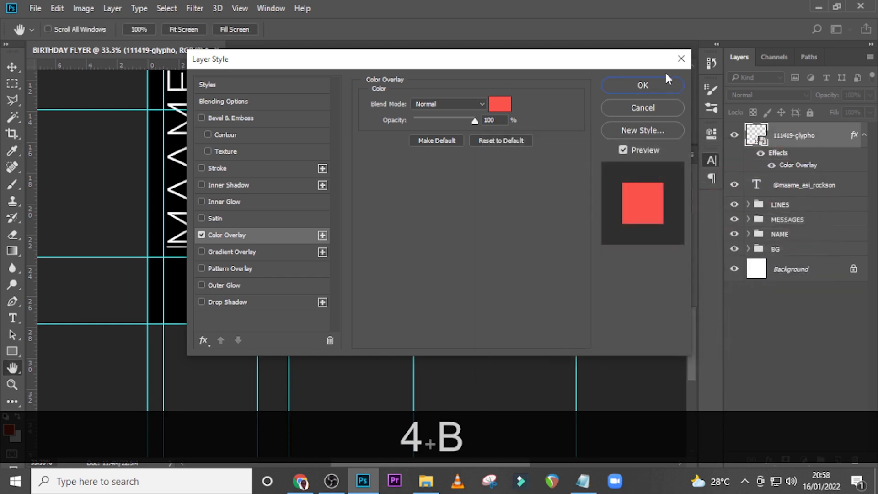
pyautogui.click(645, 85)
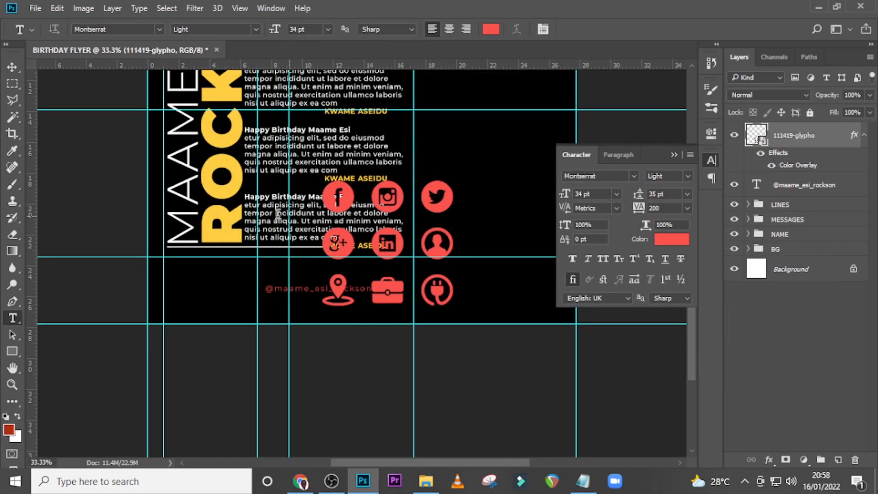
# Copy the Facebook, Instagram and Twitter icons to their own layer and delete the original icon sheet layer
pyautogui.click(11, 84)
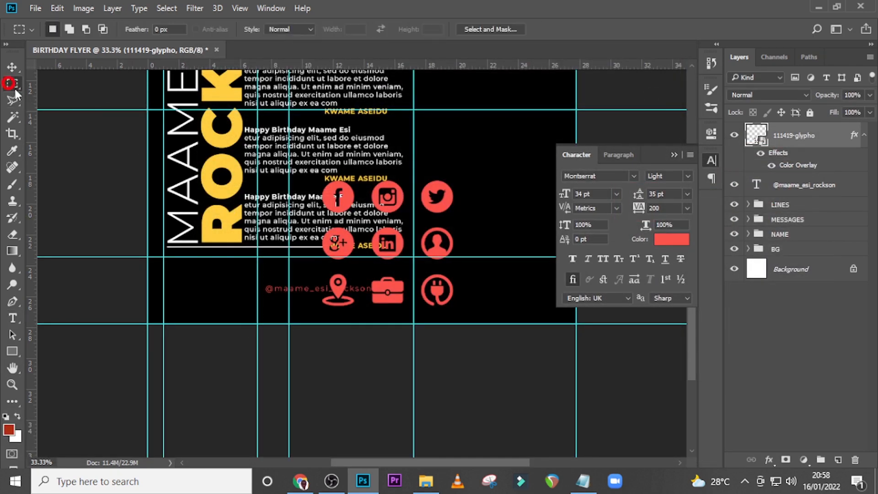
pyautogui.moveTo(317, 182); pyautogui.dragTo(462, 218)
pyautogui.hotkey('ctrl', 'j')
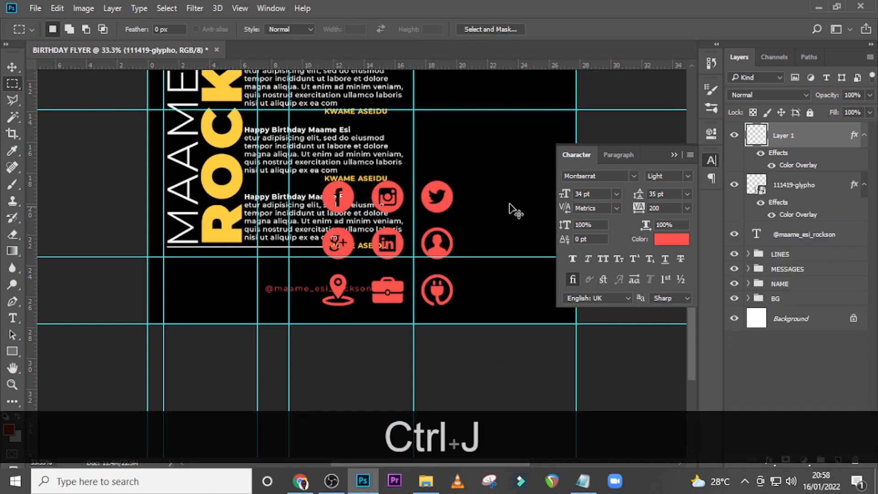
pyautogui.click(795, 185)
pyautogui.press('Delete')
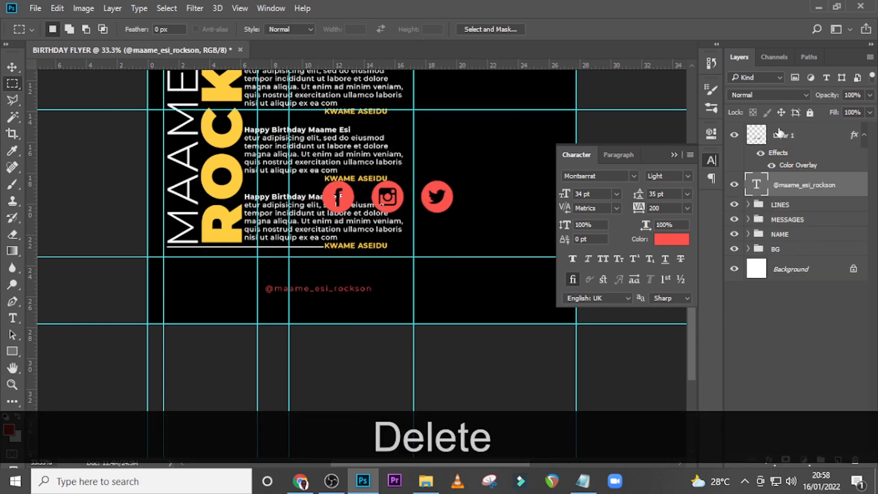
# Convert the three-icon layer to a smart object, then scale it down and place it just left of the handle text
pyautogui.rightClick(791, 139)
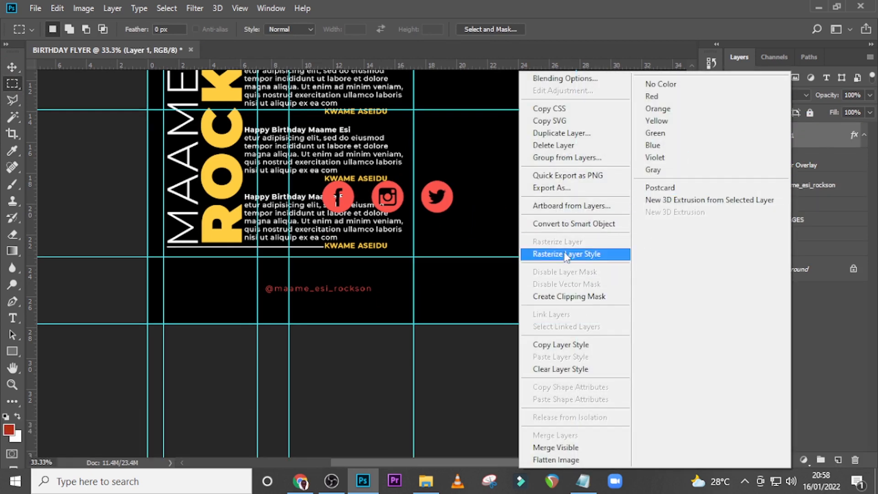
pyautogui.click(567, 224)
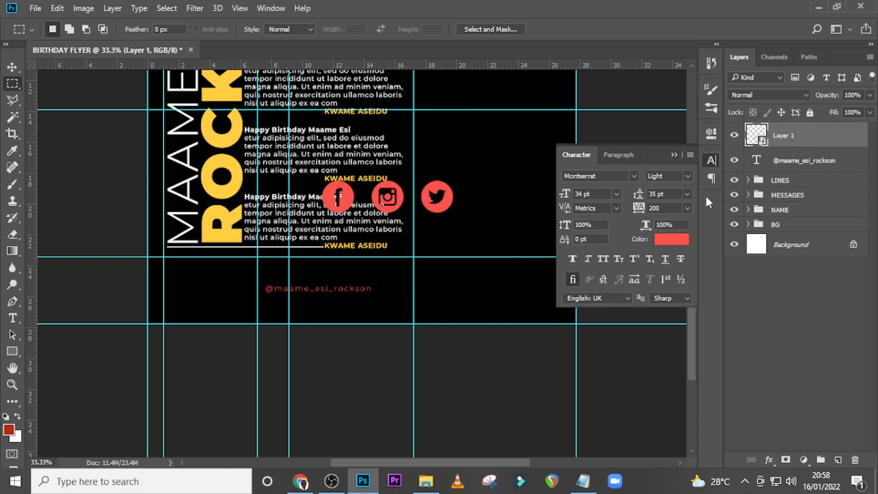
pyautogui.hotkey('ctrl', 't')
pyautogui.moveTo(454, 214); pyautogui.dragTo(244, 297)
pyautogui.hotkey('shift', 'Return')
# Hide the guides and nudge the social icons down to line up vertically with the handle text
pyautogui.press('v')
pyautogui.hotkey('ctrl', '=')
pyautogui.hotkey('ctrl', '=')
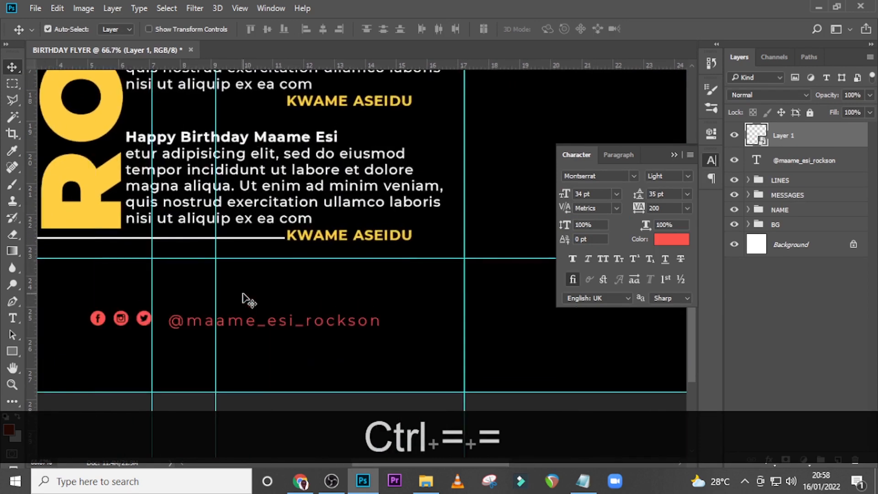
pyautogui.hotkey('ctrl', 'h')
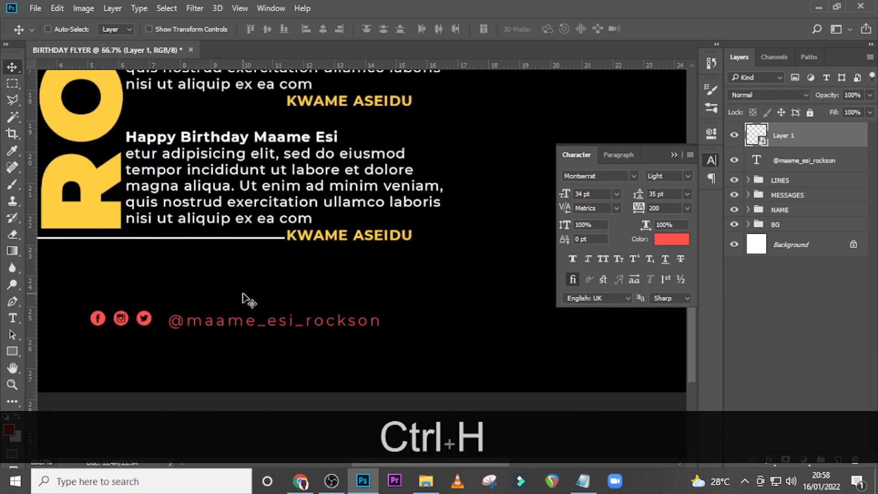
pyautogui.press('Down')
pyautogui.press('Down')
pyautogui.press('Down')
pyautogui.press('Down')
pyautogui.press('Down')
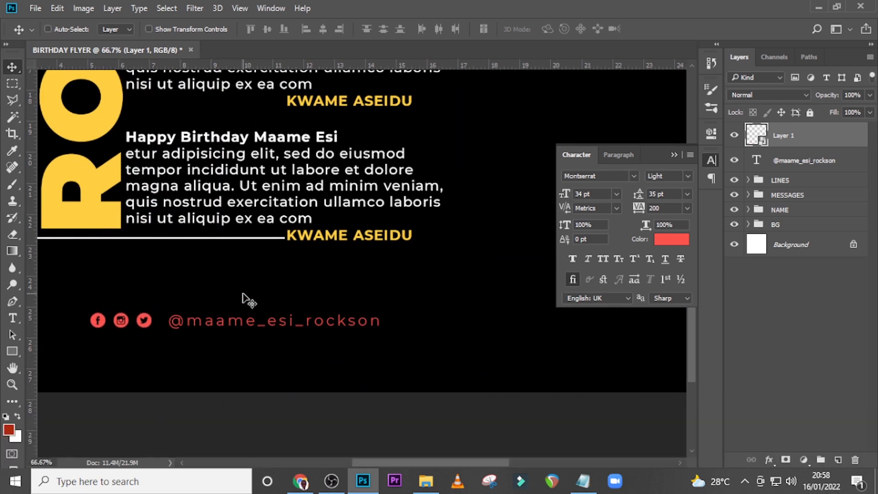
# Nudge the social icons right so they sit close beside the handle text
pyautogui.press('Right')
pyautogui.hotkey('shift', 'Right')
pyautogui.press('Right')
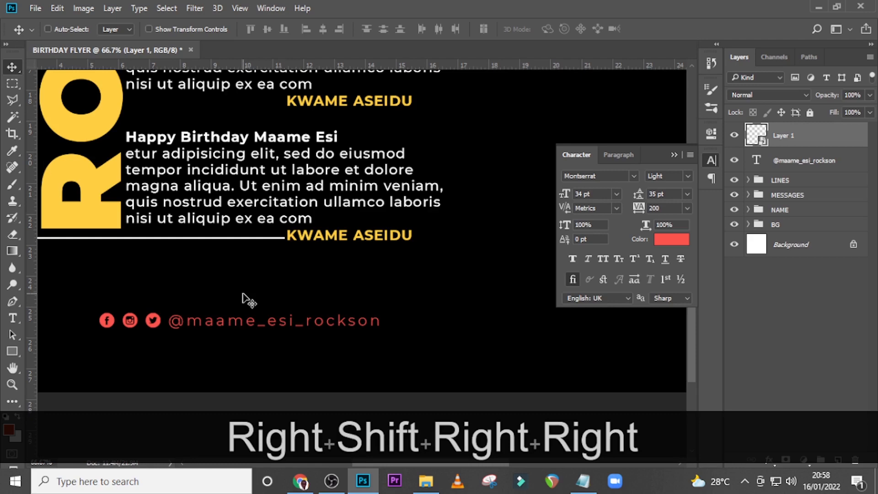
# Show the guides and move the icons and handle text together left until their centre sits on the vertical guide through the message column
pyautogui.hotkey('ctrl', '0')
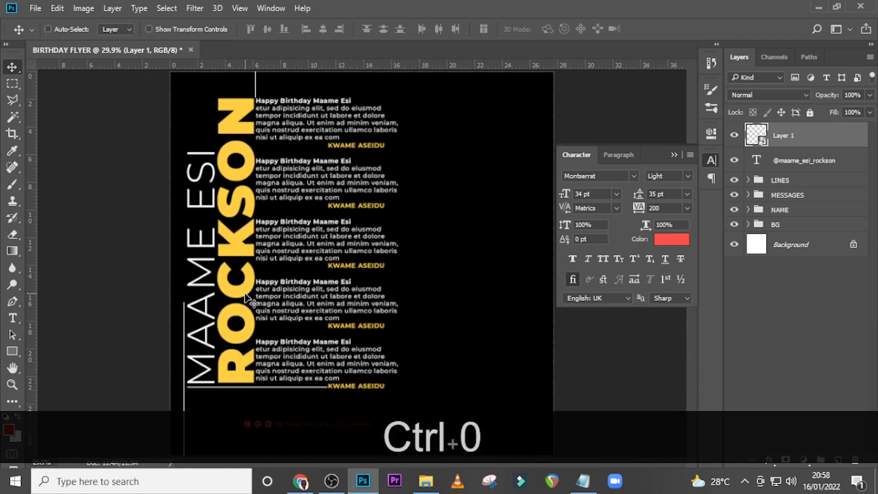
pyautogui.press('ctrl')
pyautogui.keyDown('ctrl'); pyautogui.click(817, 167); pyautogui.keyUp('ctrl')
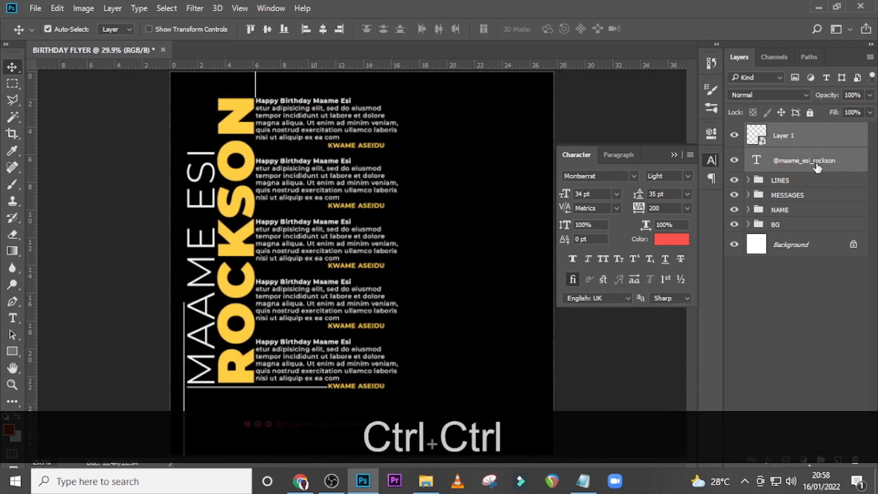
pyautogui.hotkey('ctrl', 'h')
pyautogui.hotkey('ctrl', 't')
pyautogui.hotkey('shift', 'Left')
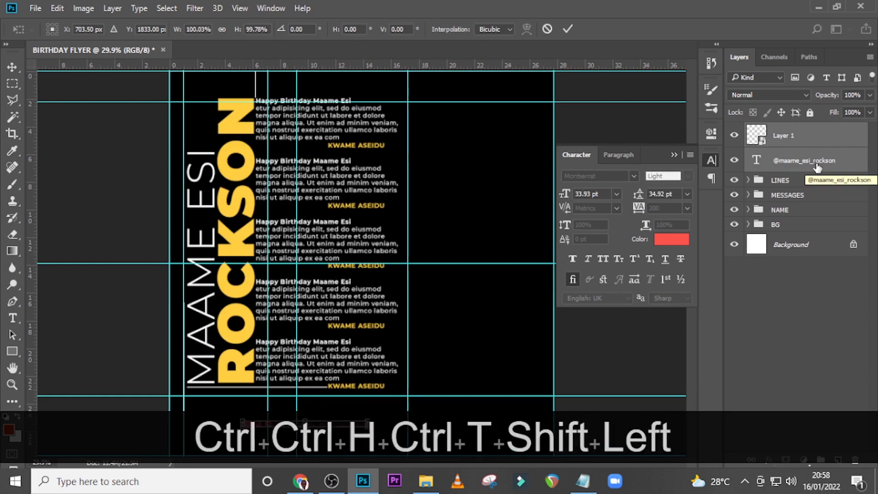
pyautogui.press('Left')
pyautogui.press('Left')
pyautogui.hotkey('ctrl', '=')
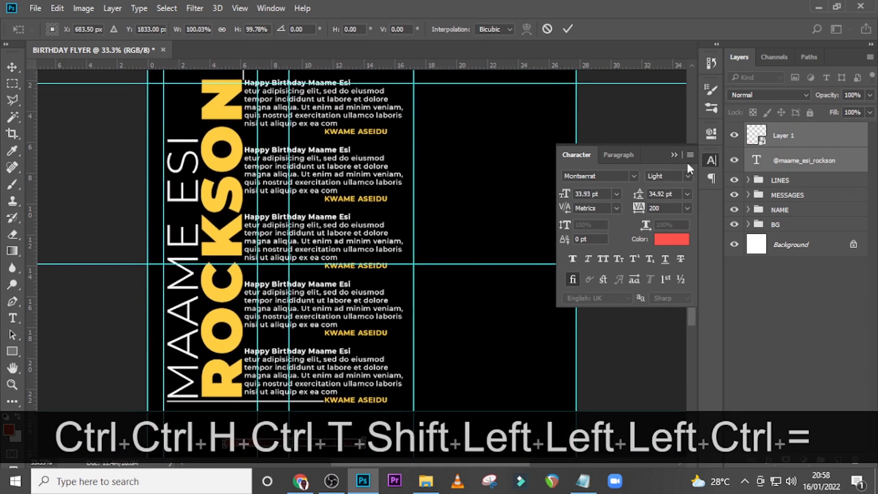
pyautogui.scroll(-5, 570, 168)
pyautogui.hotkey('shift', 'Left')
pyautogui.hotkey('shift', 'Left')
pyautogui.hotkey('shift', 'Left')
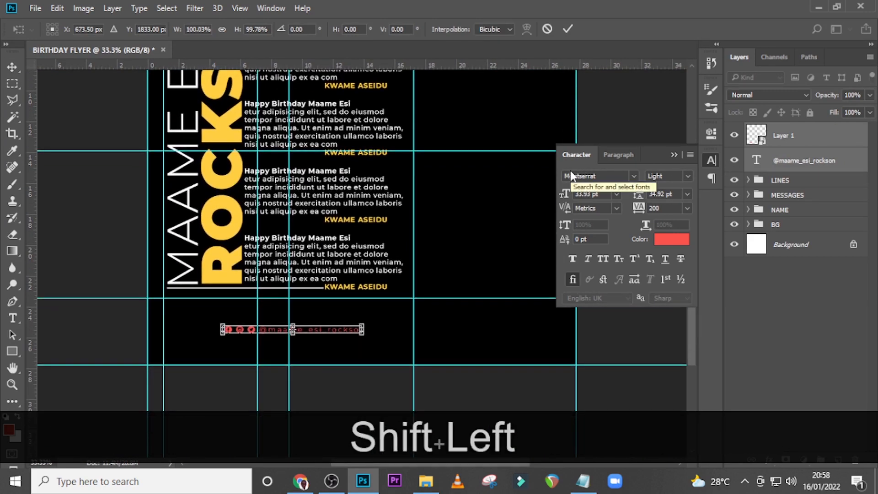
pyautogui.press('Right')
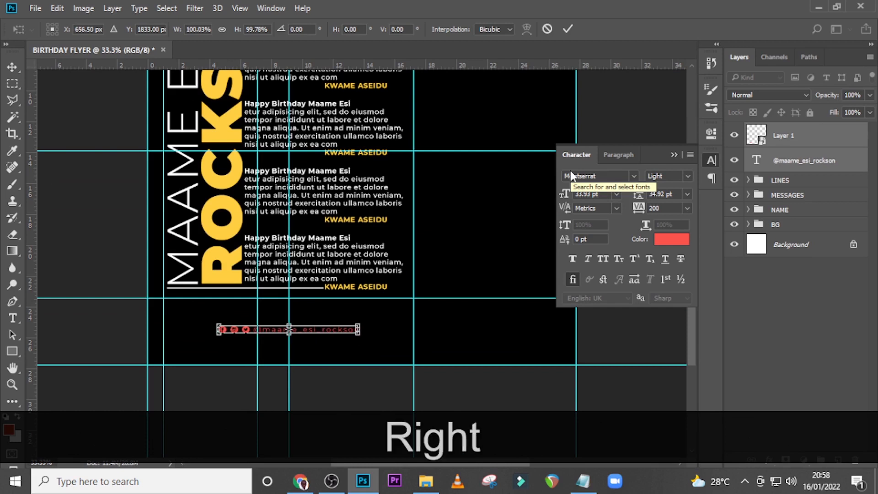
pyautogui.press('Return')
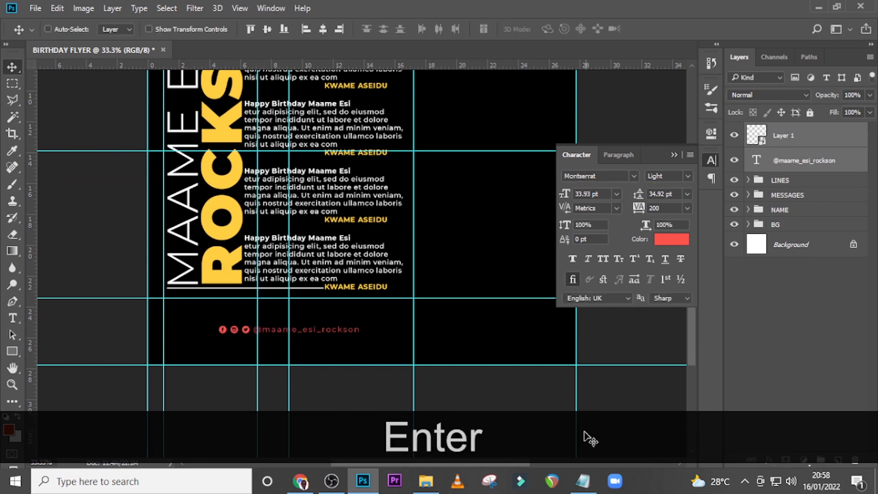
# Copy "Your Business Name" from the Notepad notes and add it as a text layer above the handle on the flyer
pyautogui.click(582, 481)
pyautogui.click(412, 260)
pyautogui.moveTo(412, 259); pyautogui.dragTo(297, 259)
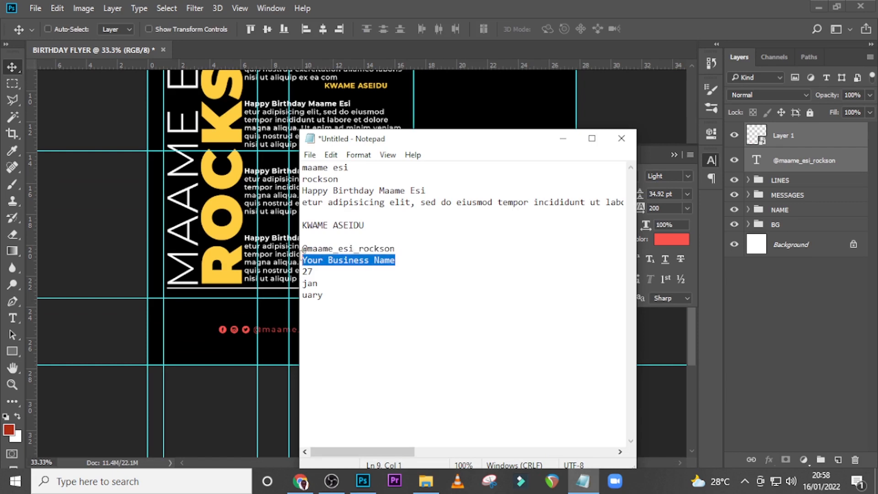
pyautogui.hotkey('ctrl', 'c')
pyautogui.click(286, 401)
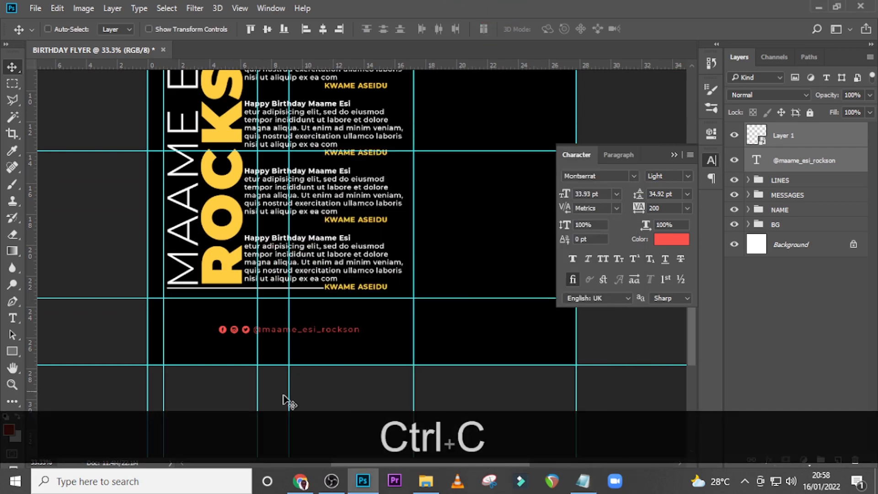
pyautogui.press('t')
pyautogui.click(268, 307)
pyautogui.hotkey('ctrl', 'v')
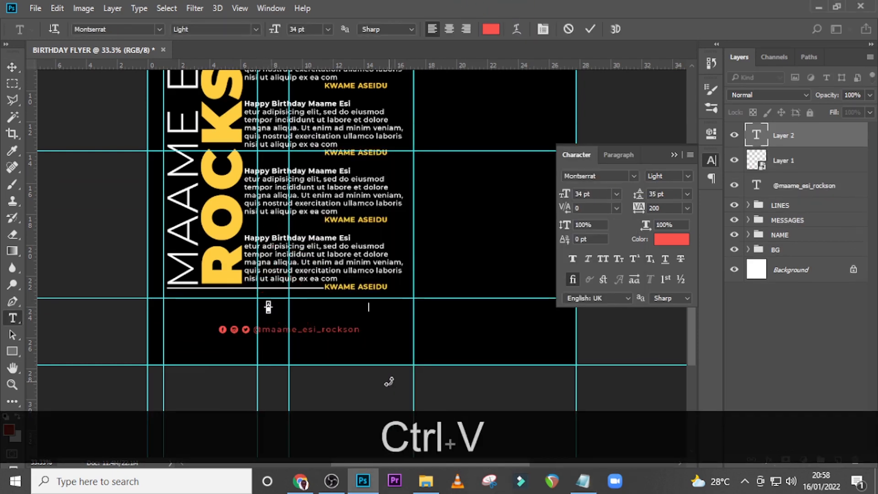
pyautogui.click(812, 144)
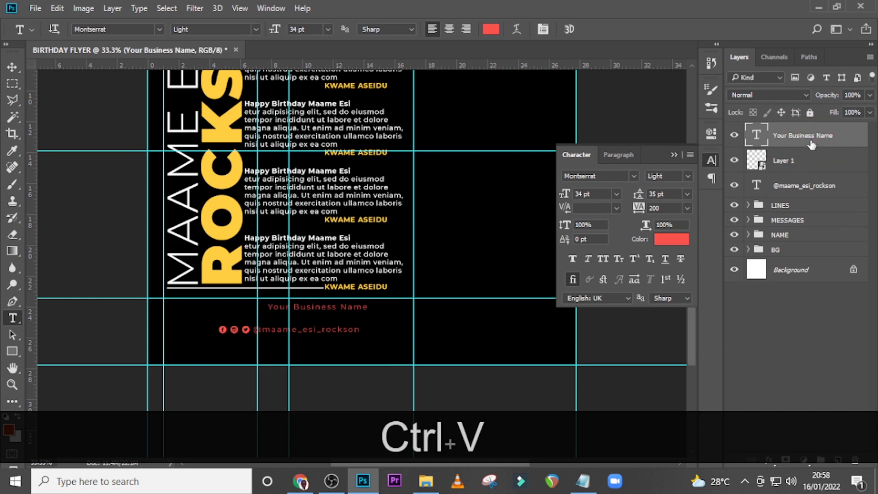
# Move the business name down toward the handle and left so it is centred on the same vertical guide
pyautogui.press('v')
pyautogui.hotkey('shift', 'Down')
pyautogui.hotkey('shift', 'Down')
pyautogui.hotkey('shift', 'Down')
pyautogui.hotkey('shift', 'Down')
pyautogui.hotkey('ctrl', 't')
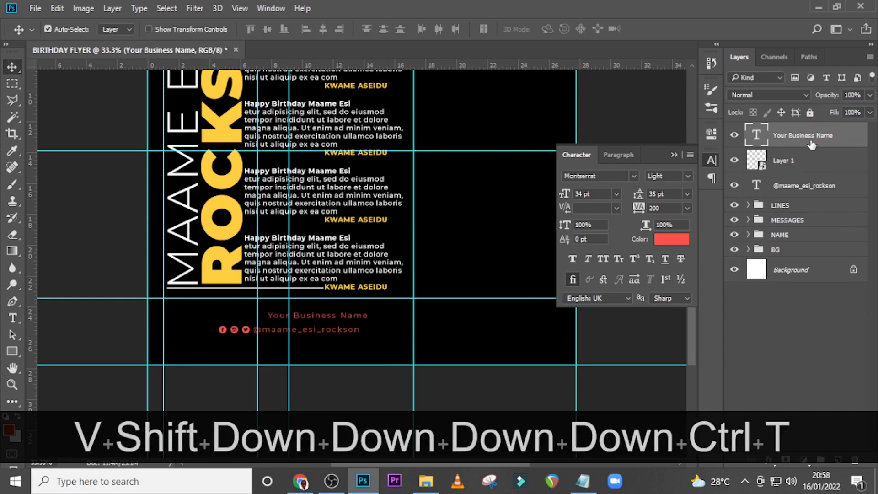
pyautogui.hotkey('shift', 'Left')
pyautogui.hotkey('shift', 'Left')
pyautogui.hotkey('shift', 'Left')
pyautogui.hotkey('shift', 'Left')
pyautogui.hotkey('shift', 'Left')
pyautogui.hotkey('shift', 'Left')
pyautogui.hotkey('shift', 'Left')
pyautogui.hotkey('shift', 'Left')
pyautogui.hotkey('shift', 'Left')
pyautogui.hotkey('shift', 'Left')
pyautogui.hotkey('shift', 'Left')
pyautogui.hotkey('shift', 'Left')
pyautogui.hotkey('shift', 'Left')
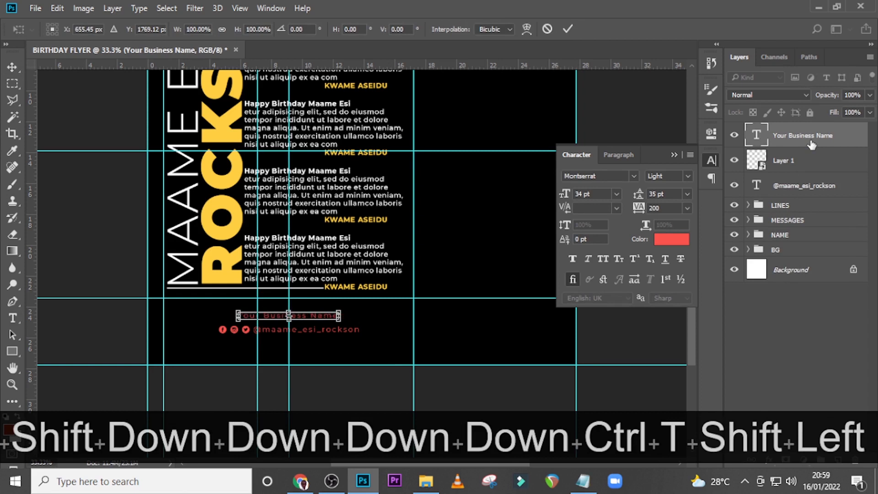
pyautogui.press('Return')
# Move the business name down to just above the handle and right to align with the handle text's left edge
pyautogui.hotkey('shift', 'Down')
pyautogui.hotkey('shift', 'Down')
pyautogui.hotkey('shift', 'Down')
pyautogui.hotkey('shift', 'Down')
pyautogui.hotkey('shift', 'Down')
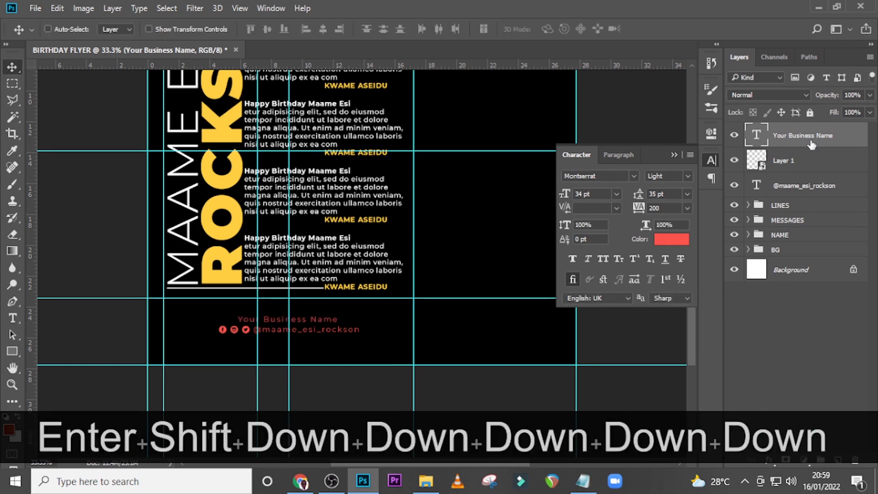
pyautogui.hotkey('shift', 'Down')
pyautogui.hotkey('shift', 'Down')
pyautogui.hotkey('shift', 'Right')
pyautogui.hotkey('shift', 'Right')
pyautogui.hotkey('shift', 'Right')
pyautogui.hotkey('shift', 'Right')
pyautogui.hotkey('shift', 'Right')
pyautogui.hotkey('shift', 'Right')
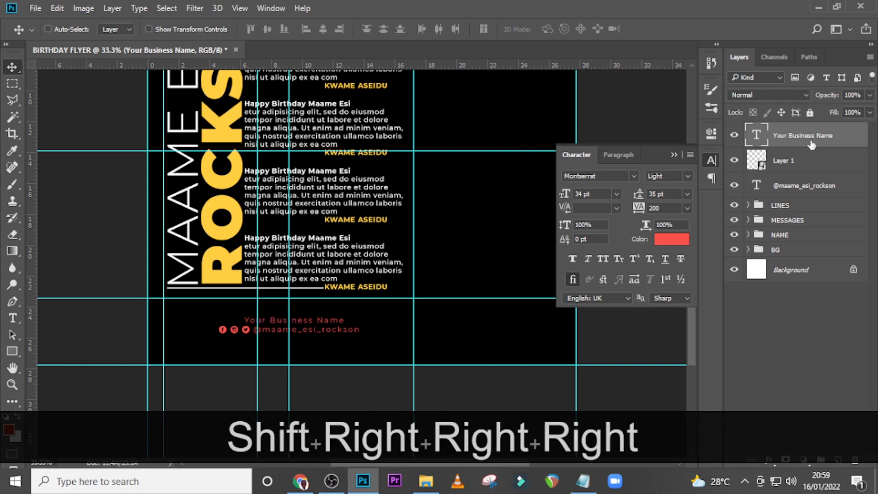
pyautogui.hotkey('shift', 'Right')
pyautogui.hotkey('shift', 'Right')
pyautogui.hotkey('shift', 'Right')
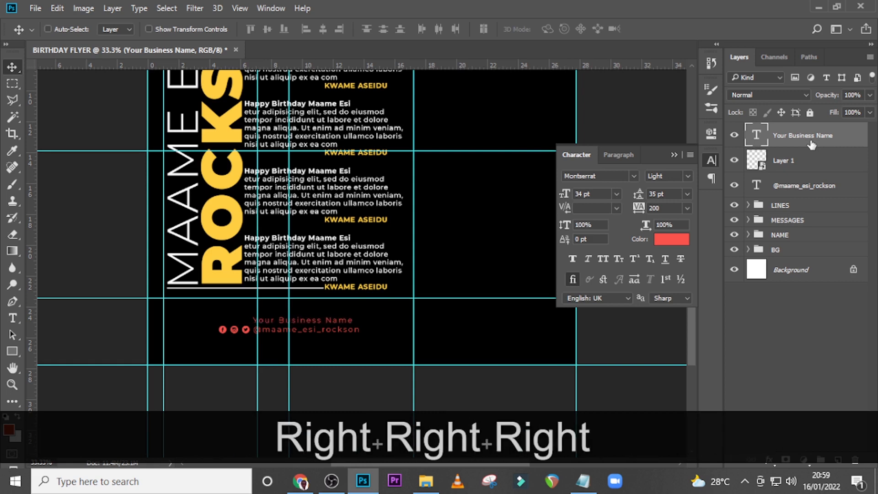
pyautogui.press('Down')
pyautogui.press('Down')
# Group the business name, icon and handle layers as HANDLES and hide the guides
pyautogui.hotkey('ctrl', '-')
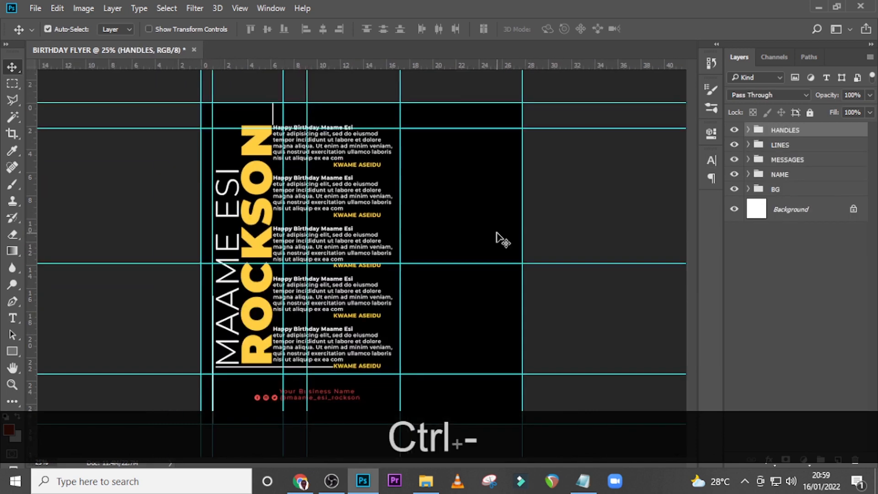
pyautogui.hotkey('ctrl', 'h')
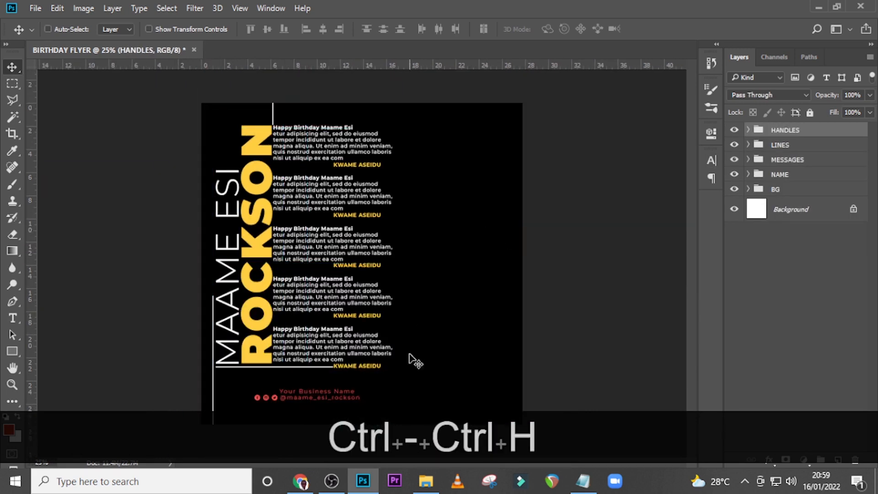
# Place 4507217.jpg from the DONE folder, scale it to about 113% to cover the canvas, and put it in the BG group
pyautogui.click(426, 482)
pyautogui.click(339, 176)
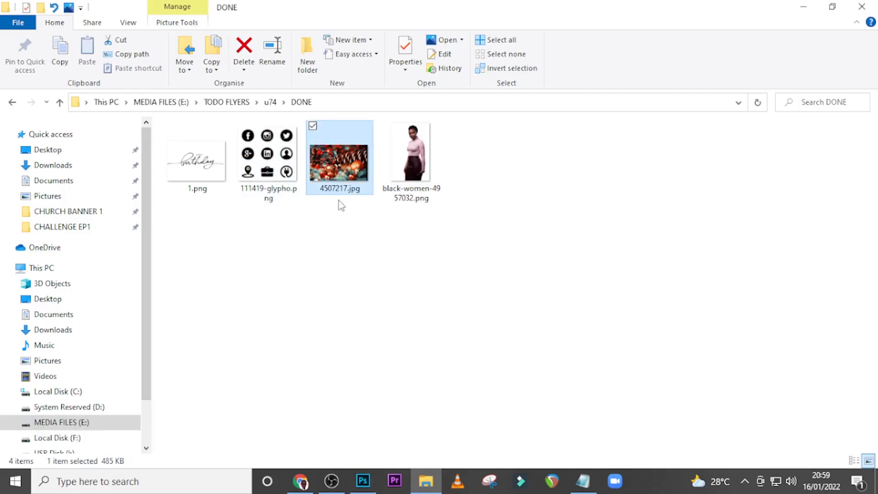
pyautogui.moveTo(338, 199); pyautogui.dragTo(367, 334)
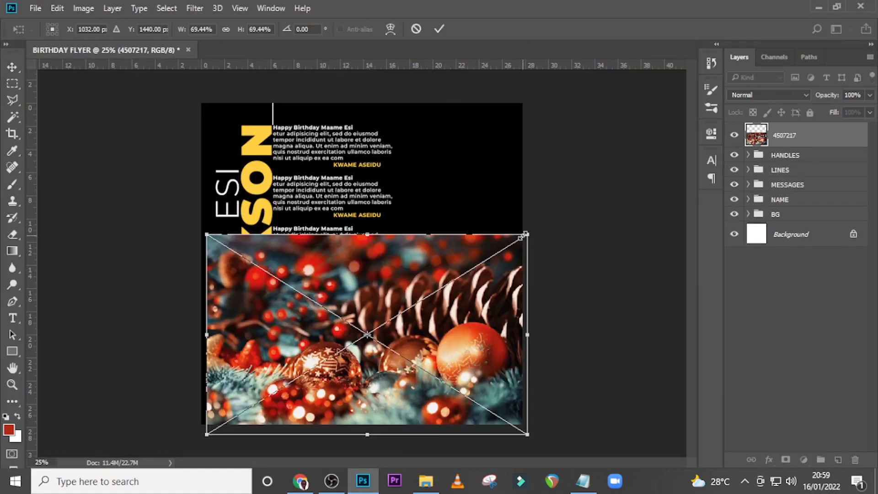
pyautogui.moveTo(521, 236); pyautogui.dragTo(624, 167)
pyautogui.moveTo(526, 286); pyautogui.dragTo(507, 231)
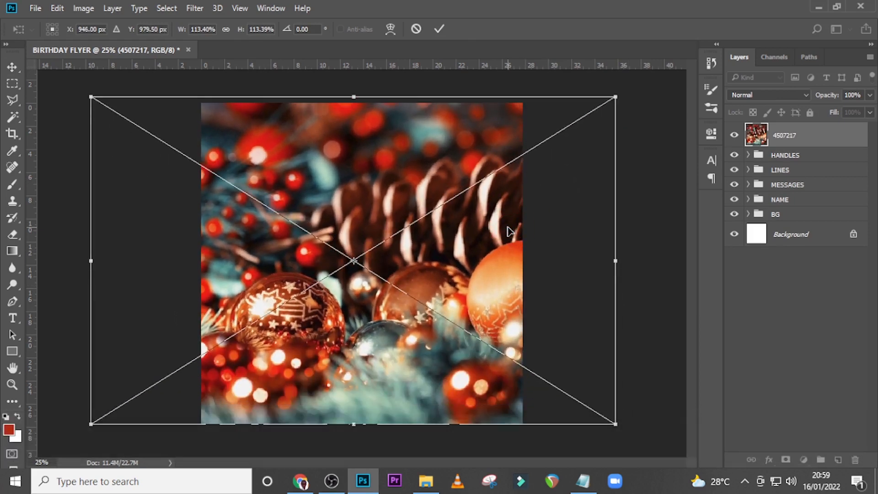
pyautogui.press('Return')
pyautogui.moveTo(807, 140); pyautogui.dragTo(787, 215)
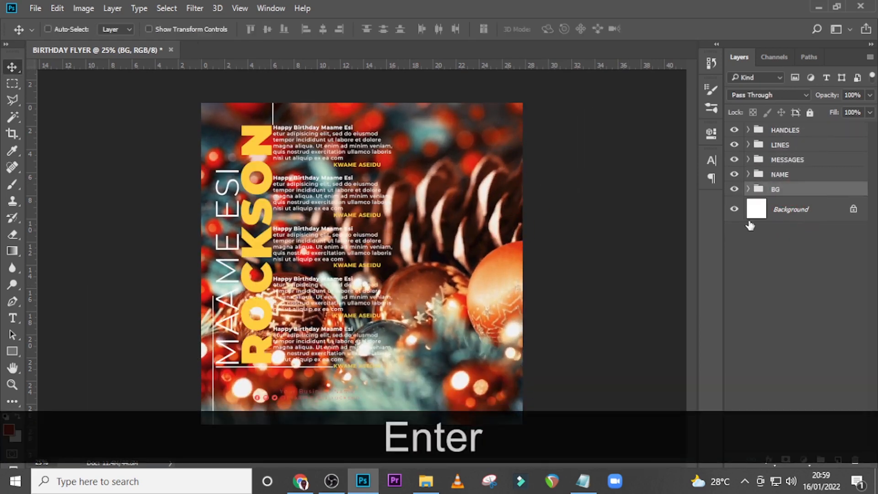
# Apply a Gaussian Blur to the 4507217 image layer inside the BG group
pyautogui.click(749, 190)
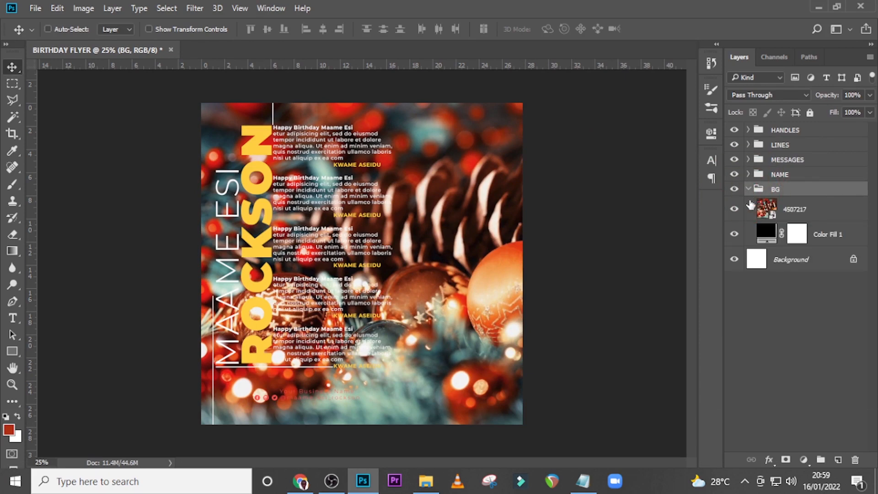
pyautogui.click(806, 214)
pyautogui.hotkey('ctrl', 'b')
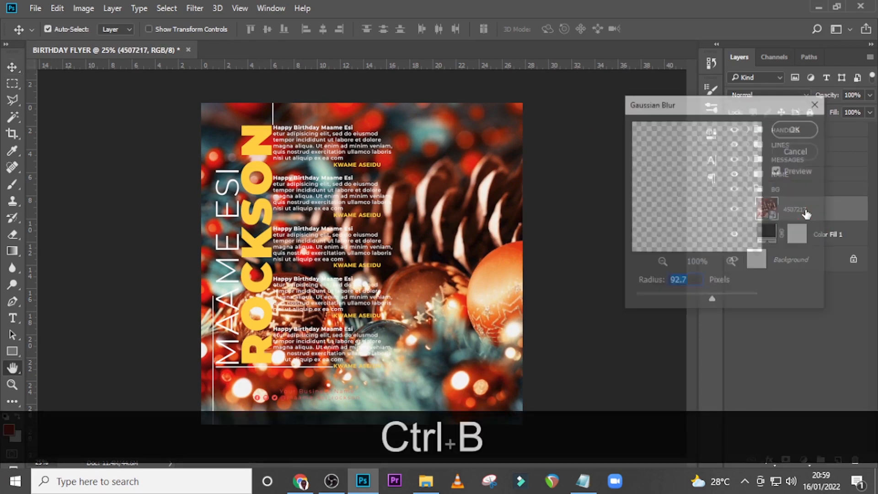
pyautogui.click(790, 155)
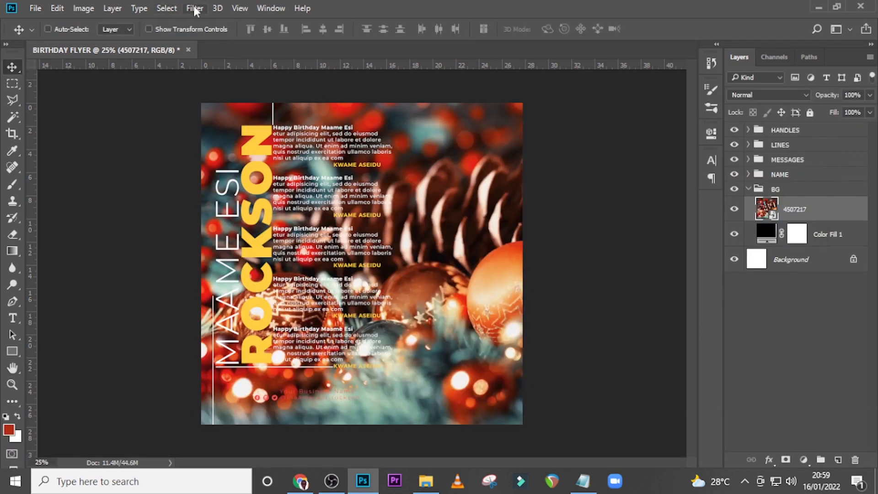
pyautogui.click(194, 9)
pyautogui.moveTo(221, 163)
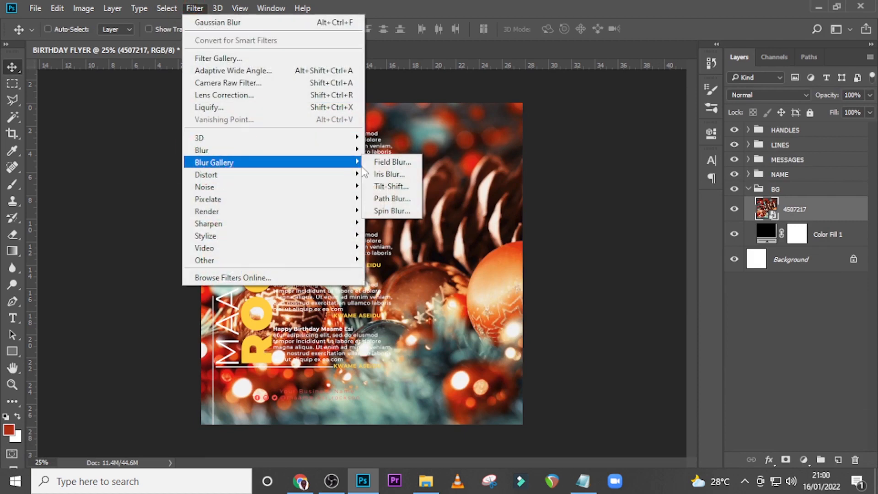
pyautogui.moveTo(259, 150)
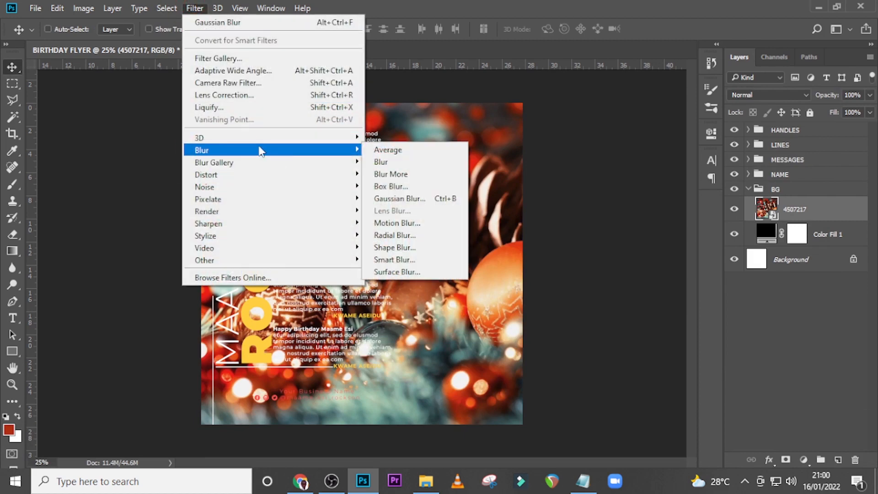
pyautogui.click(388, 199)
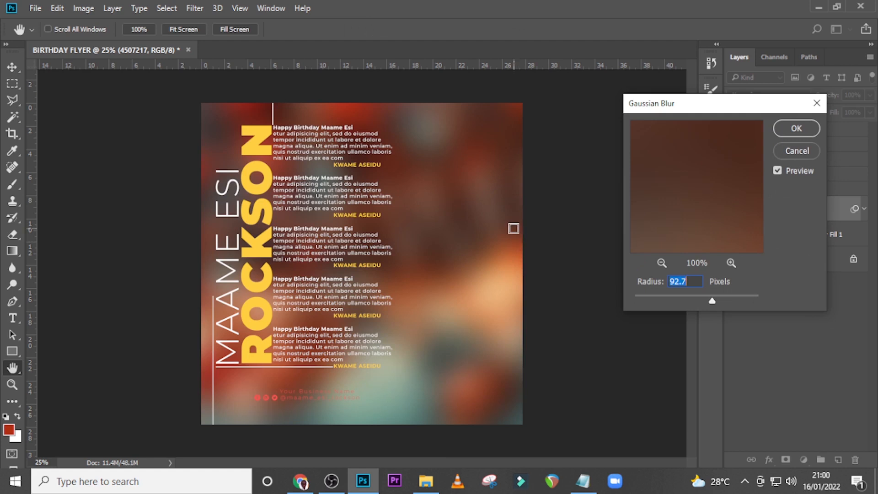
# Set the Gaussian Blur radius on the background photo to 115.8 pixels and apply it
pyautogui.write('115')
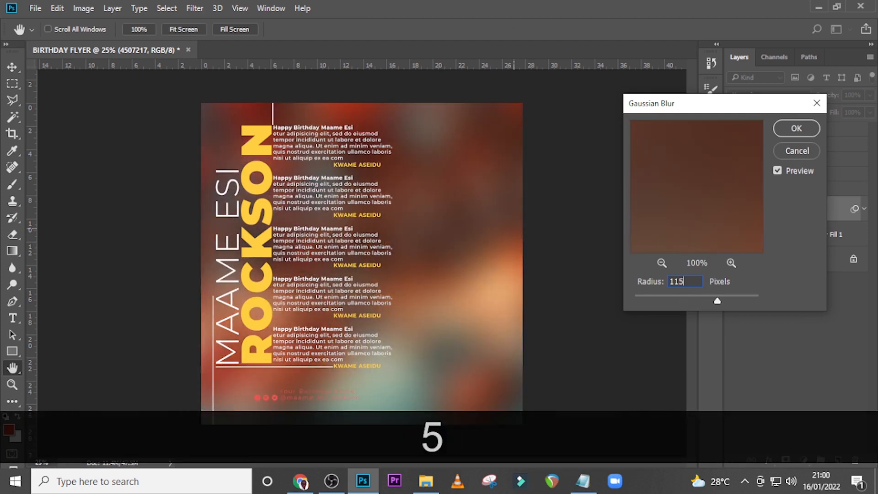
pyautogui.write('.8')
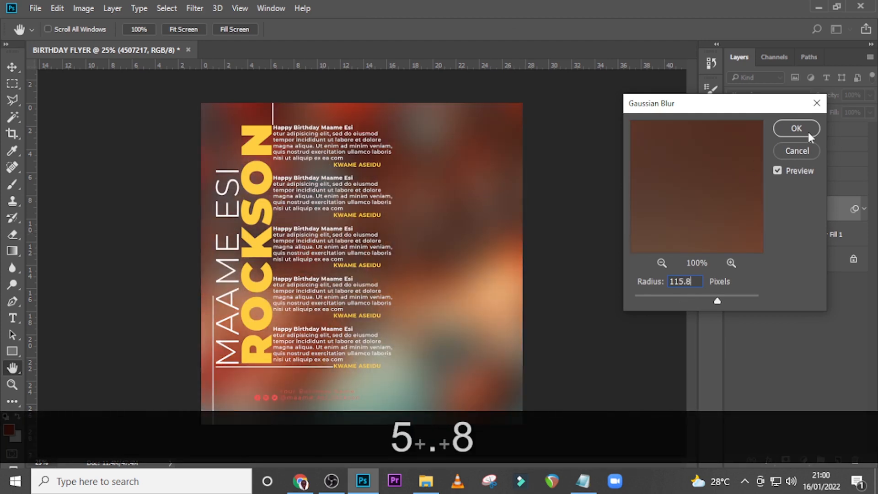
pyautogui.click(795, 128)
# Add a Gradient Map adjustment above the 4507217 layer and set its starting colour stop to #290A59
pyautogui.click(803, 459)
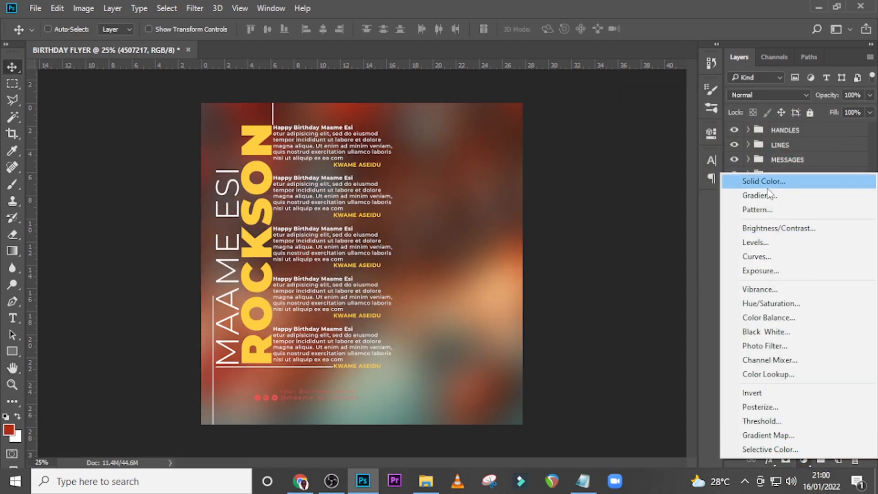
pyautogui.click(769, 435)
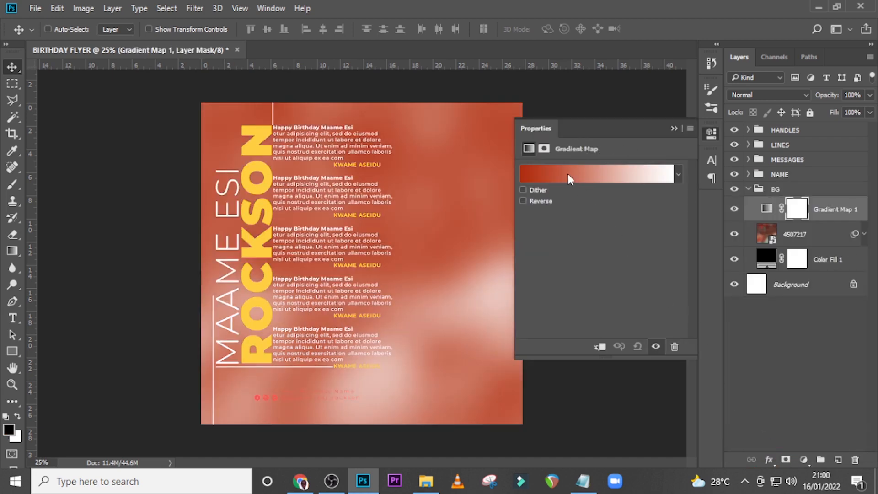
pyautogui.click(567, 173)
pyautogui.doubleClick(574, 332)
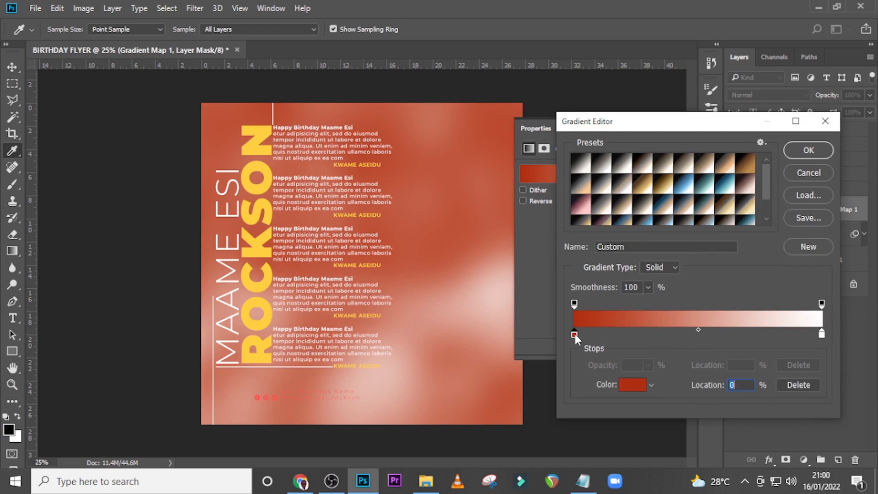
pyautogui.write('2')
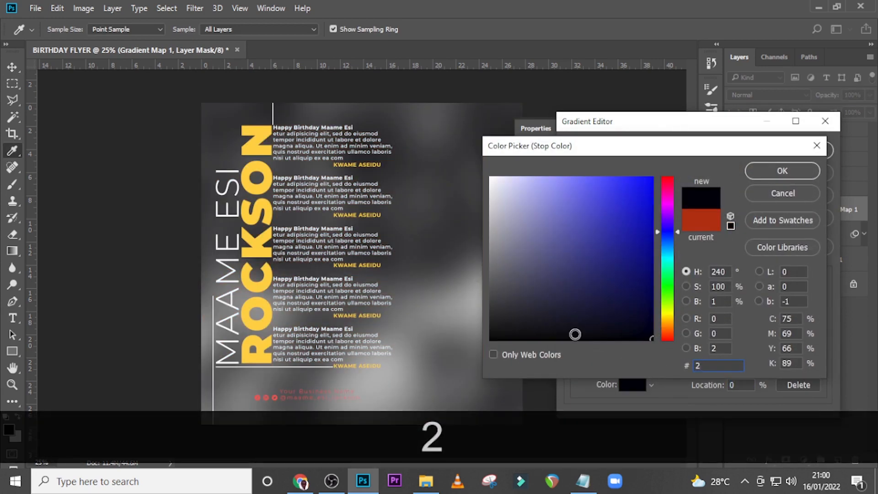
pyautogui.write('90')
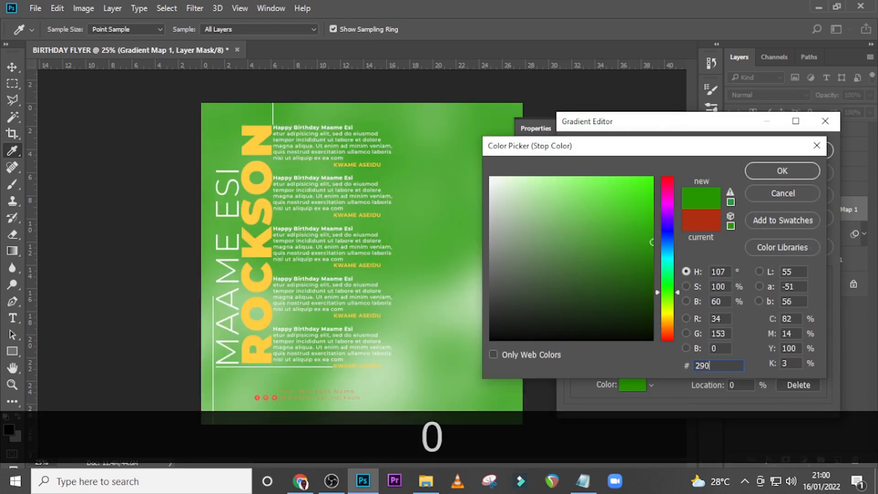
pyautogui.write('A59')
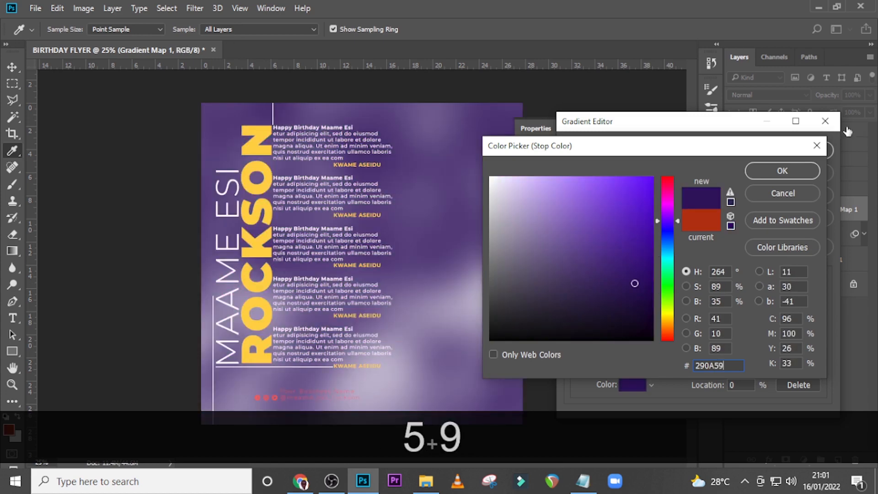
pyautogui.click(773, 172)
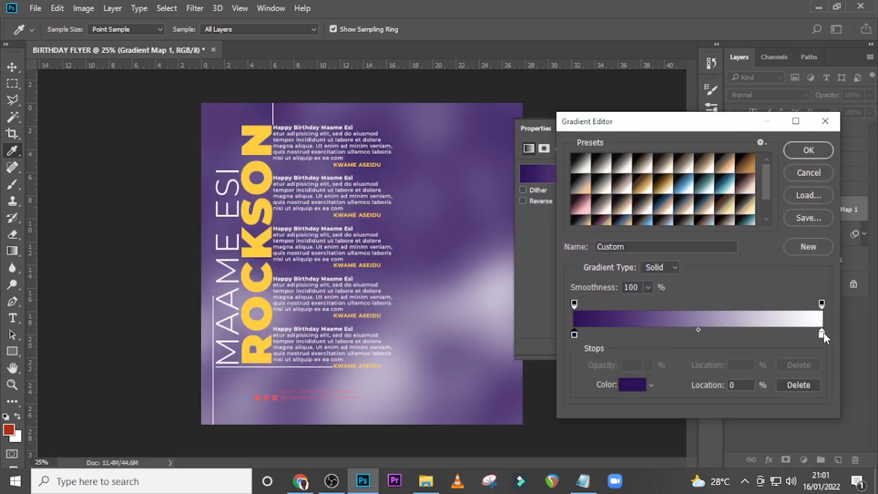
# Set the gradient map's end colour stop to #FF7C00 and apply the gradient
pyautogui.doubleClick(822, 334)
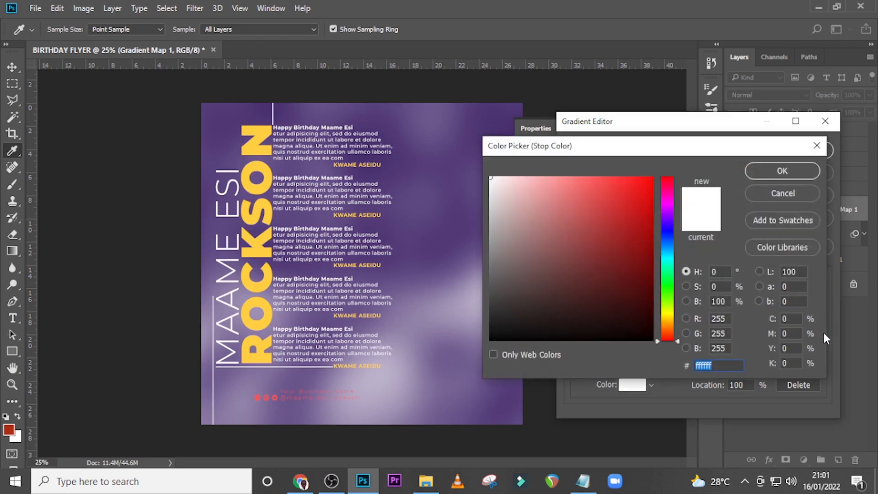
pyautogui.write('FF7C00')
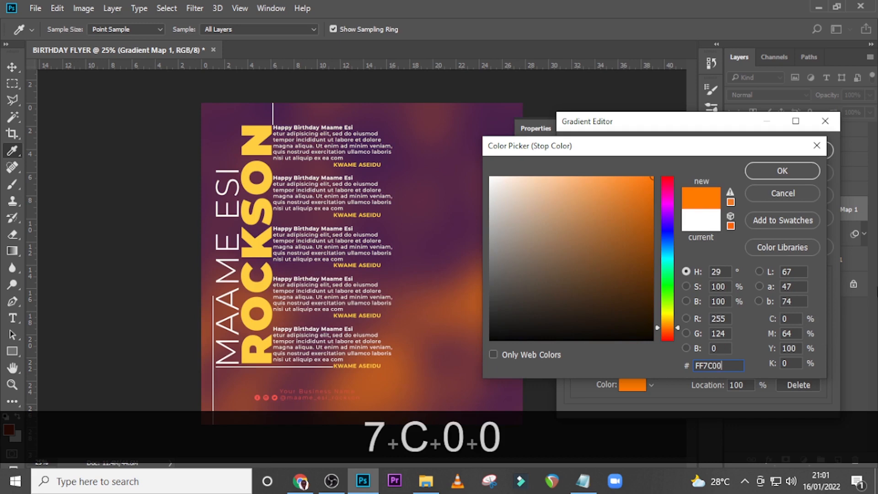
pyautogui.click(774, 171)
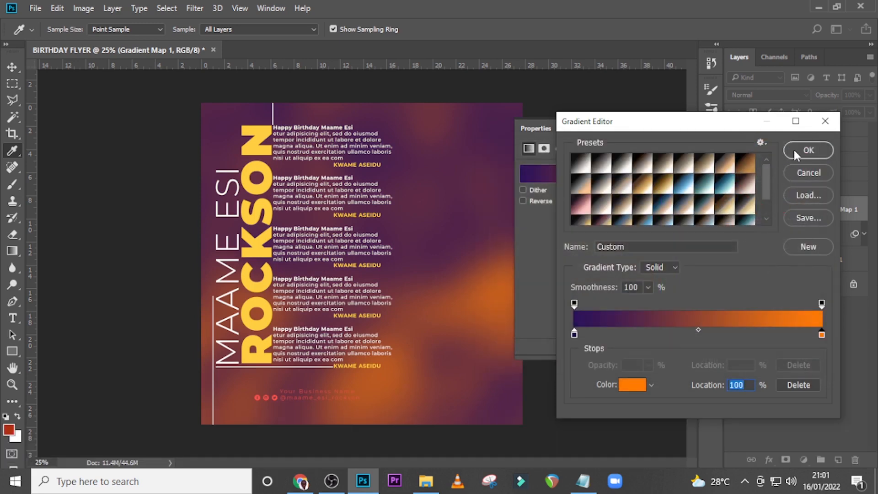
pyautogui.click(794, 149)
# Change the gradient map layer's blend mode to Multiply and collapse the BG group
pyautogui.click(760, 95)
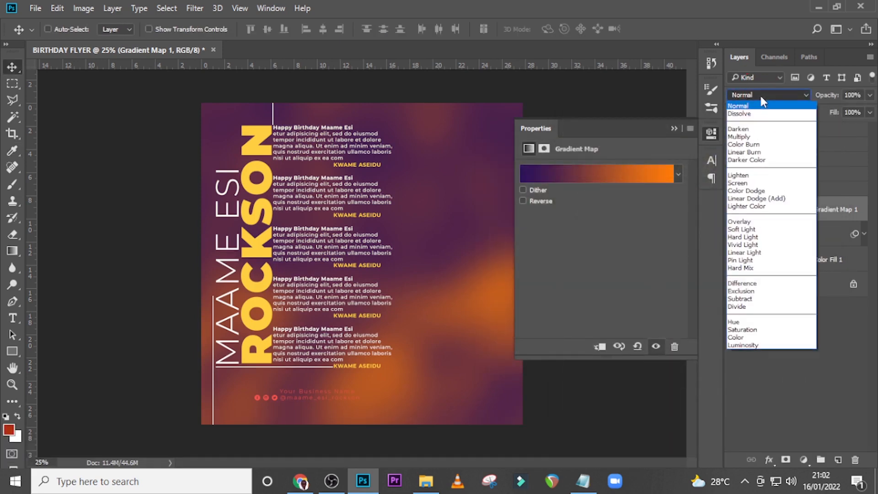
pyautogui.click(753, 136)
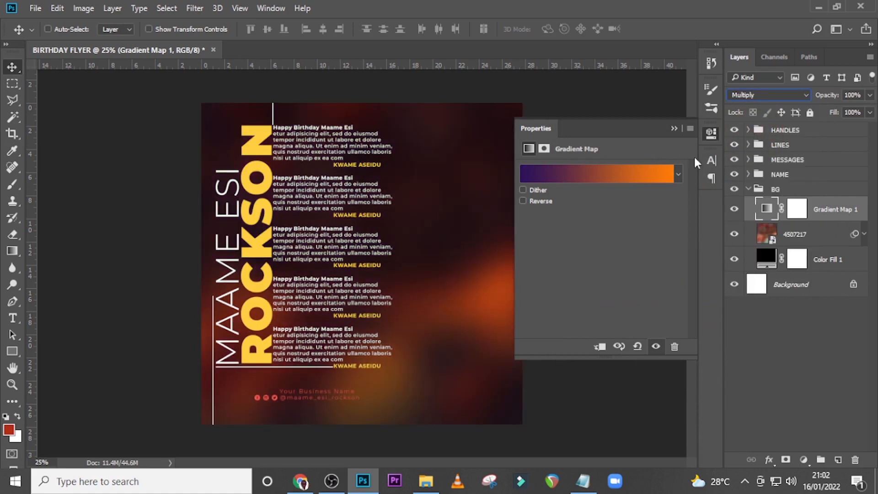
pyautogui.click(674, 129)
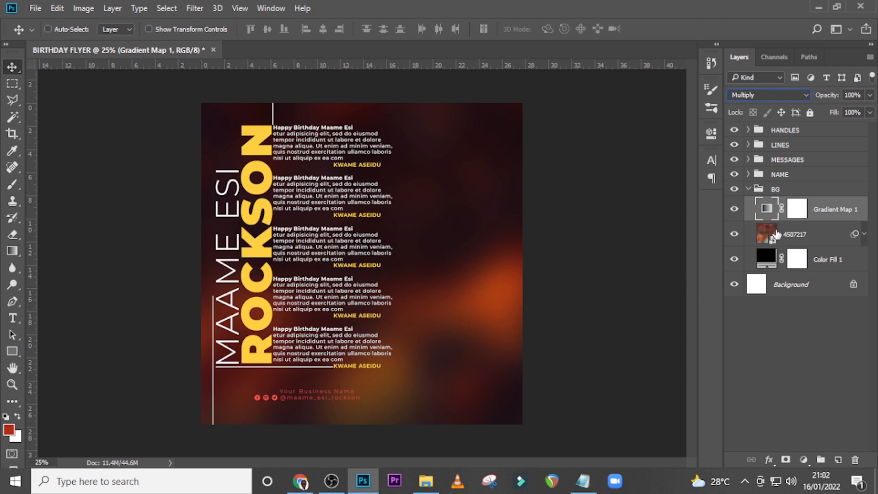
pyautogui.click(747, 190)
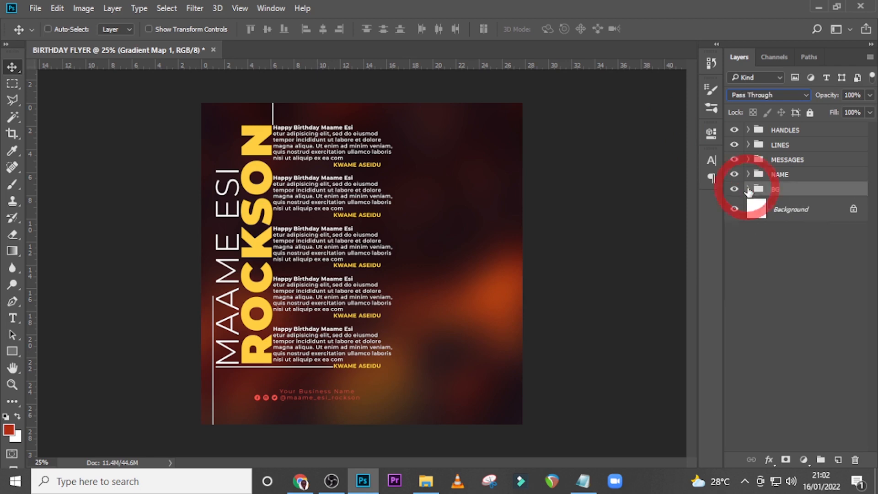
# Place the black-women-4957032 image above the HANDLES group and scale it to about 128%
pyautogui.click(787, 133)
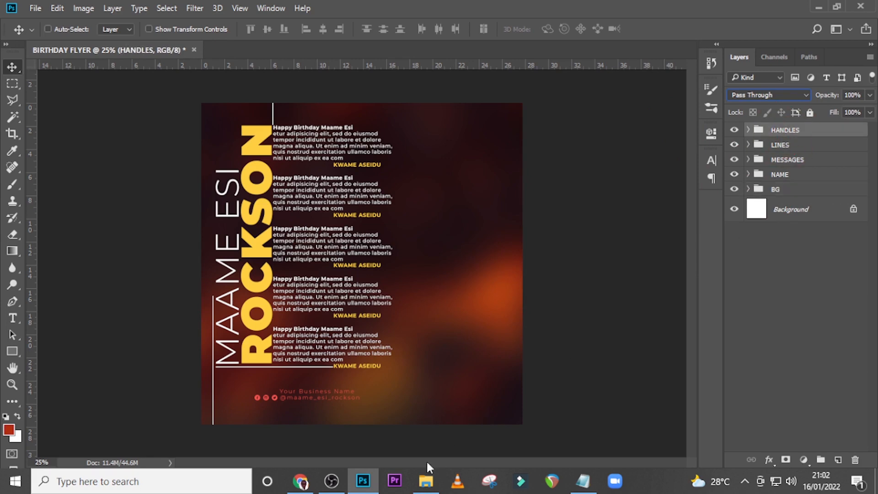
pyautogui.click(425, 480)
pyautogui.moveTo(412, 155); pyautogui.dragTo(480, 309)
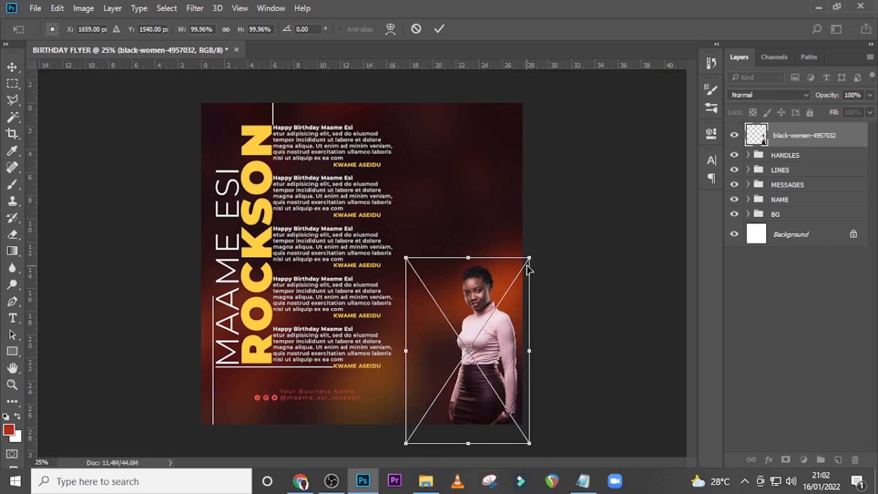
pyautogui.press('shift')
pyautogui.moveTo(530, 259); pyautogui.dragTo(564, 204)
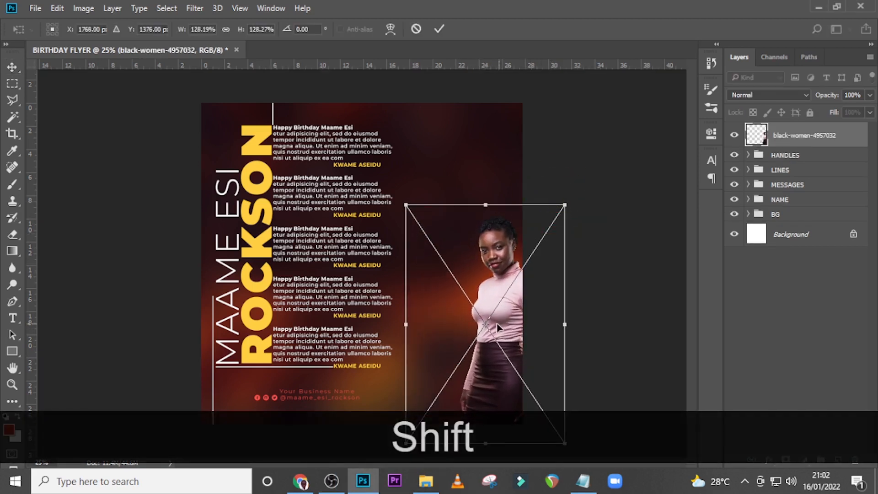
# Move the woman's image left until it stands just beside the greeting messages, and commit the placement
pyautogui.moveTo(497, 327); pyautogui.dragTo(429, 324)
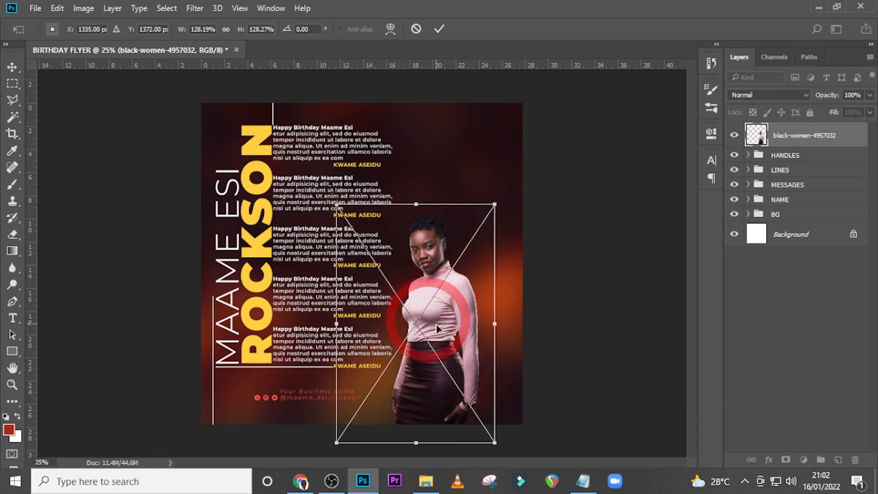
pyautogui.hotkey('shift', 'Left')
pyautogui.hotkey('shift', 'Left')
pyautogui.hotkey('shift', 'Left')
pyautogui.hotkey('shift', 'Left')
pyautogui.hotkey('shift', 'Left')
pyautogui.hotkey('shift', 'Left')
pyautogui.hotkey('shift', 'Left')
pyautogui.hotkey('shift', 'Left')
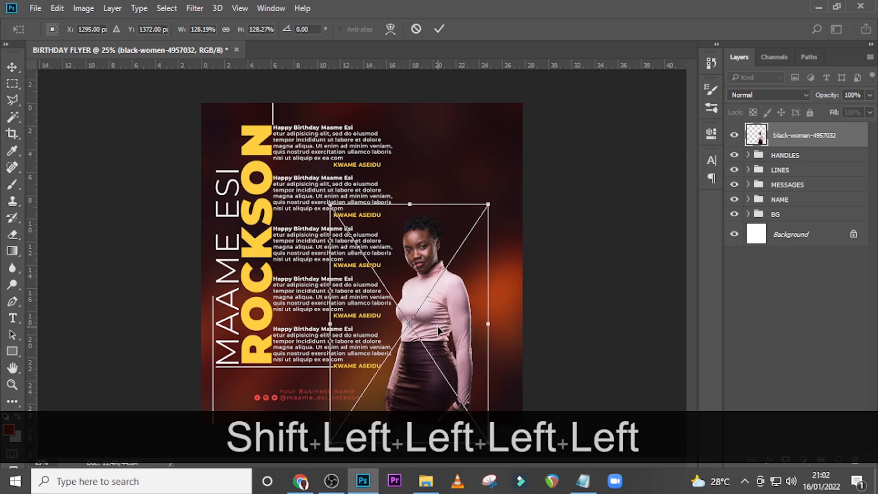
pyautogui.press('Return')
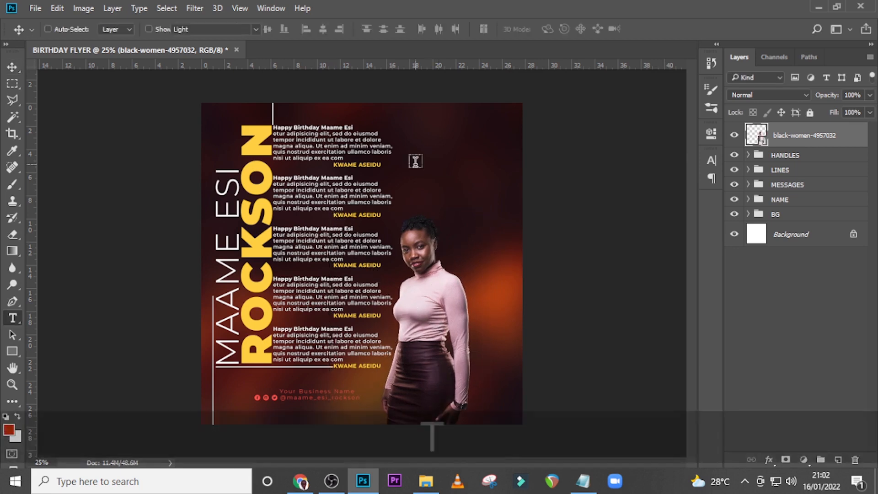
# Add a text layer above the woman's head with "jan" and "uary" on two lines, copied from the Notepad notes
pyautogui.press('t')
pyautogui.click(465, 205)
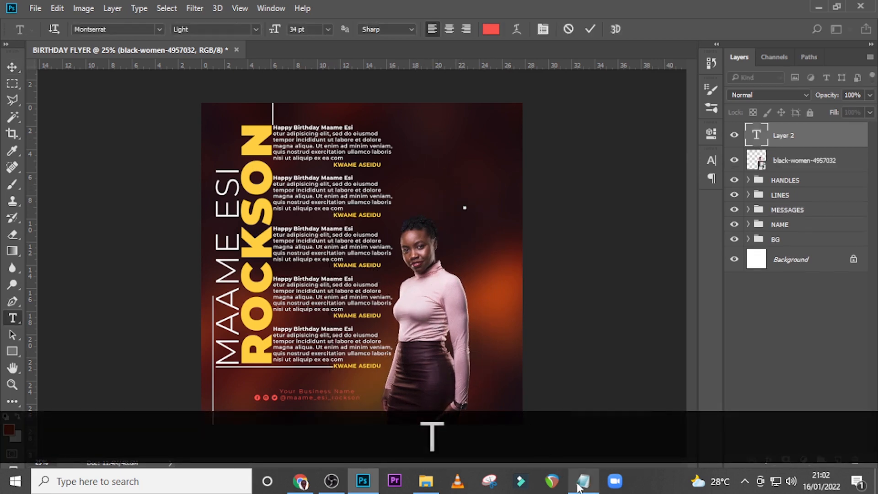
pyautogui.moveTo(582, 480)
pyautogui.click(579, 418)
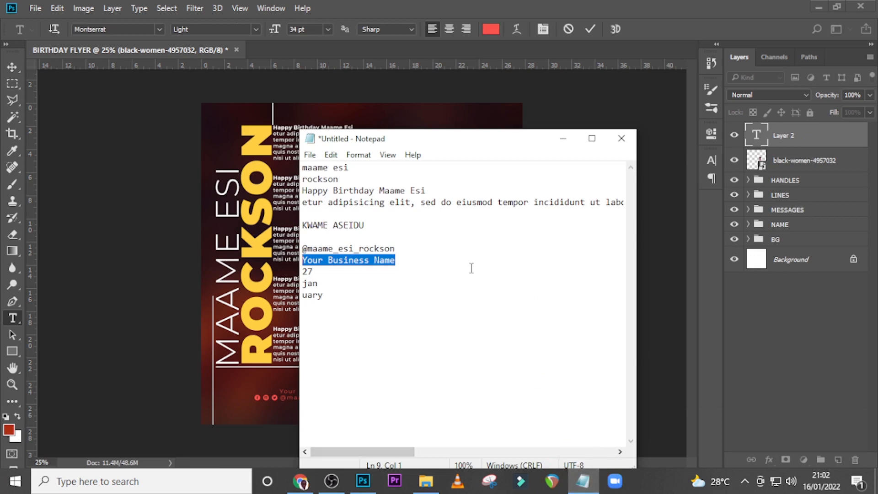
pyautogui.click(337, 299)
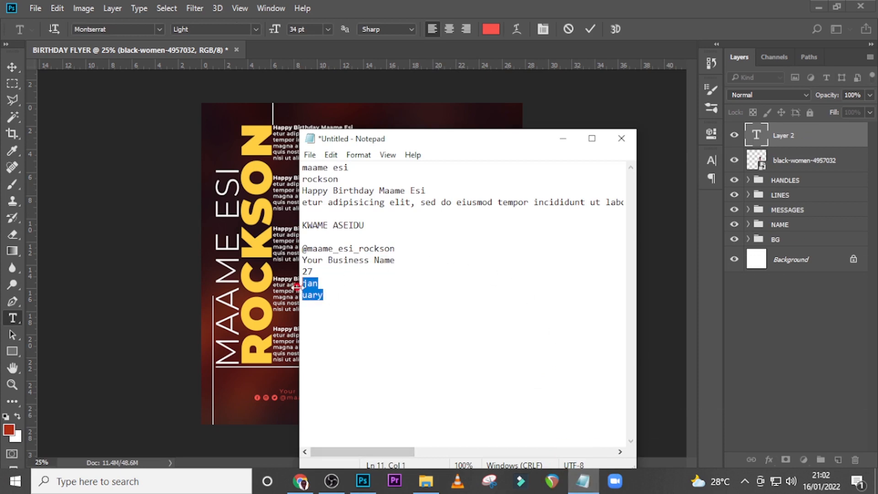
pyautogui.hotkey('ctrl', 'c')
pyautogui.click(563, 138)
pyautogui.hotkey('ctrl', 'v')
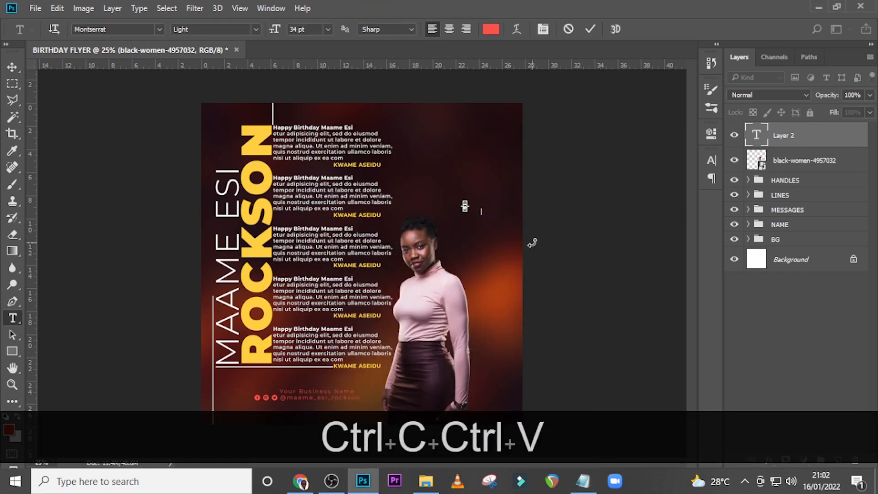
pyautogui.click(767, 134)
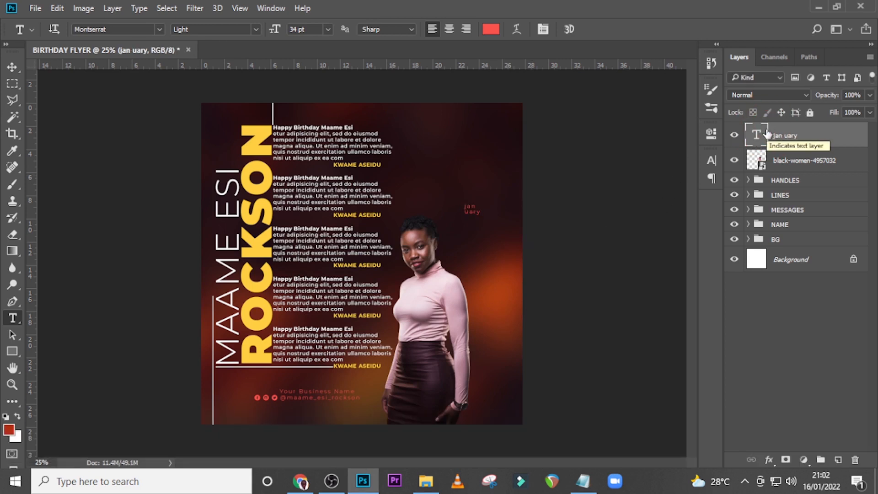
# Set the "jan uary" text to Montserrat Bold at 66 pt
pyautogui.click(711, 160)
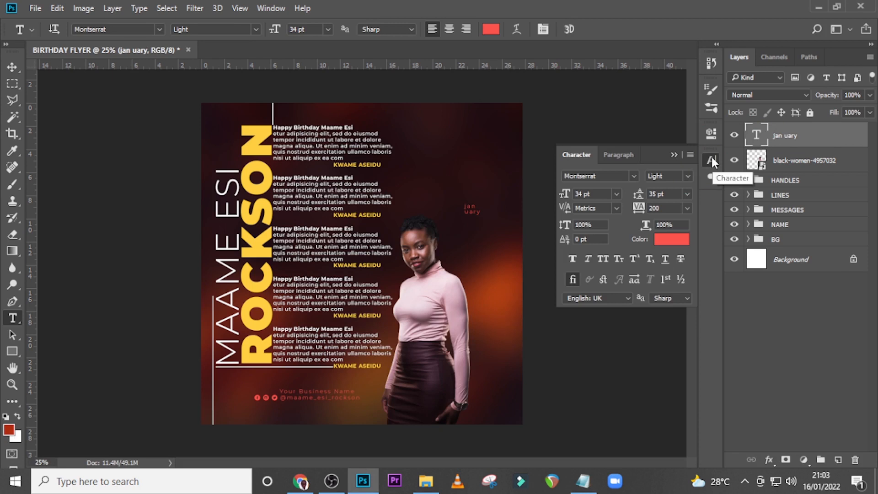
pyautogui.click(685, 177)
pyautogui.click(669, 312)
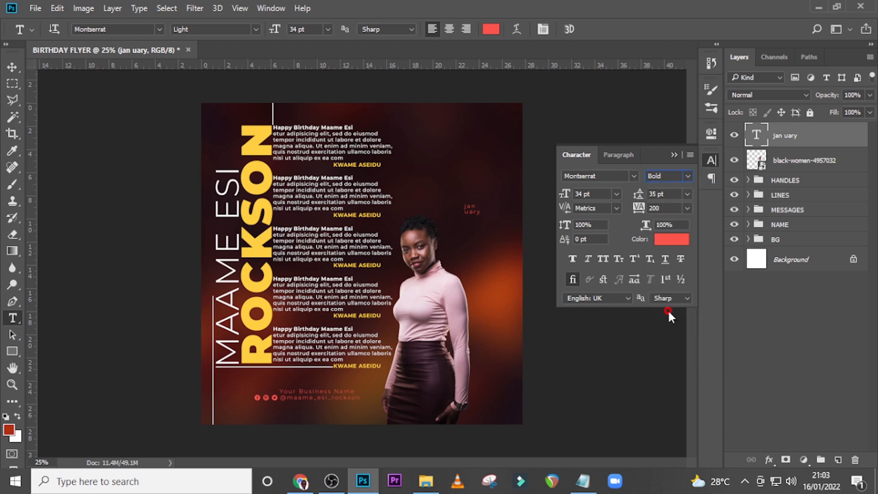
pyautogui.moveTo(584, 194); pyautogui.dragTo(532, 190)
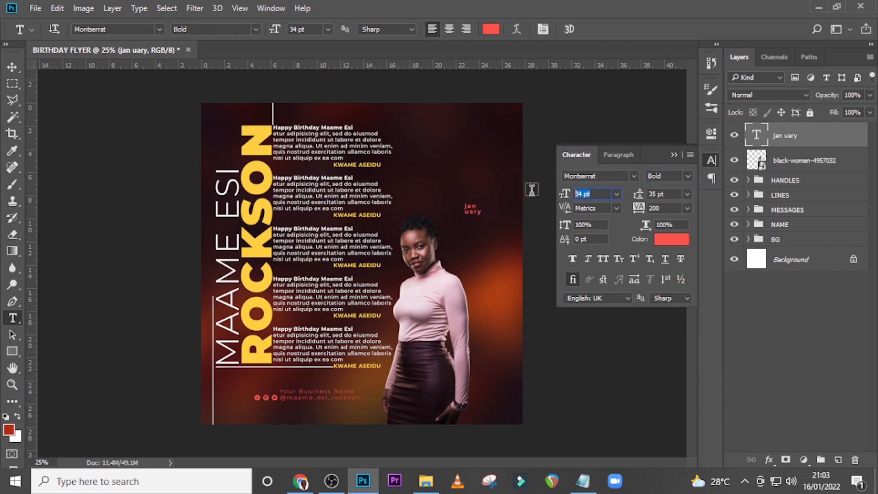
pyautogui.write('66')
pyautogui.press('Return')
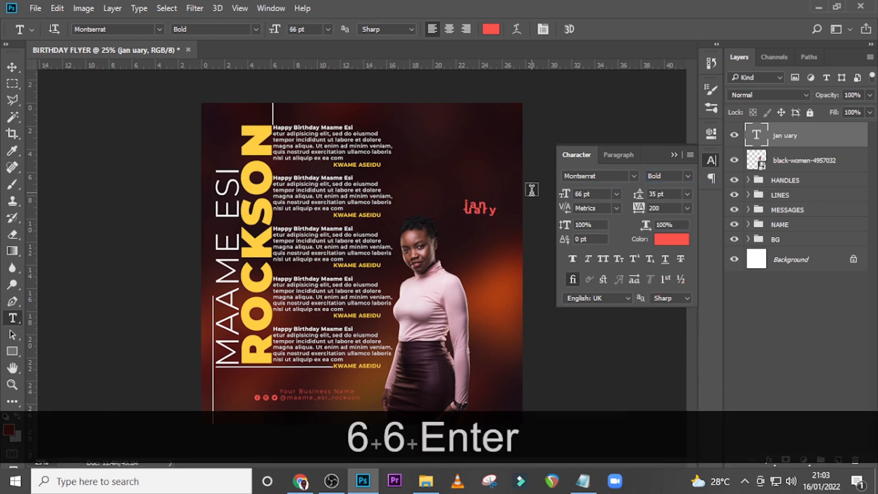
# Set the leading of the "jan uary" text to 54.35 pt
pyautogui.click(711, 134)
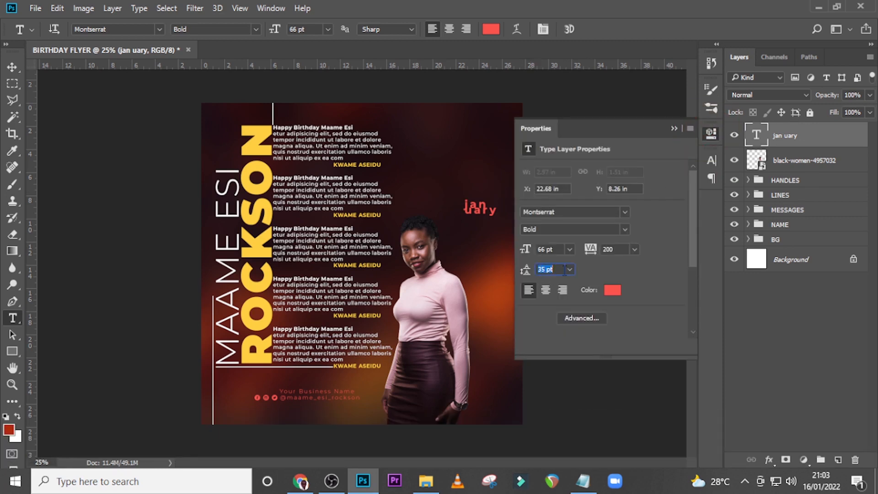
pyautogui.write('5')
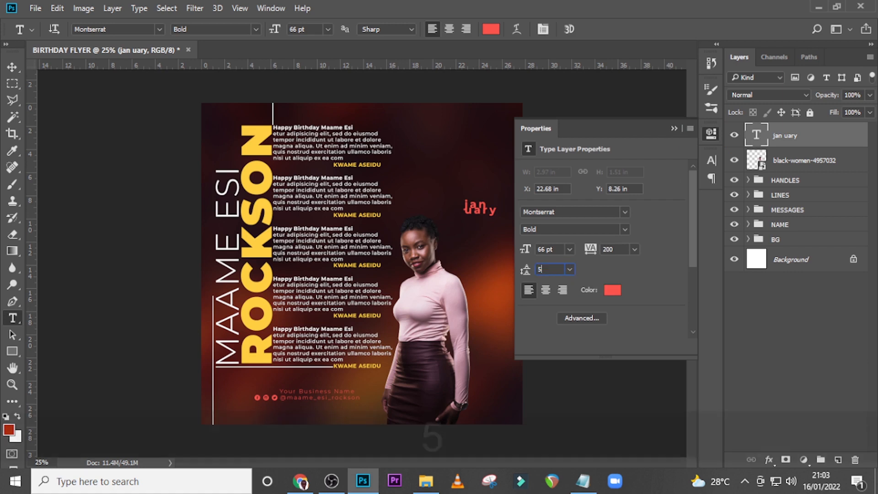
pyautogui.write('4.')
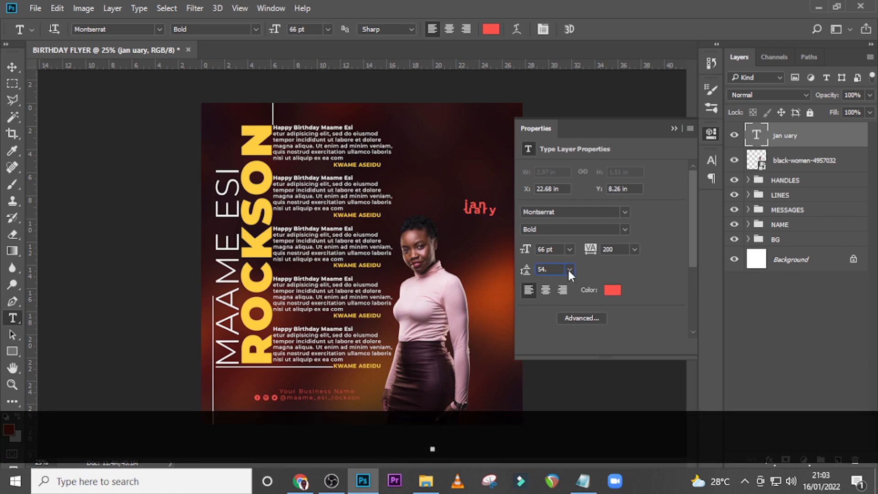
pyautogui.write('35')
pyautogui.press('Return')
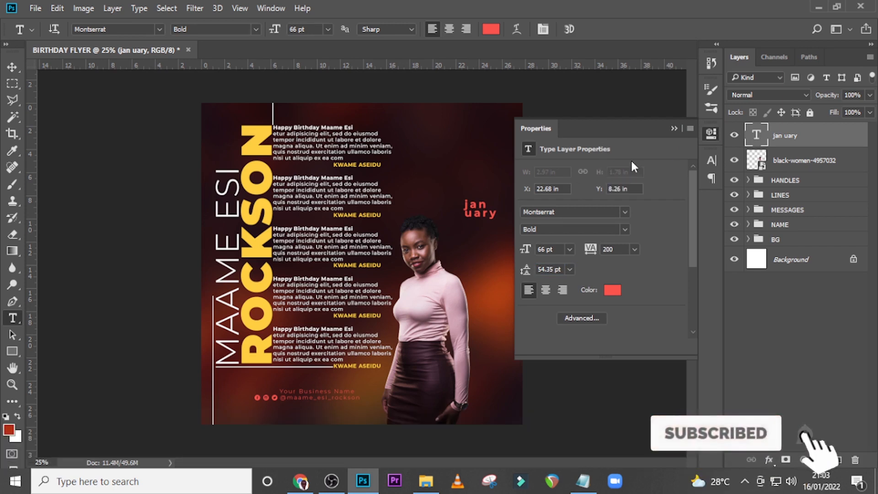
# Set the "jan uary" text in all caps and its tracking to 0
pyautogui.click(711, 160)
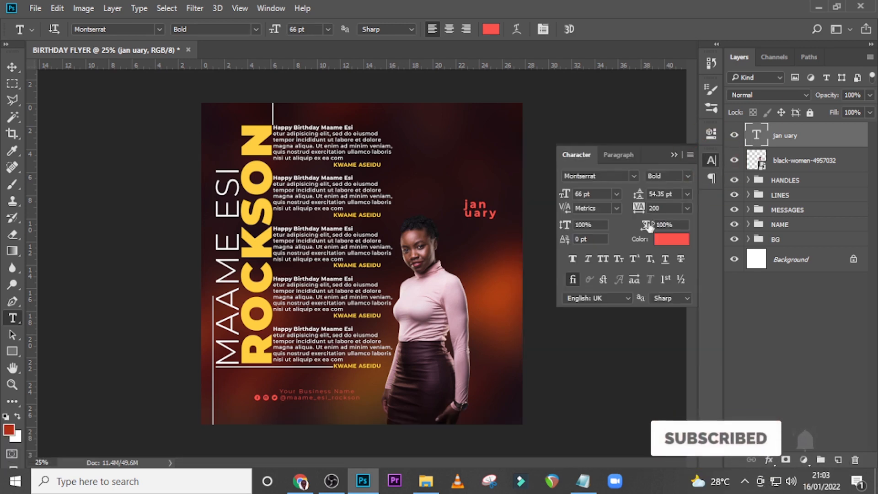
pyautogui.click(603, 259)
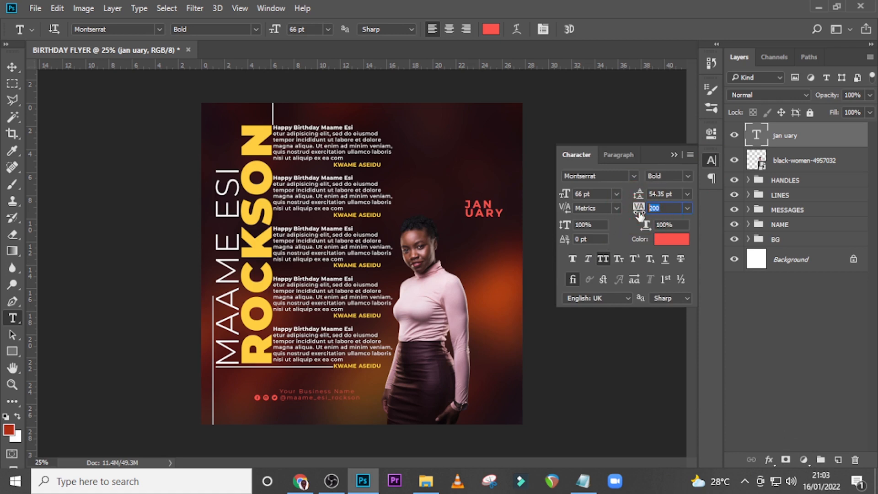
pyautogui.write('0')
pyautogui.press('Return')
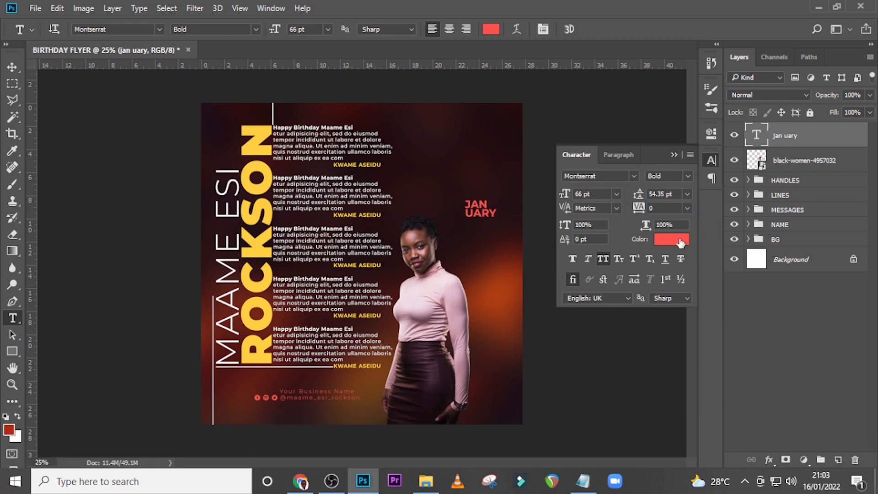
# Change the colour of the "jan uary" text to black, 000000
pyautogui.click(678, 238)
pyautogui.click(463, 360)
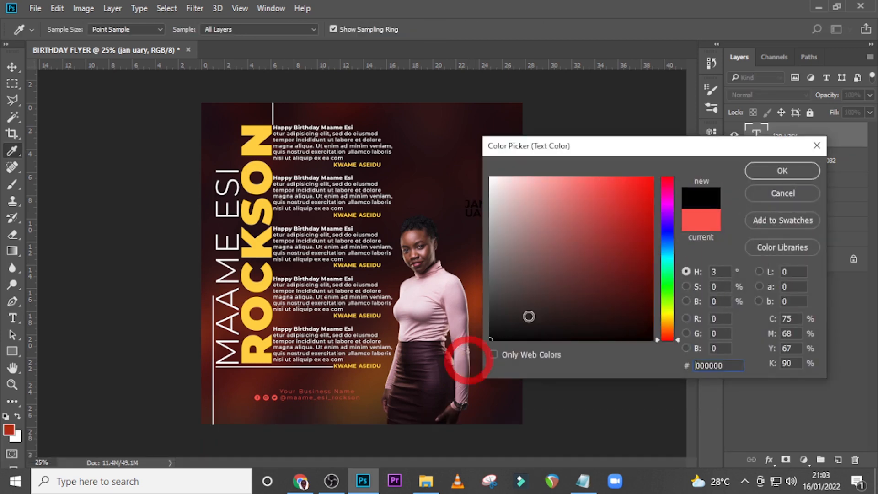
pyautogui.click(759, 171)
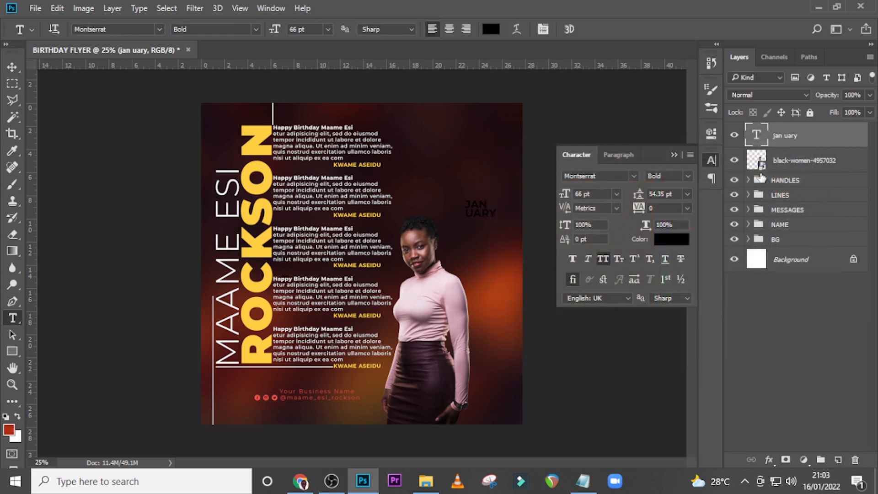
pyautogui.click(674, 155)
# Draw a circle about 288 px in diameter around the "jan uary" text with the Ellipse tool
pyautogui.click(13, 351)
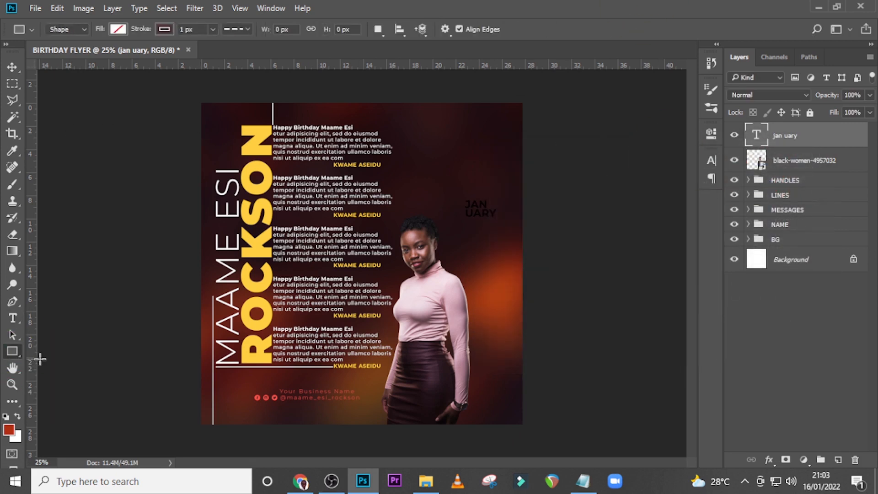
pyautogui.rightClick(19, 353)
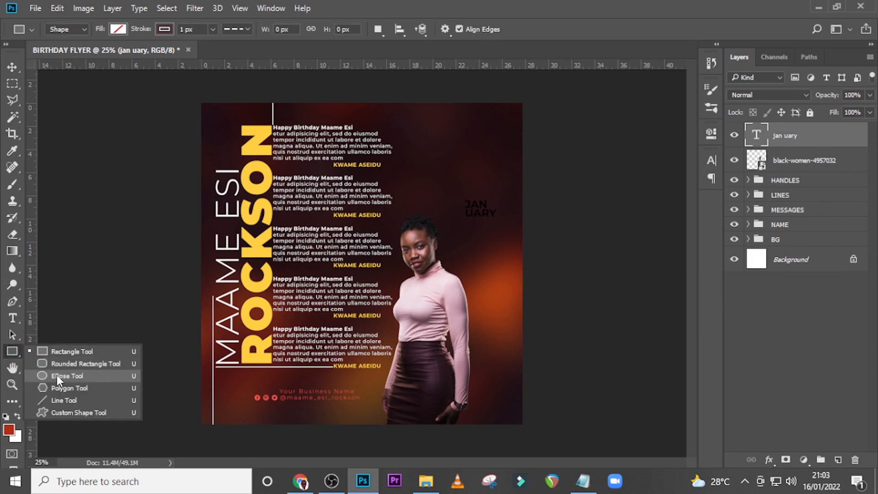
pyautogui.click(57, 375)
pyautogui.moveTo(460, 192); pyautogui.dragTo(506, 263)
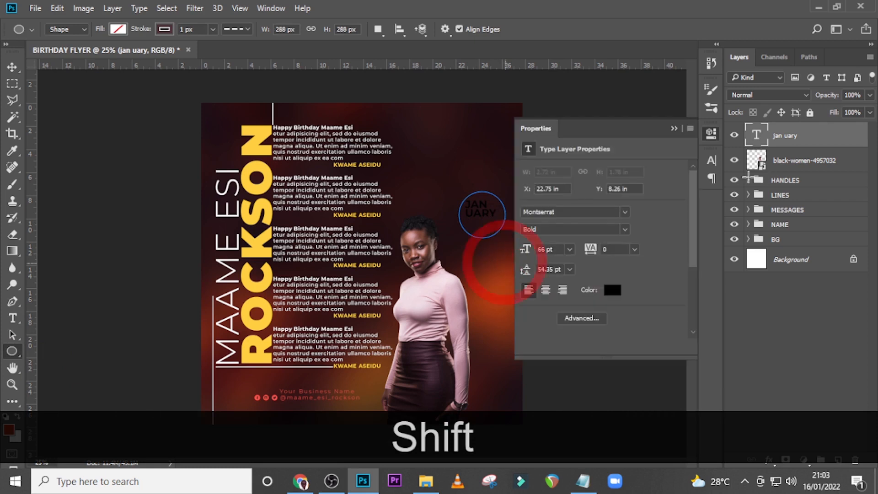
pyautogui.click(672, 129)
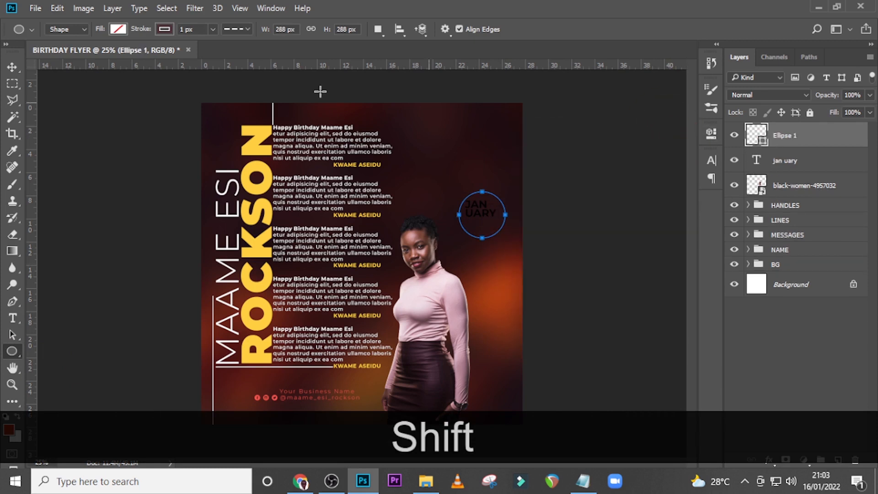
# Remove the circle's stroke and fill it with white
pyautogui.click(164, 29)
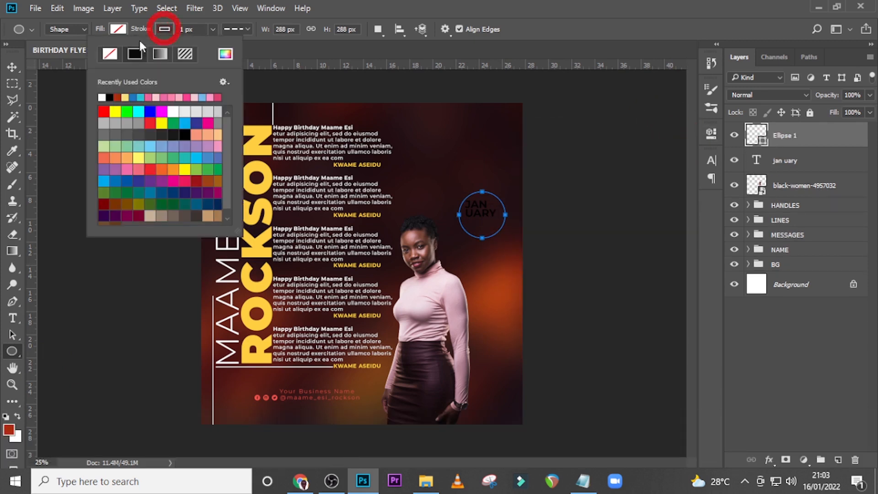
pyautogui.click(118, 29)
pyautogui.click(55, 97)
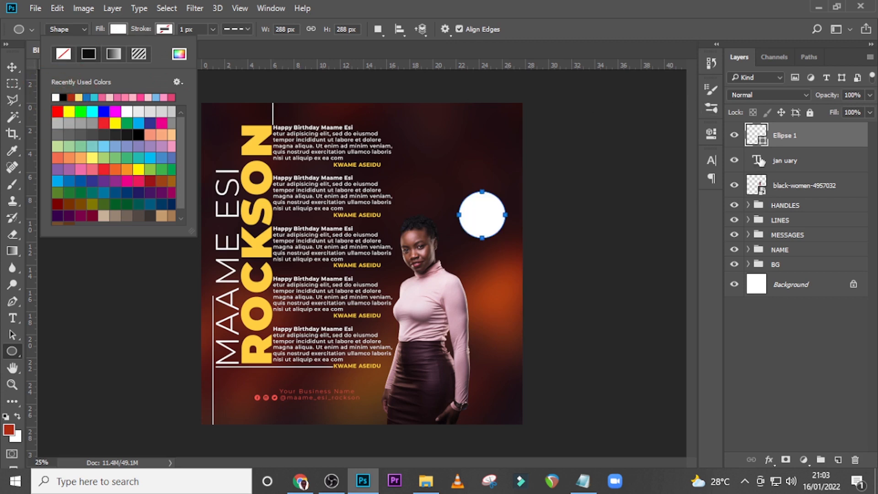
# Place the circle's layer directly beneath the "jan uary" text layer
pyautogui.click(835, 145)
pyautogui.click(827, 162)
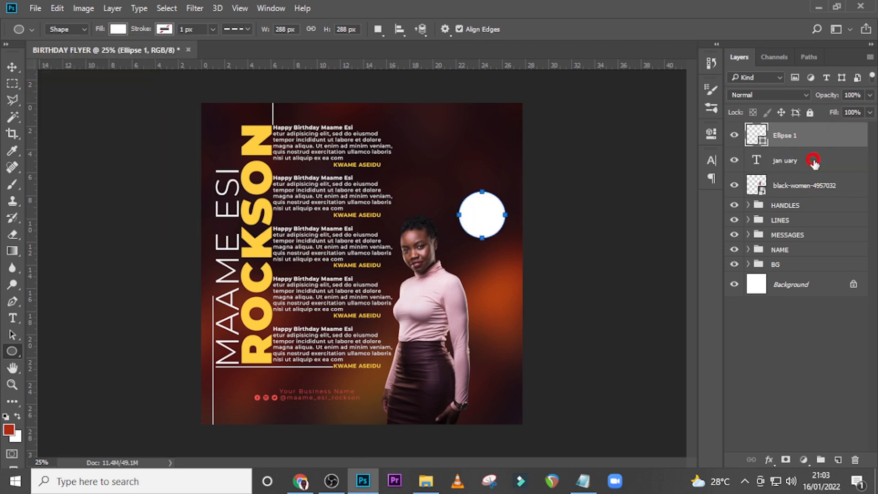
pyautogui.moveTo(784, 142); pyautogui.dragTo(782, 172)
# Nudge the "jan uary" text down and slightly right within the lower part of the white circle
pyautogui.click(781, 144)
pyautogui.press('v')
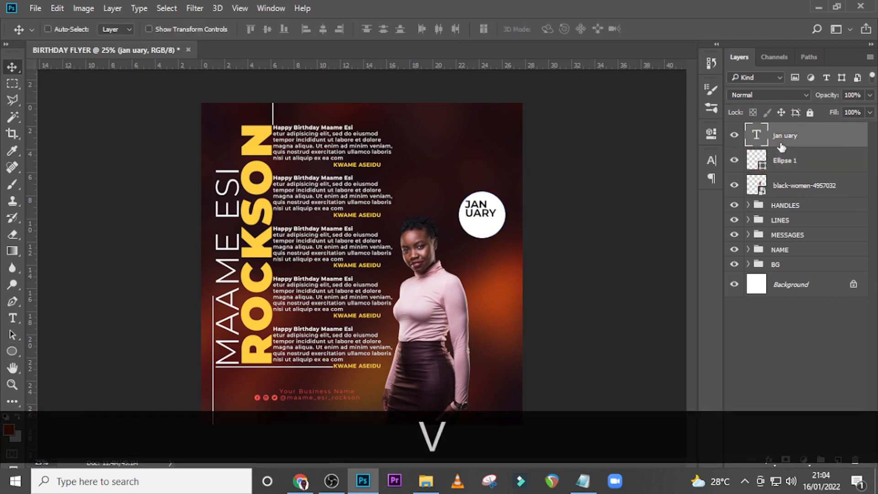
pyautogui.hotkey('shift', 'Down')
pyautogui.hotkey('shift', 'Down')
pyautogui.hotkey('shift', 'Down')
pyautogui.hotkey('shift', 'Down')
pyautogui.hotkey('shift', 'Down')
pyautogui.hotkey('shift', 'Right')
pyautogui.hotkey('shift', 'Right')
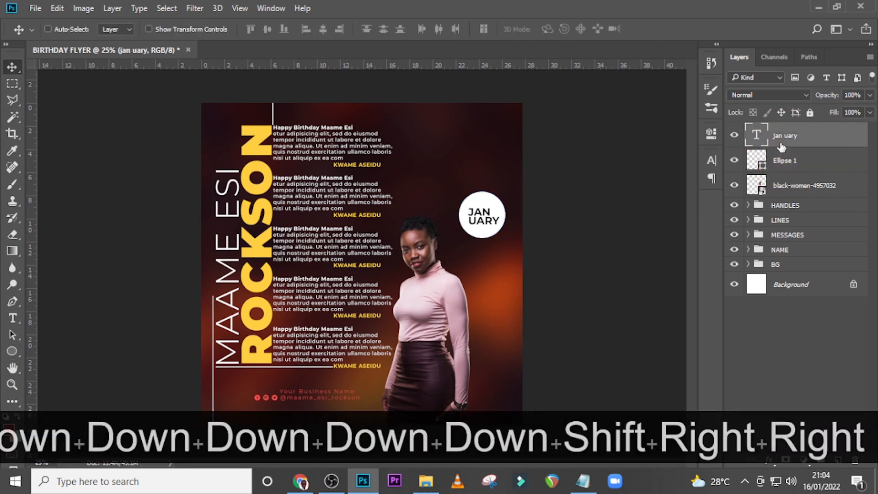
pyautogui.hotkey('shift', 'Down')
pyautogui.hotkey('shift', 'Down')
pyautogui.hotkey('shift', 'Down')
pyautogui.hotkey('shift', 'Down')
# Centre-align the "jan uary" text and shift it right until it is horizontally centred in the circle
pyautogui.click(711, 160)
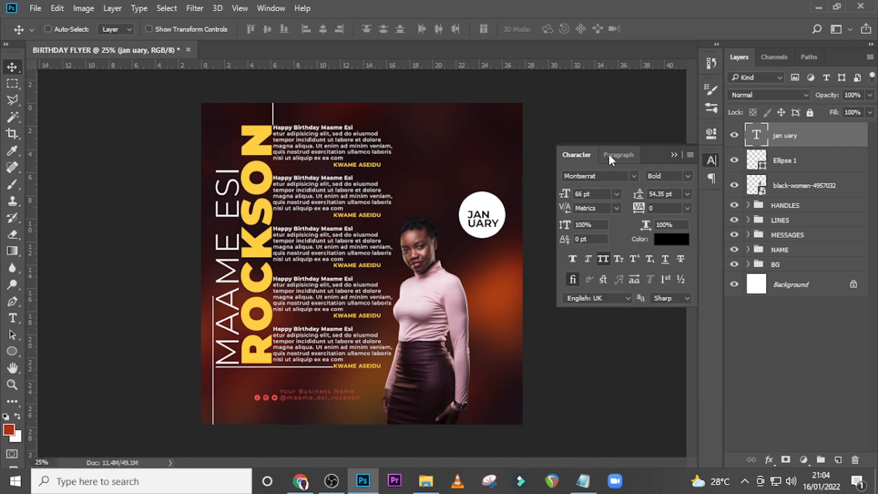
pyautogui.click(618, 154)
pyautogui.click(590, 178)
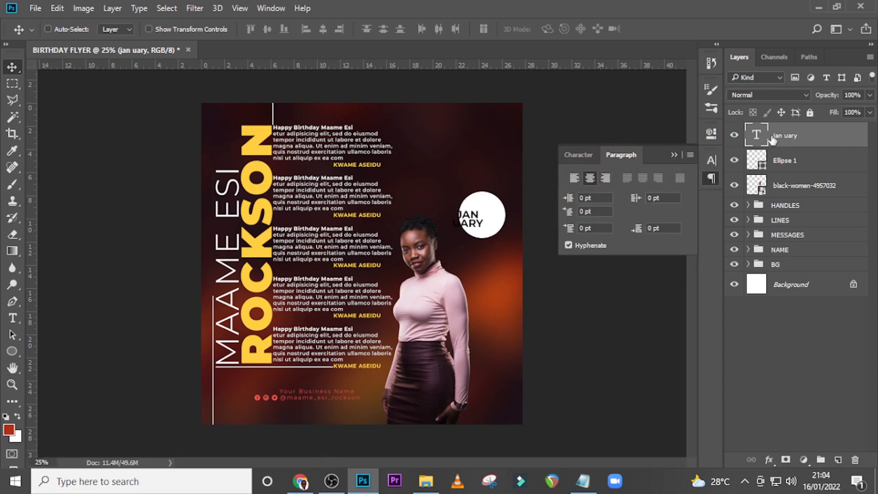
pyautogui.hotkey('shift', 'Right')
pyautogui.hotkey('shift', 'Right')
pyautogui.hotkey('shift', 'Right')
pyautogui.hotkey('shift', 'Right')
pyautogui.hotkey('shift', 'Right')
pyautogui.hotkey('shift', 'Right')
pyautogui.hotkey('shift', 'Right')
pyautogui.hotkey('shift', 'Right')
pyautogui.hotkey('shift', 'Right')
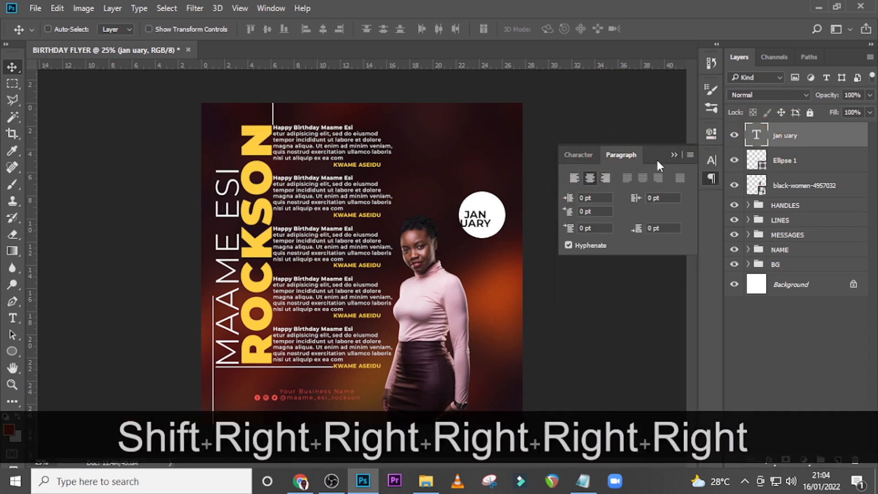
pyautogui.hotkey('shift', 'Right')
pyautogui.hotkey('shift', 'Right')
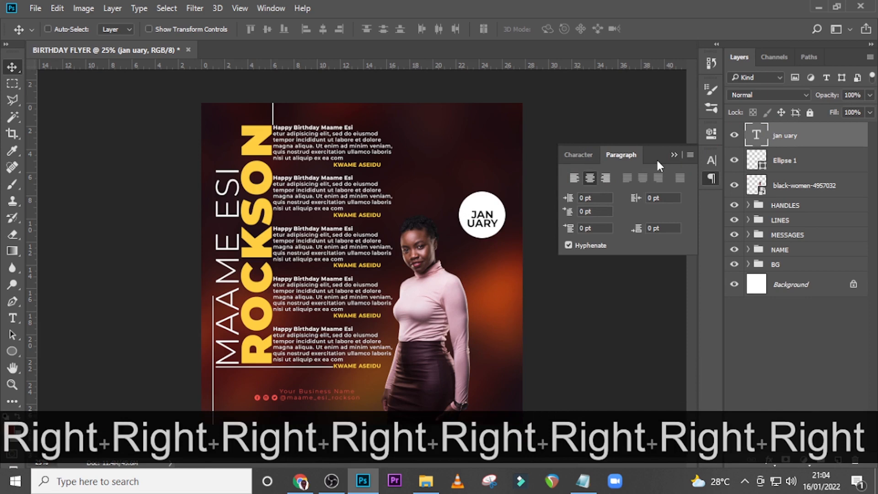
# Duplicate the "jan uary" text, move the copy just above it, and replace its text with the day number of the birth date
pyautogui.hotkey('ctrl', 'j')
pyautogui.hotkey('shift', 'Up')
pyautogui.hotkey('shift', 'Up')
pyautogui.hotkey('shift', 'Up')
pyautogui.hotkey('shift', 'Up')
pyautogui.hotkey('shift', 'Up')
pyautogui.hotkey('shift', 'Up')
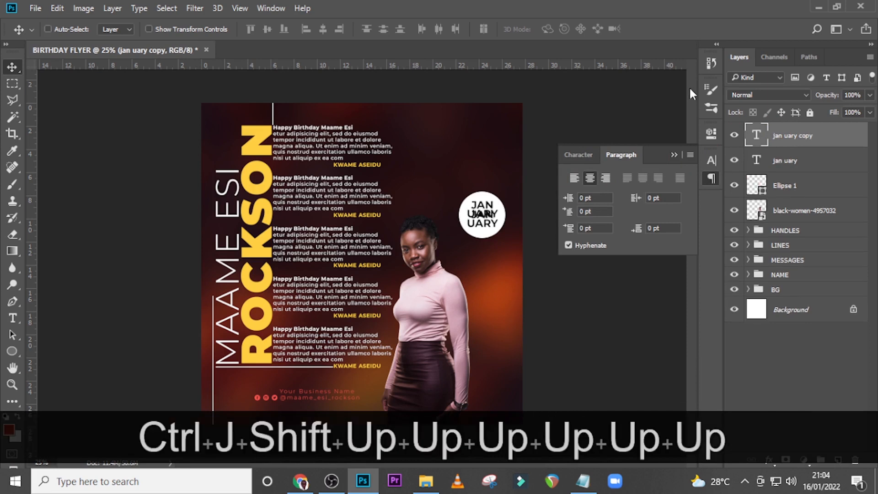
pyautogui.doubleClick(757, 134)
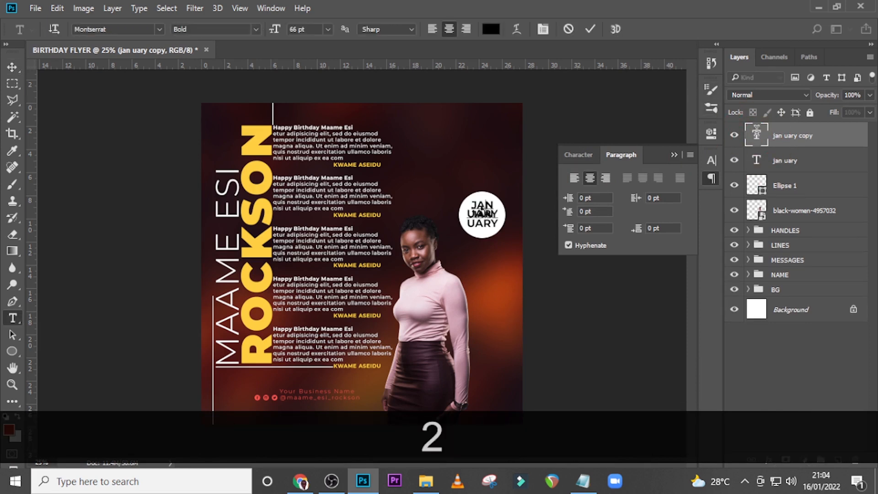
pyautogui.write('27')
pyautogui.hotkey('ctrl', 'Return')
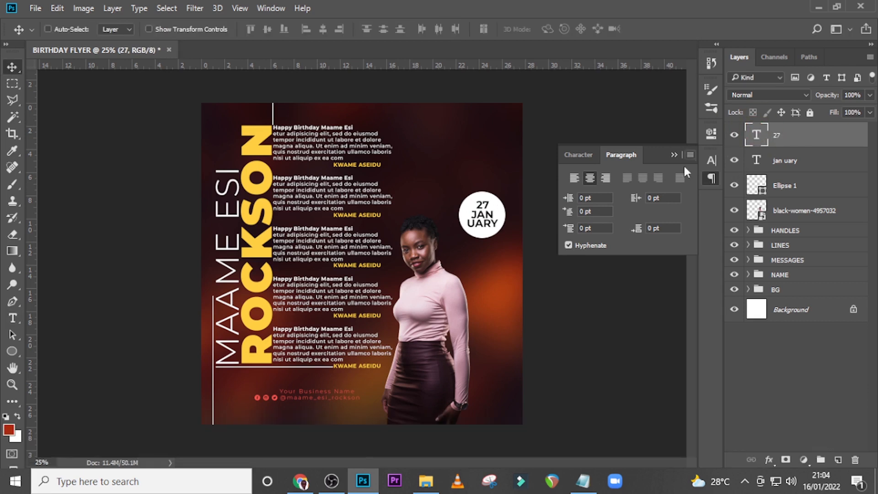
# Set the font size of the day number to 79 pt
pyautogui.click(577, 156)
pyautogui.moveTo(590, 194); pyautogui.dragTo(551, 192)
pyautogui.write('79')
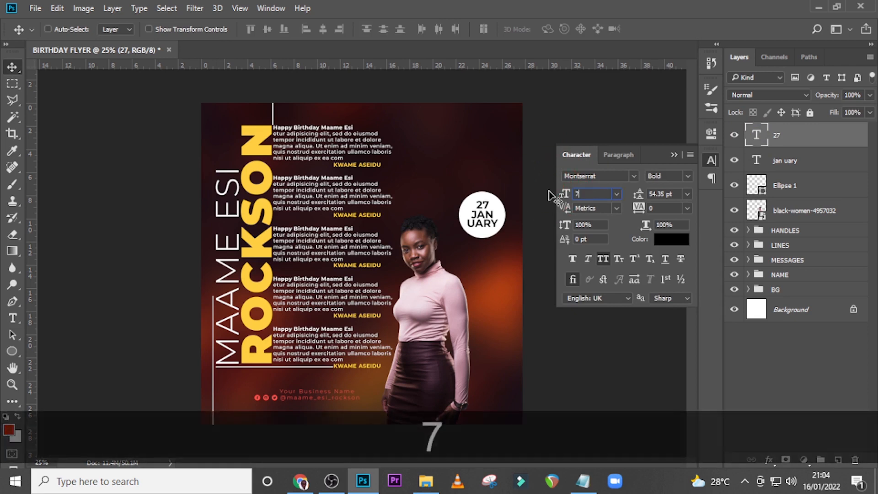
pyautogui.press('Return')
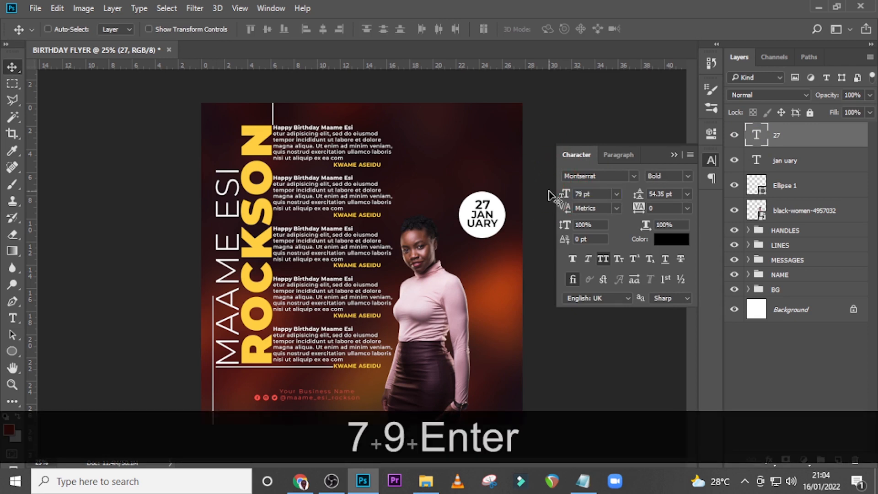
# Change the colour of the day number to dark red 99180A
pyautogui.click(675, 242)
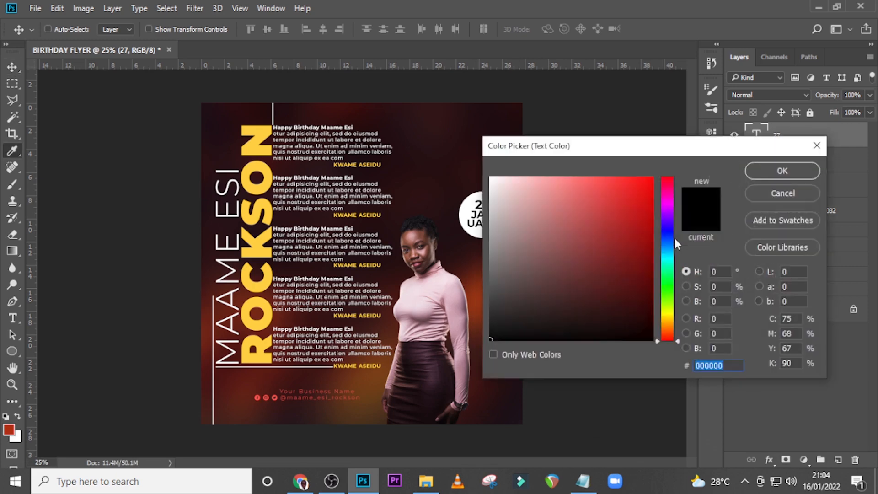
pyautogui.write('991')
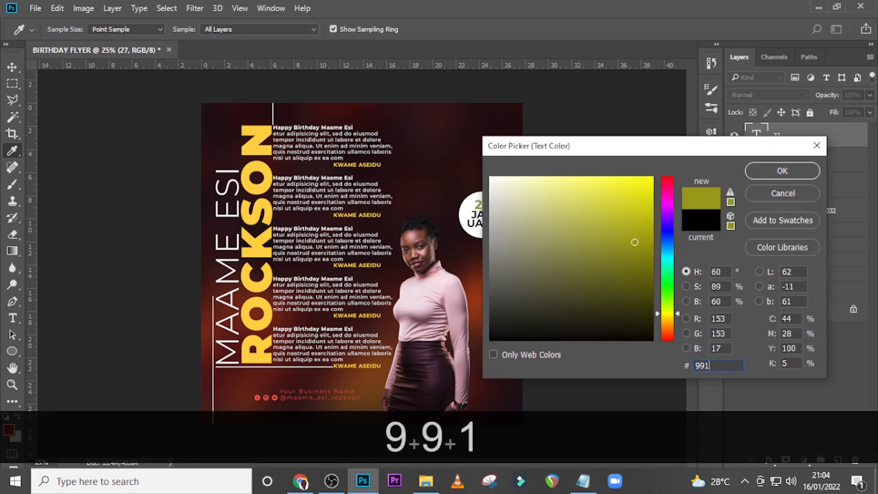
pyautogui.write('80A')
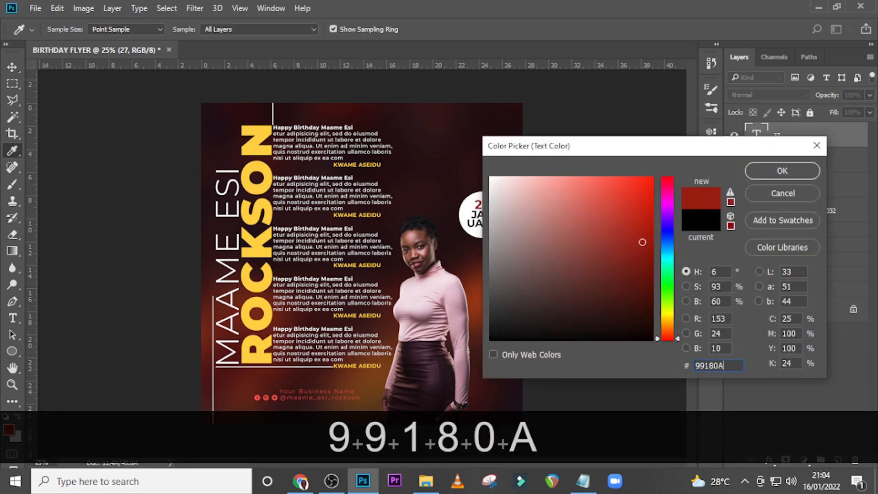
pyautogui.click(761, 169)
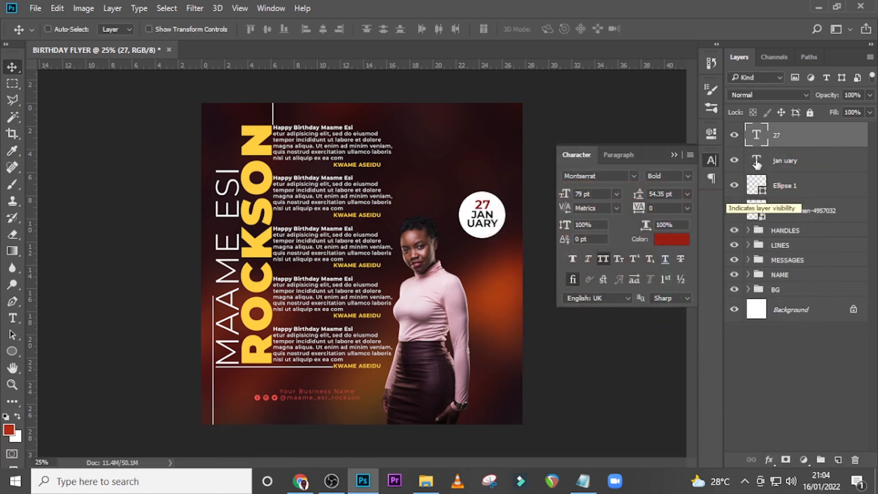
# Group the day number, month text and circle layers, and name the group DATE
pyautogui.keyDown('ctrl'); pyautogui.click(799, 167); pyautogui.keyUp('ctrl')
pyautogui.keyDown('ctrl'); pyautogui.click(801, 190); pyautogui.keyUp('ctrl')
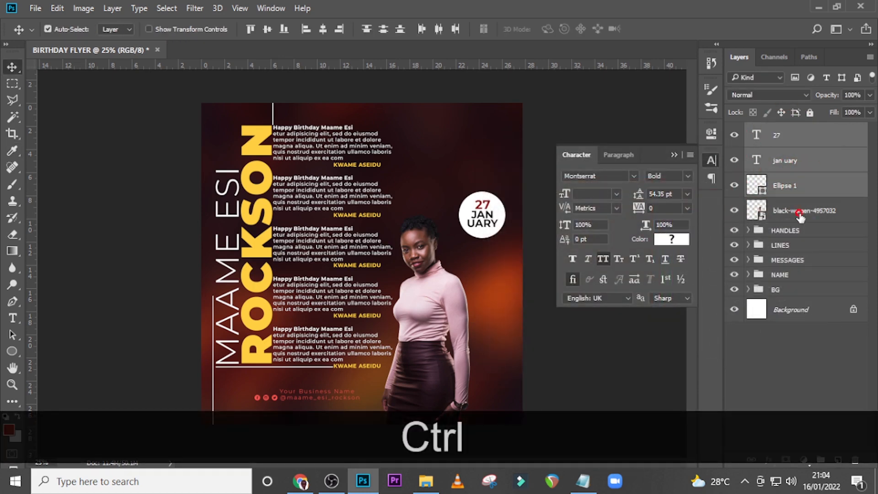
pyautogui.keyDown('ctrl'); pyautogui.click(818, 213); pyautogui.keyUp('ctrl')
pyautogui.keyDown('ctrl'); pyautogui.click(849, 218); pyautogui.keyUp('ctrl')
pyautogui.hotkey('ctrl', 'g')
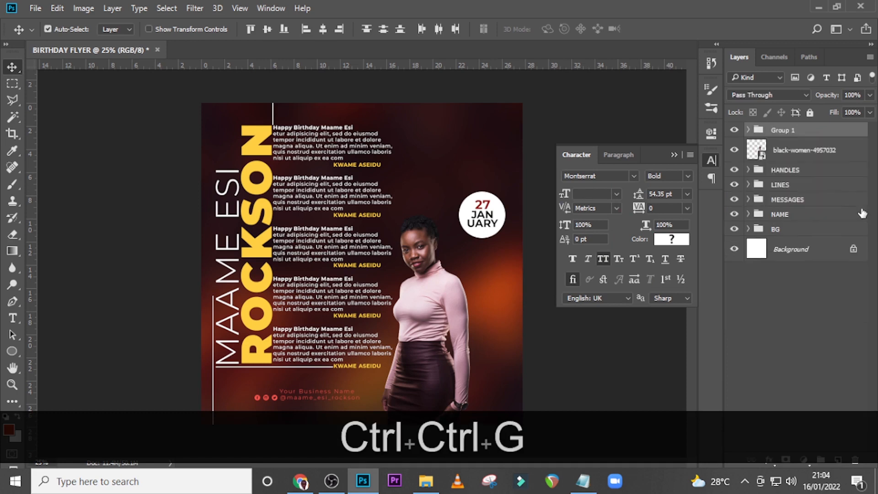
pyautogui.doubleClick(780, 130)
pyautogui.write('DQ')
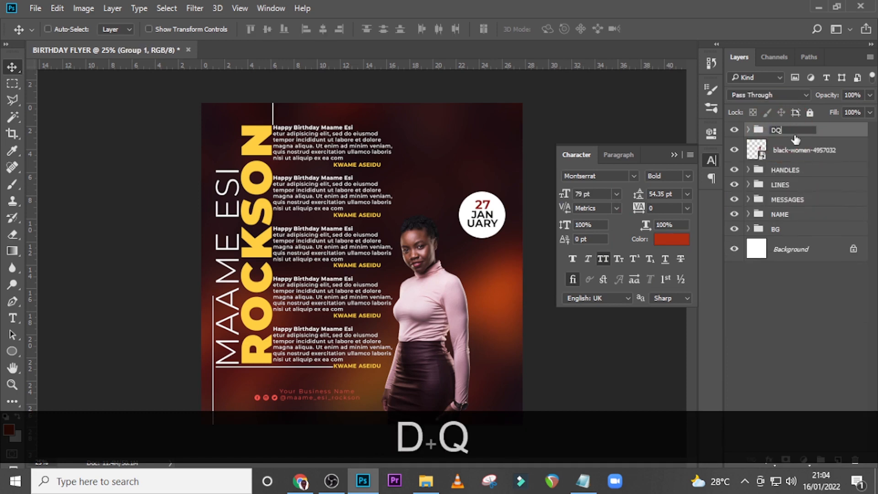
pyautogui.press('BackSpace')
pyautogui.write('ATE')
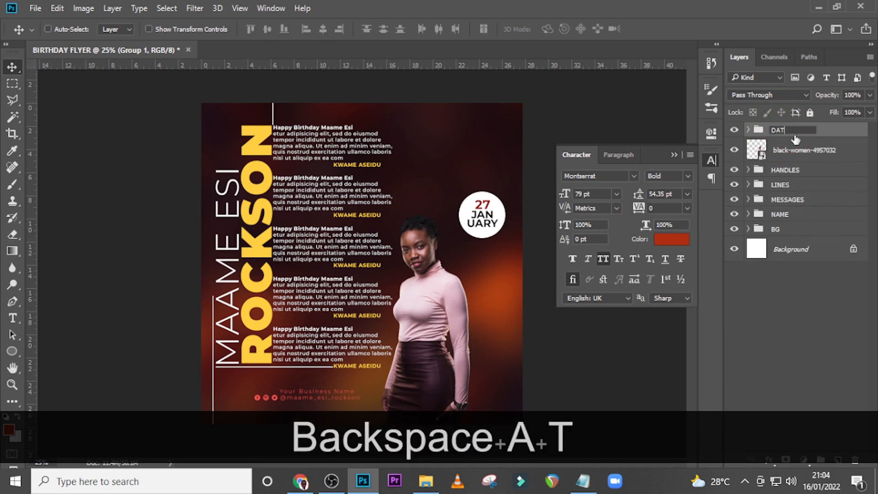
pyautogui.press('Return')
# Rotate the DATE group clockwise by about 36° and commit the transformation
pyautogui.hotkey('ctrl', 't')
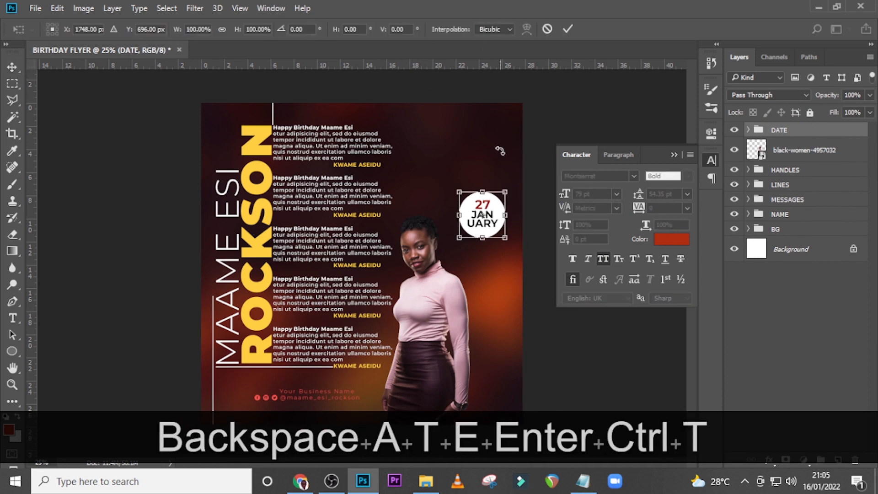
pyautogui.moveTo(500, 150); pyautogui.dragTo(514, 167)
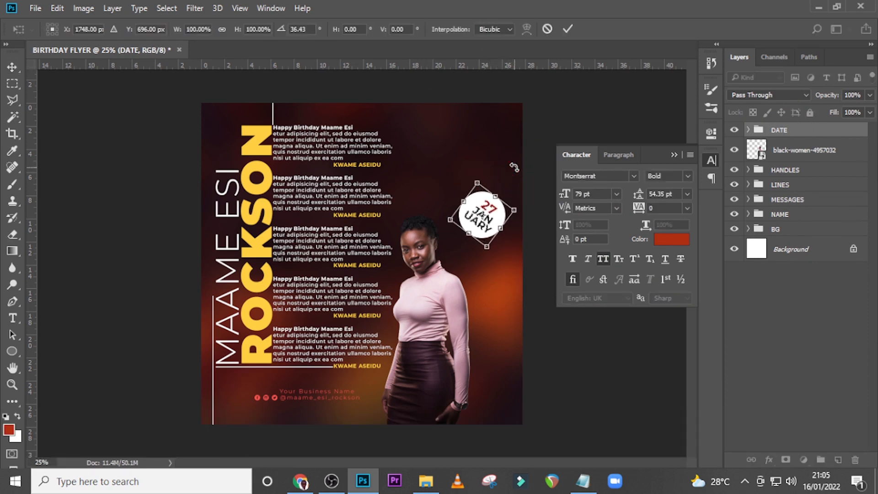
pyautogui.press('Return')
# Move the DATE badge down and slightly left so it sits beside the woman's face, above her shoulder
pyautogui.press('v')
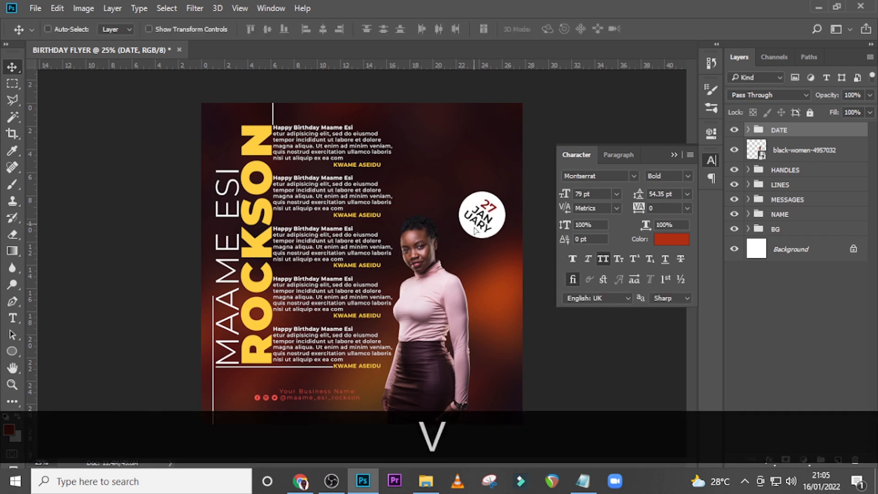
pyautogui.moveTo(476, 231); pyautogui.dragTo(468, 258)
pyautogui.click(602, 258)
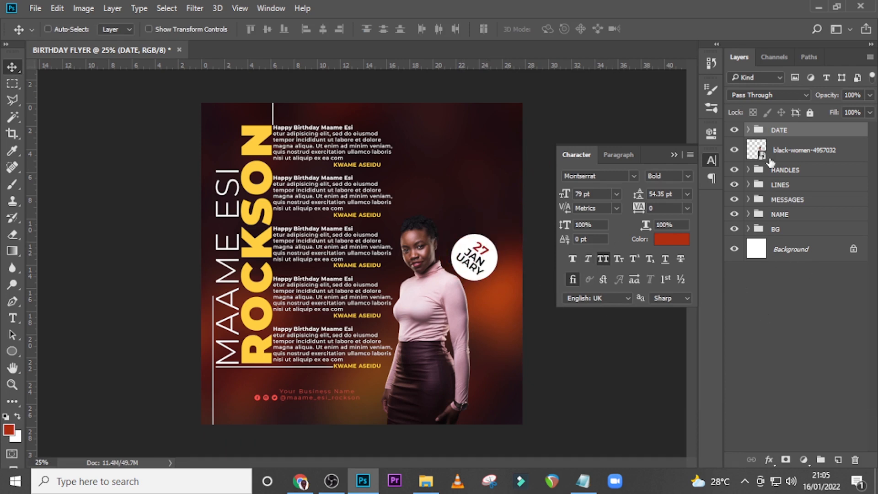
# Place 1.png from the DONE folder into the flyer, scaled to about 74.5% and positioned above the woman's head
pyautogui.click(421, 478)
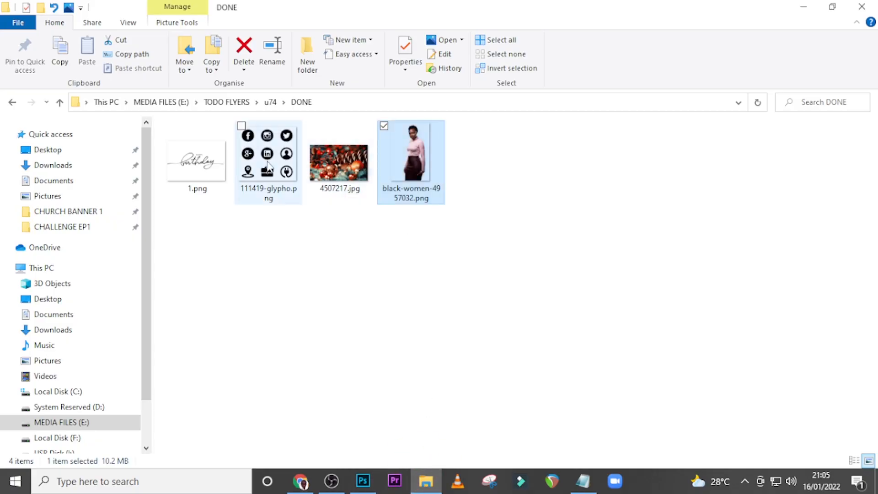
pyautogui.moveTo(199, 172); pyautogui.dragTo(411, 224)
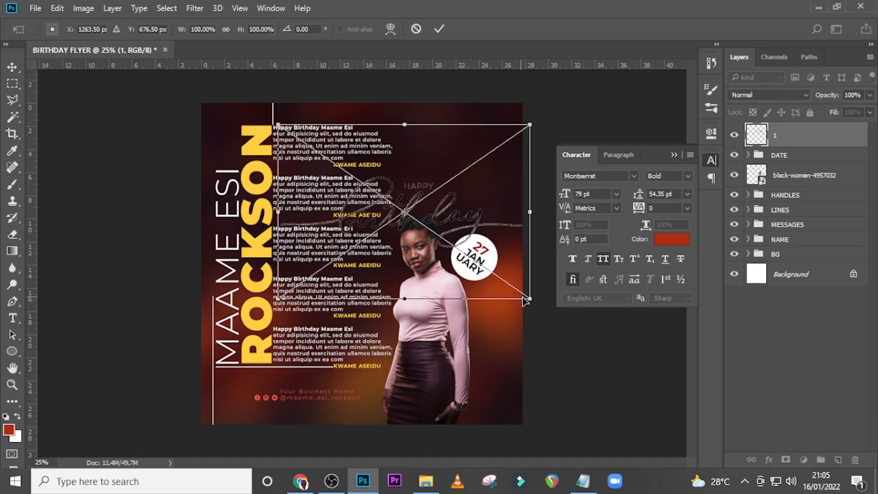
pyautogui.moveTo(529, 300); pyautogui.dragTo(494, 279)
pyautogui.moveTo(470, 227); pyautogui.dragTo(487, 181)
pyautogui.moveTo(537, 226); pyautogui.dragTo(531, 220)
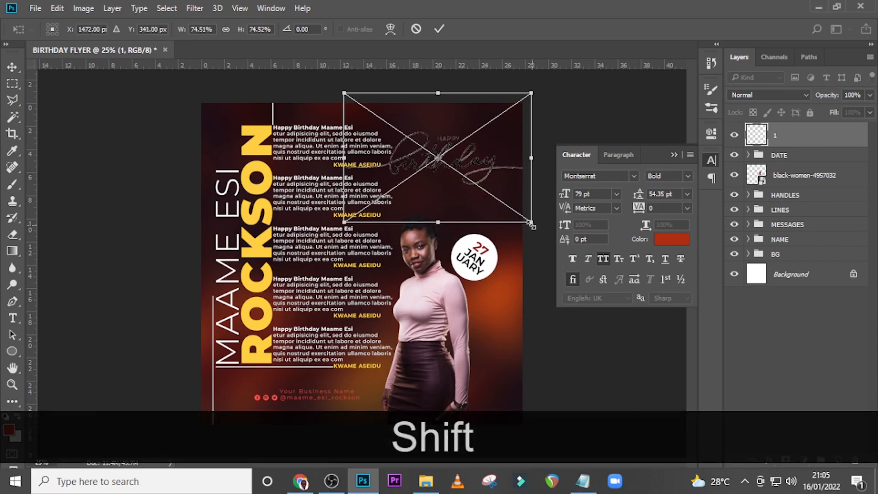
pyautogui.moveTo(503, 183)
pyautogui.mouseDown()
pyautogui.moveTo(512, 181)
pyautogui.moveTo(507, 189)
pyautogui.mouseUp()
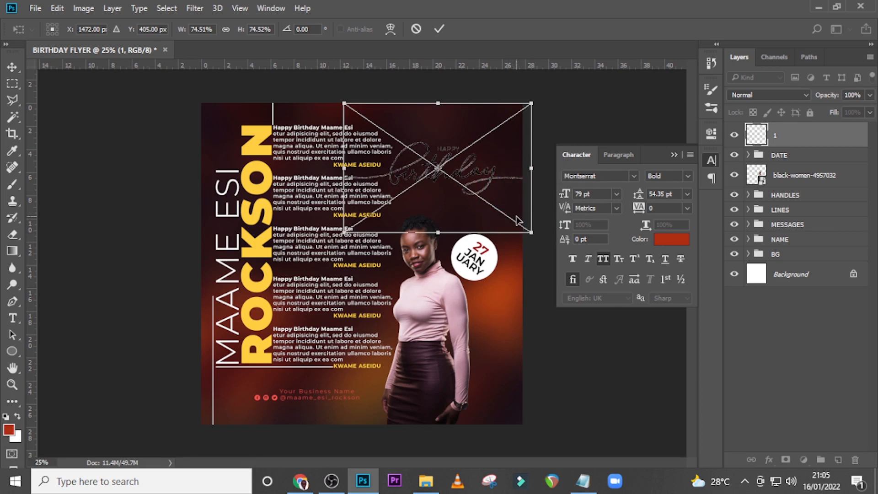
pyautogui.press('Return')
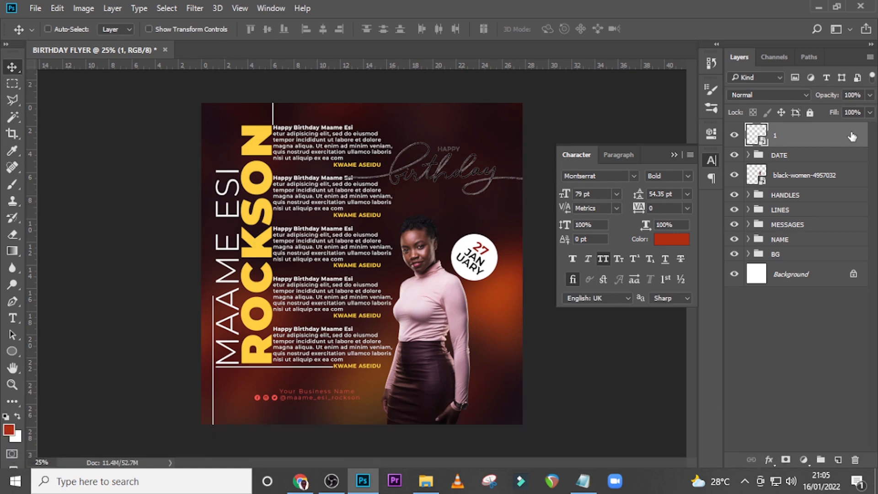
# Apply a white Color Overlay to the birthday lettering layer
pyautogui.doubleClick(852, 137)
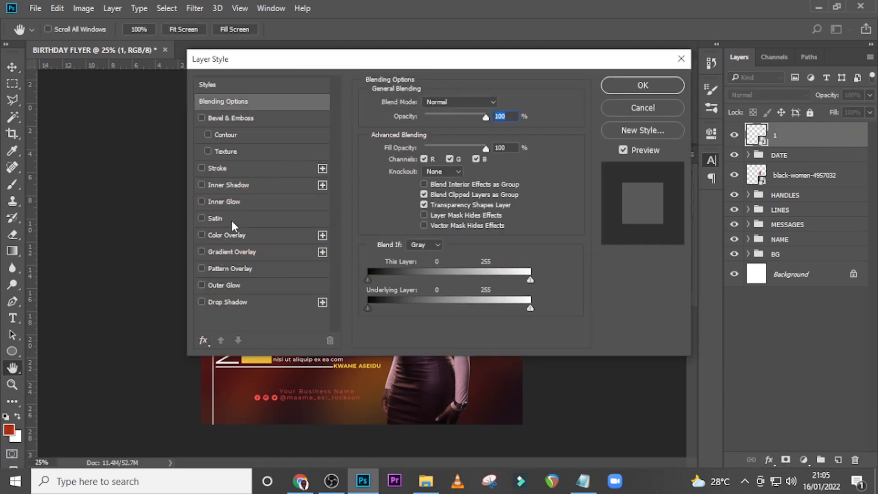
pyautogui.click(231, 235)
pyautogui.click(502, 106)
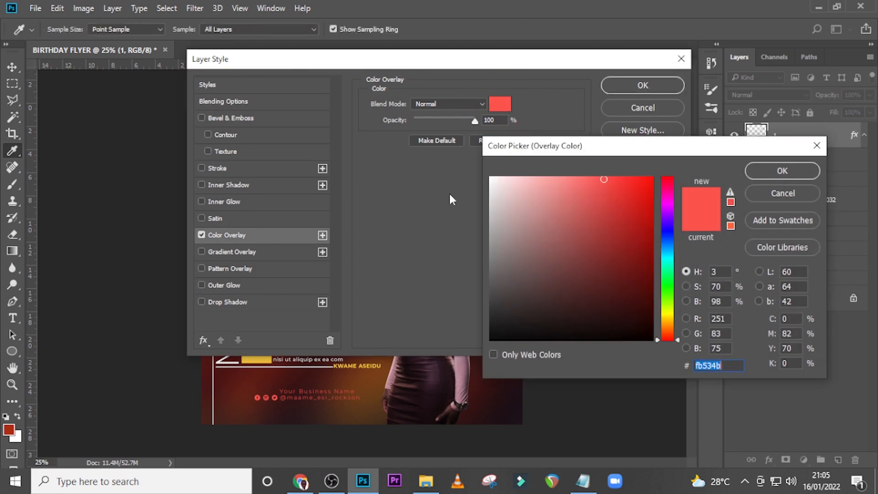
pyautogui.moveTo(512, 195); pyautogui.dragTo(476, 171)
pyautogui.click(777, 175)
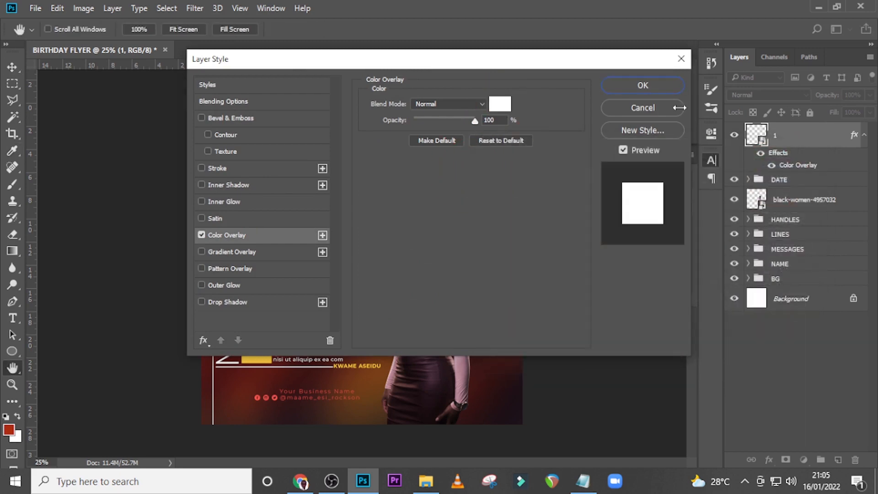
pyautogui.click(645, 87)
pyautogui.click(673, 154)
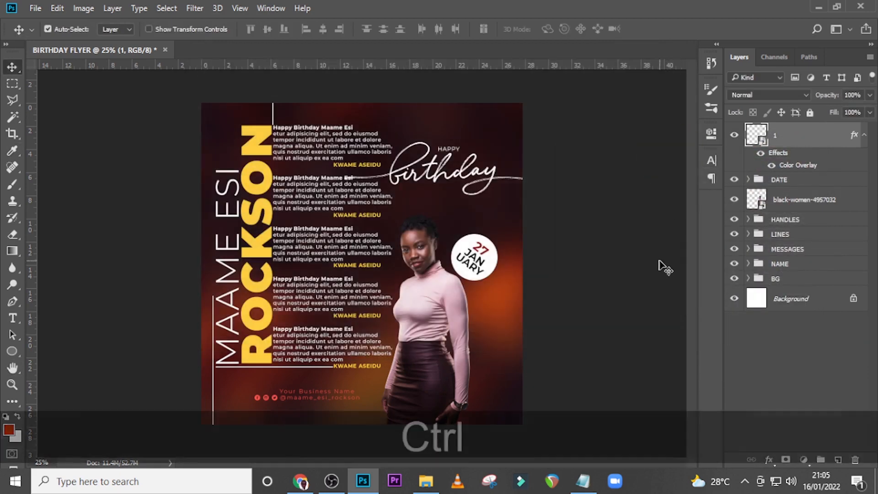
# Add a layer mask to the birthday lettering and brush out the line end that overlaps the message text
pyautogui.hotkey('ctrl', '=')
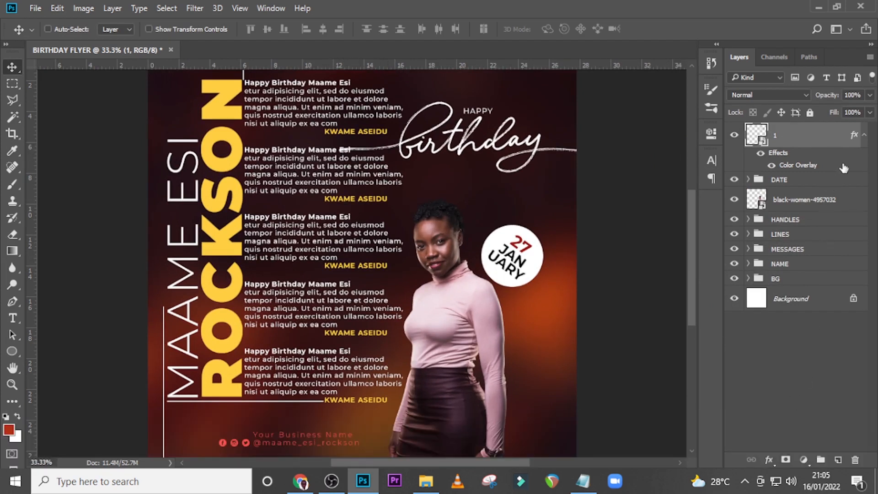
pyautogui.click(863, 135)
pyautogui.click(784, 460)
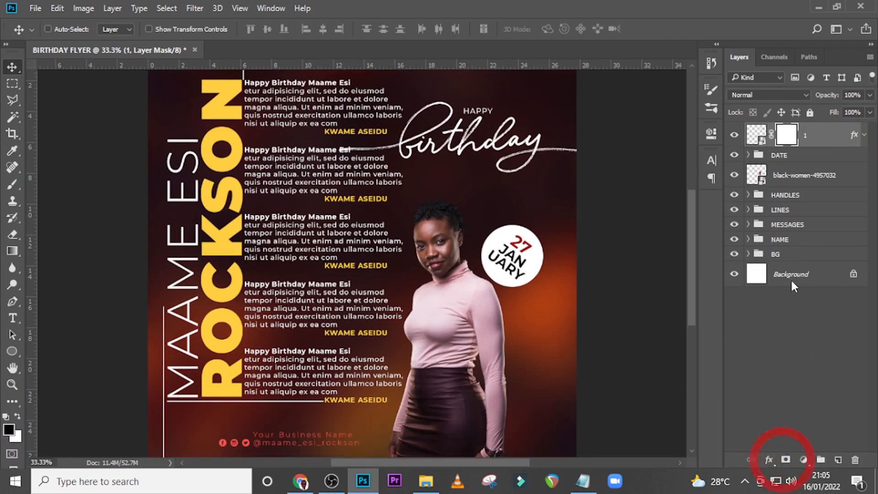
pyautogui.press('b')
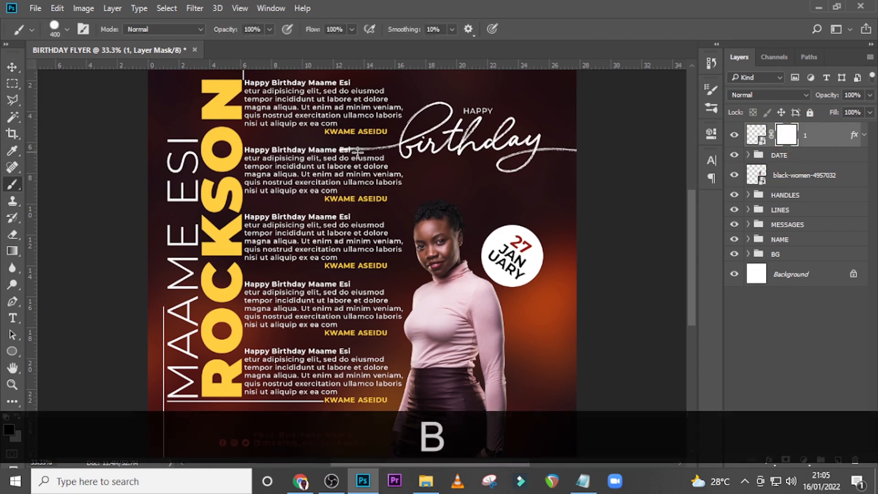
pyautogui.press('capslock')
pyautogui.click(323, 156)
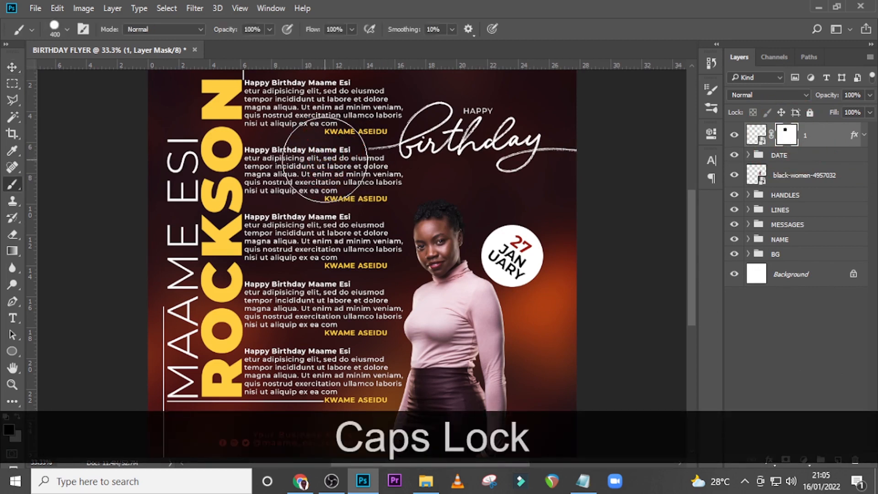
# Paint white on the lettering's mask to bring back a short part of the line beside the messages
pyautogui.press('x')
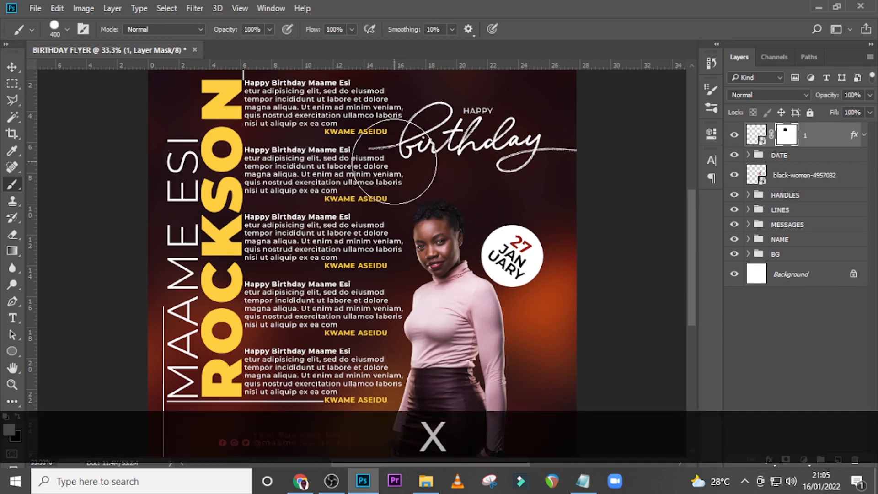
pyautogui.click(399, 151)
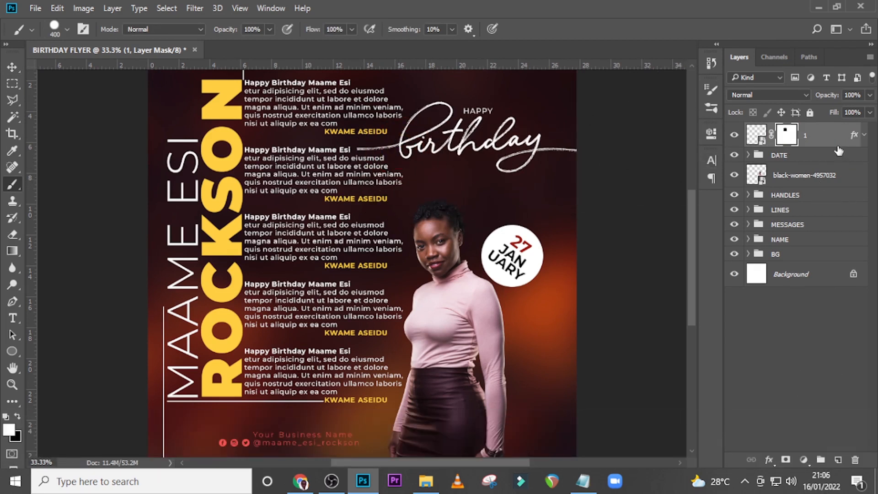
pyautogui.hotkey('ctrl', '0')
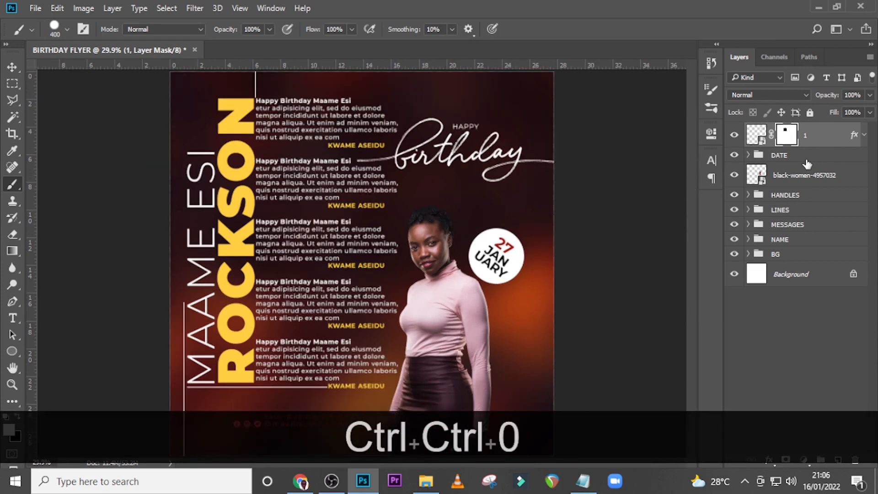
# Add a Gradient Map adjustment above the birthday lettering, using the Copper 2 preset from the Photographic Toning set
pyautogui.click(824, 143)
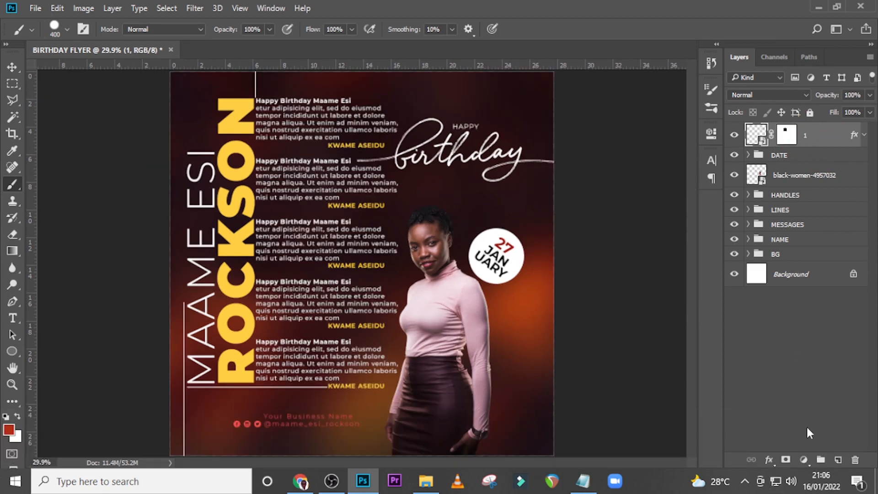
pyautogui.click(804, 461)
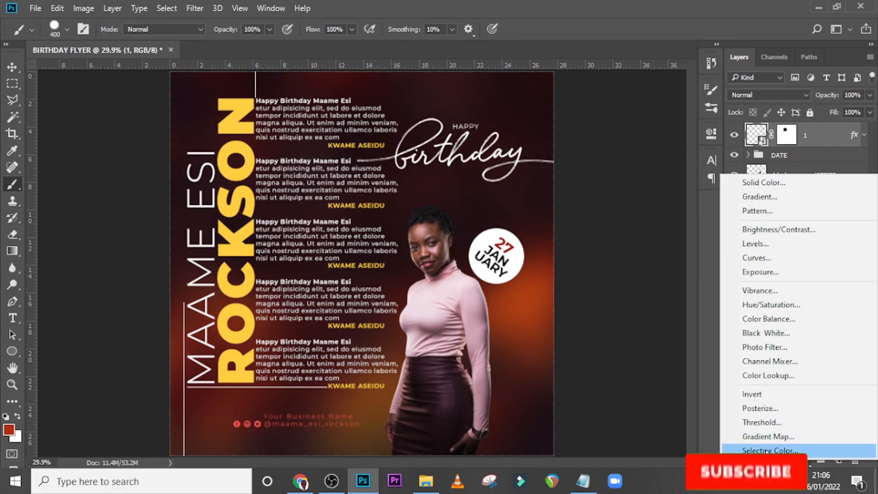
pyautogui.click(778, 437)
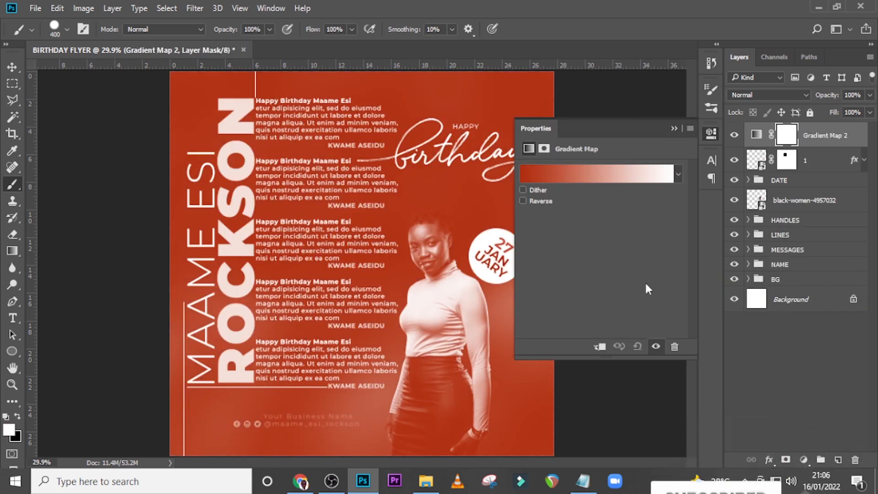
pyautogui.click(577, 175)
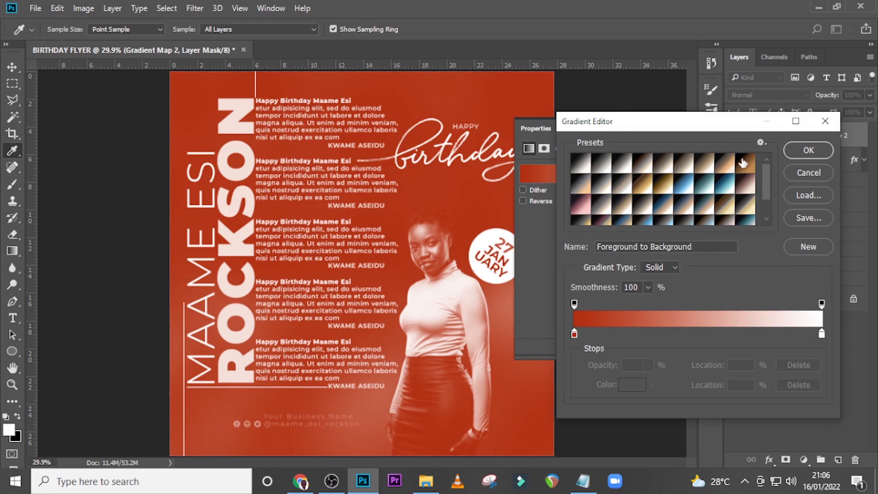
pyautogui.click(762, 143)
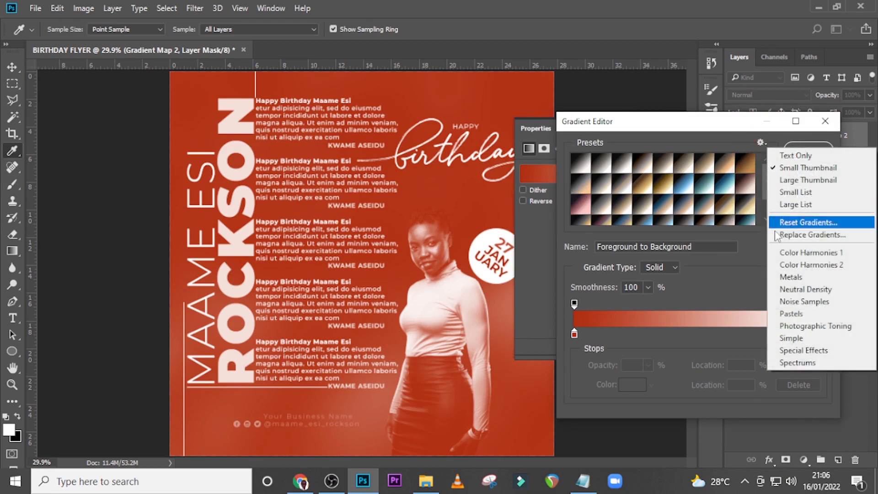
pyautogui.click(792, 327)
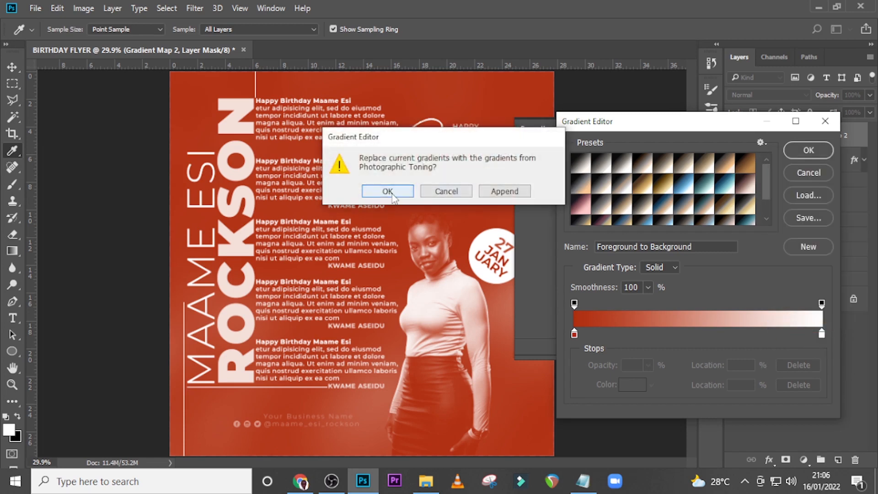
pyautogui.click(392, 190)
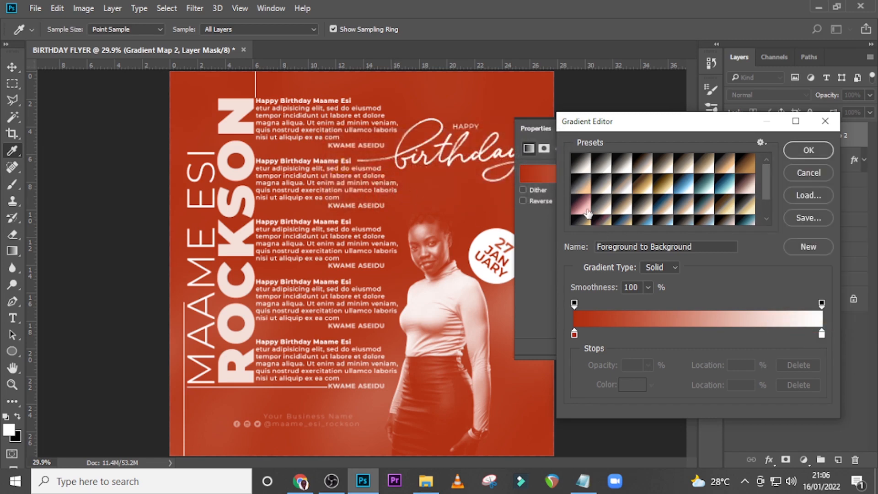
pyautogui.click(581, 208)
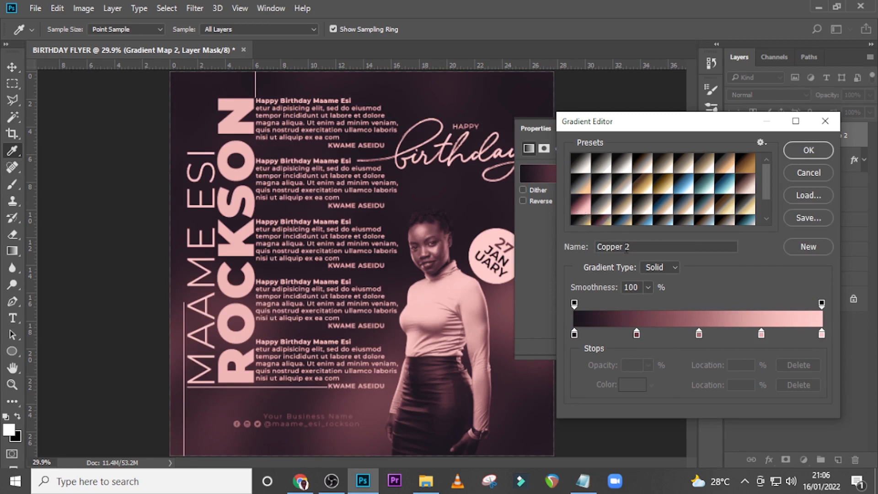
pyautogui.click(794, 151)
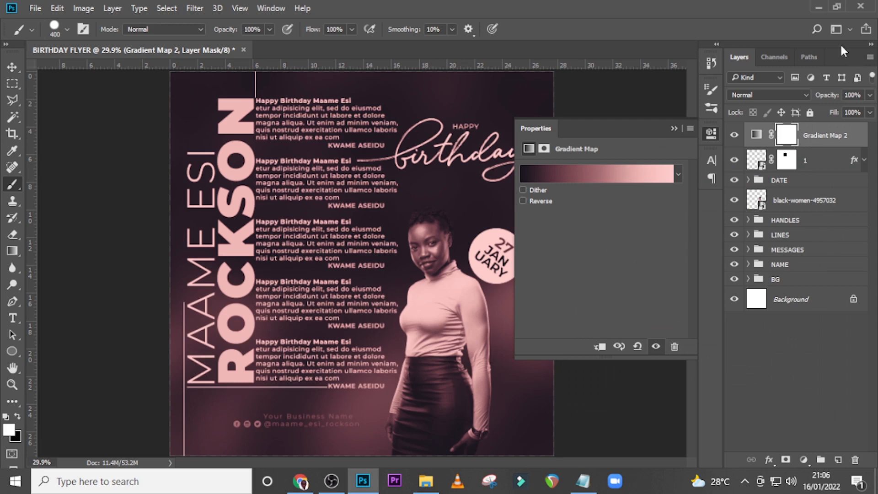
# Set the Gradient Map layer's blend mode to Soft Light
pyautogui.click(800, 97)
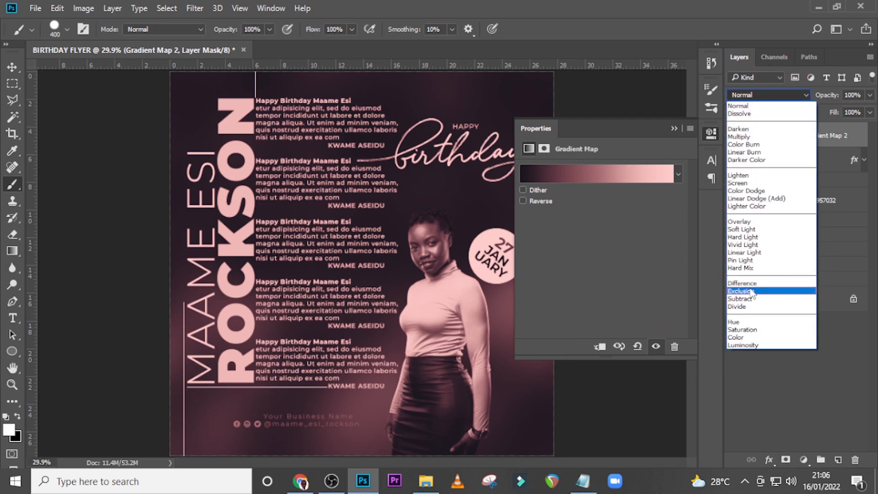
pyautogui.click(742, 229)
pyautogui.click(674, 128)
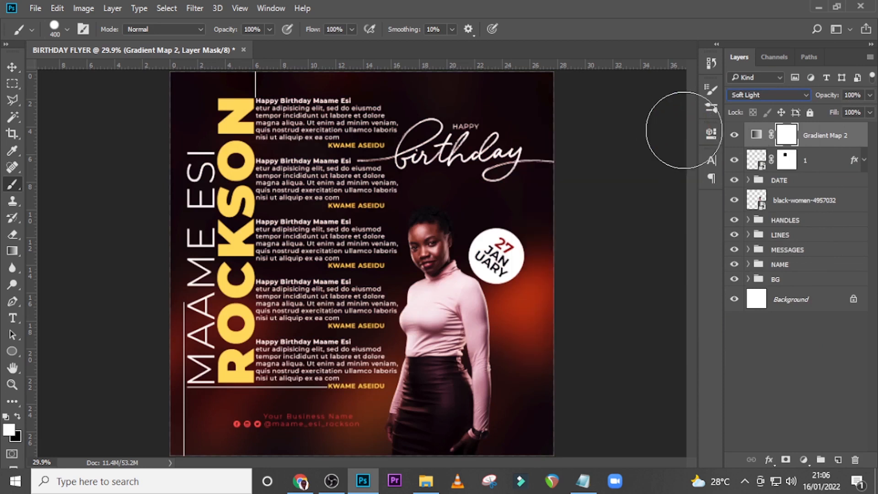
# Create a new layer above the birthday lettering layer and set the foreground colour to b22a07
pyautogui.click(826, 163)
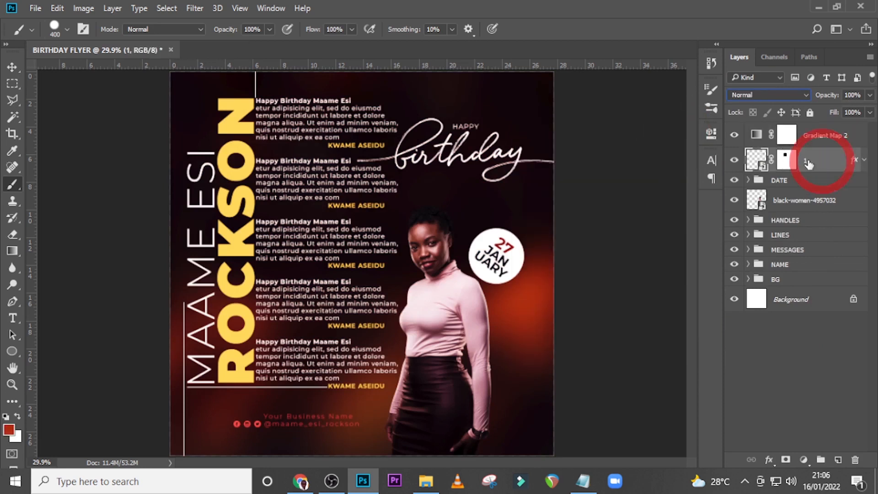
pyautogui.click(838, 460)
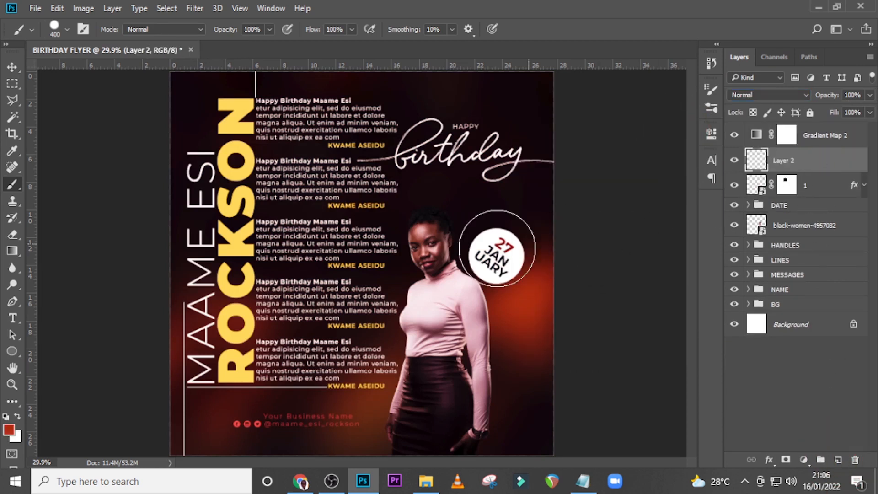
pyautogui.click(9, 430)
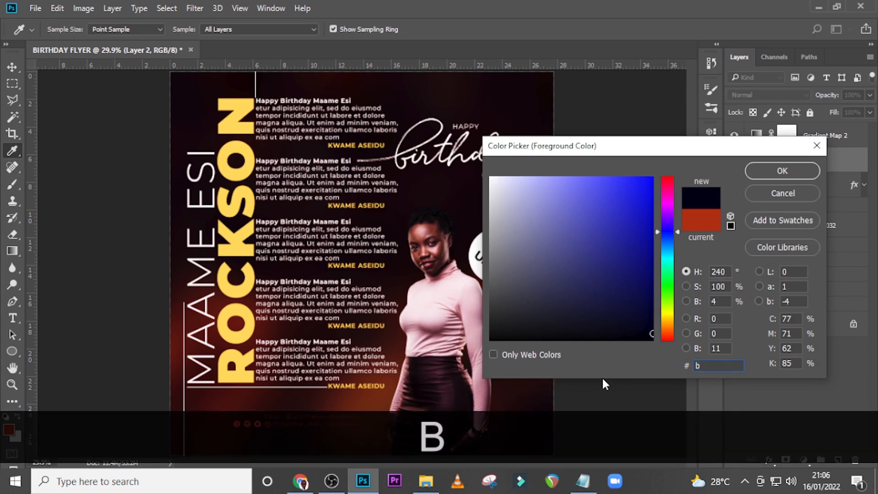
pyautogui.write('22a')
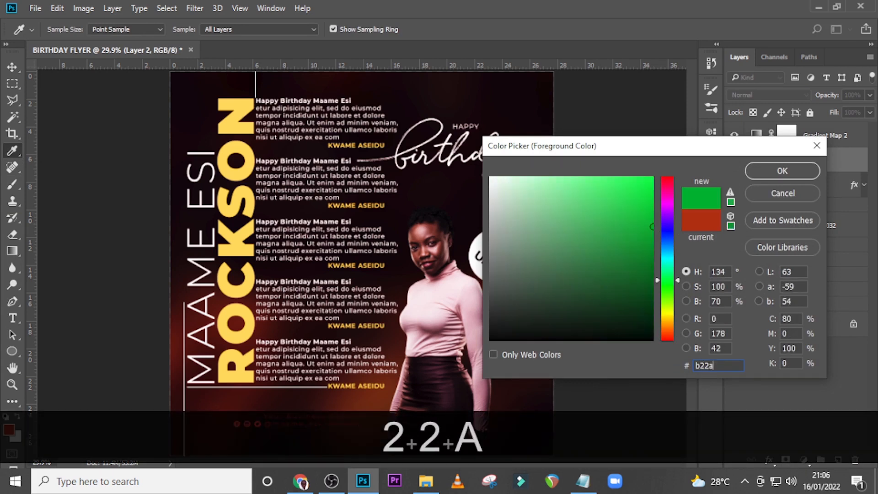
pyautogui.write('07')
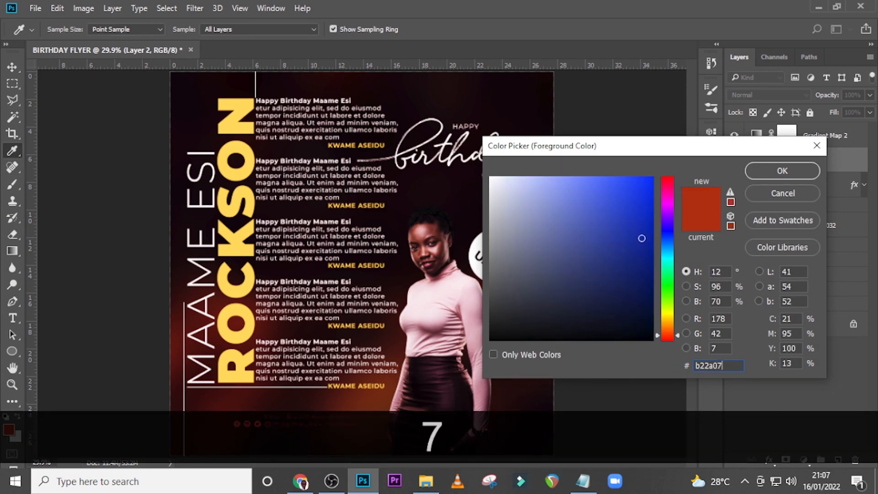
pyautogui.click(777, 171)
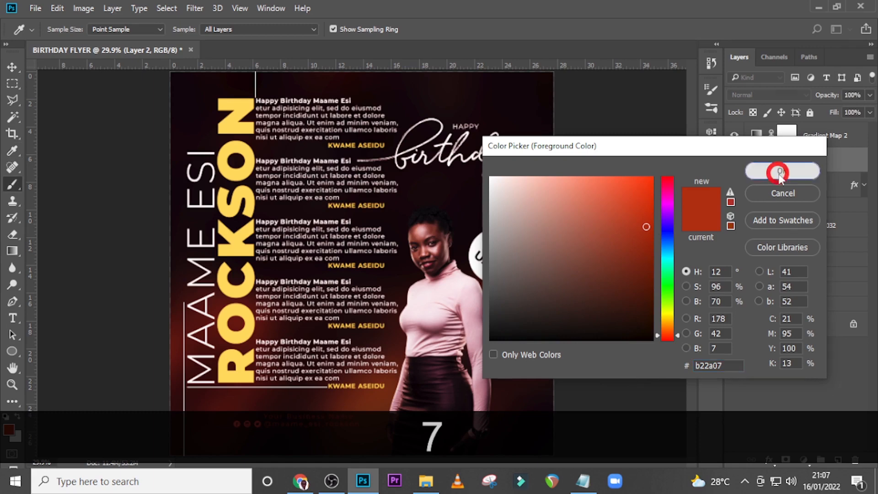
# Paint one soft red glow with an 800 px brush over the message text beside the woman's torso
pyautogui.press('b')
pyautogui.press(']')
pyautogui.press(']')
pyautogui.press(']')
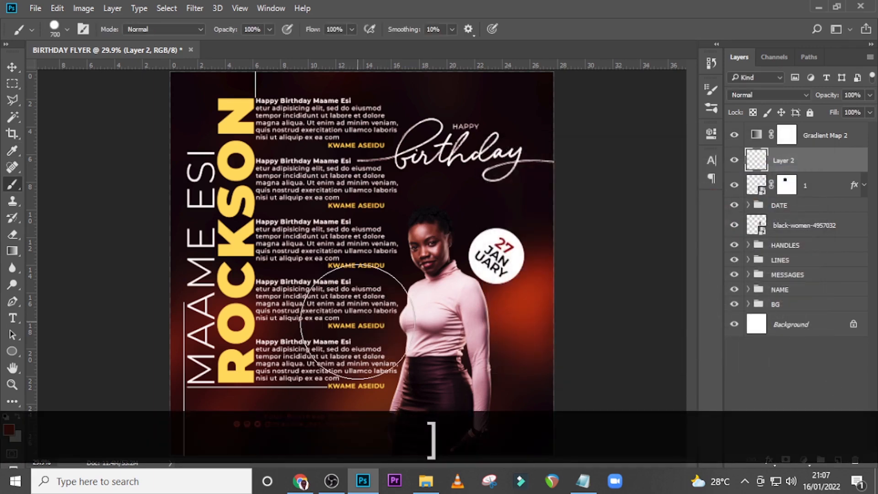
pyautogui.click(359, 304)
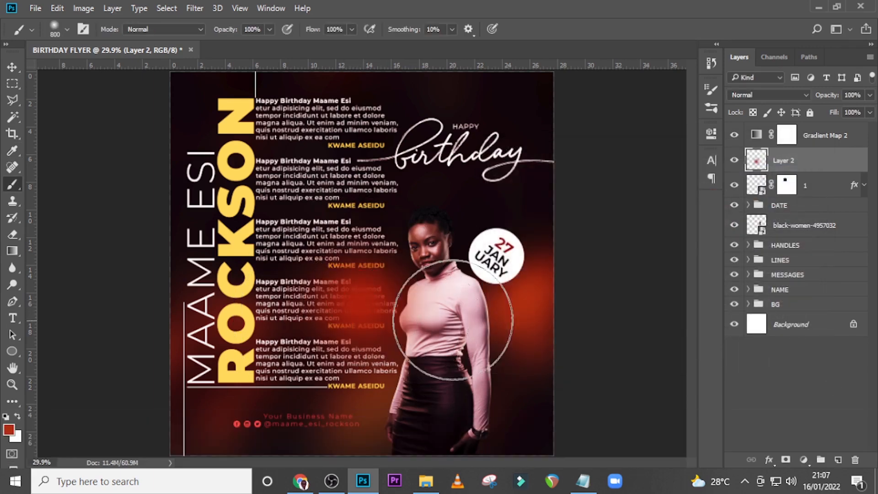
# Enlarge the red glow on Layer 2 proportionally from its centre to about 110% and set its blend mode to Screen
pyautogui.hotkey('ctrl', 't')
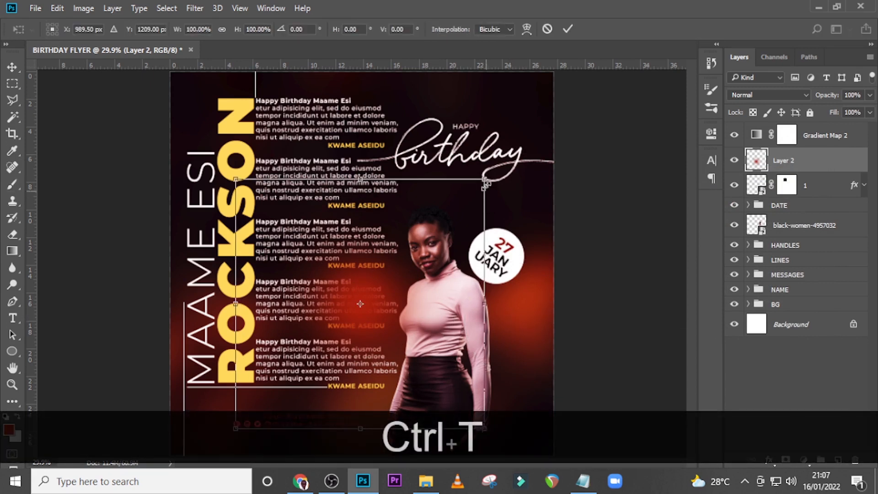
pyautogui.moveTo(486, 183); pyautogui.dragTo(503, 170)
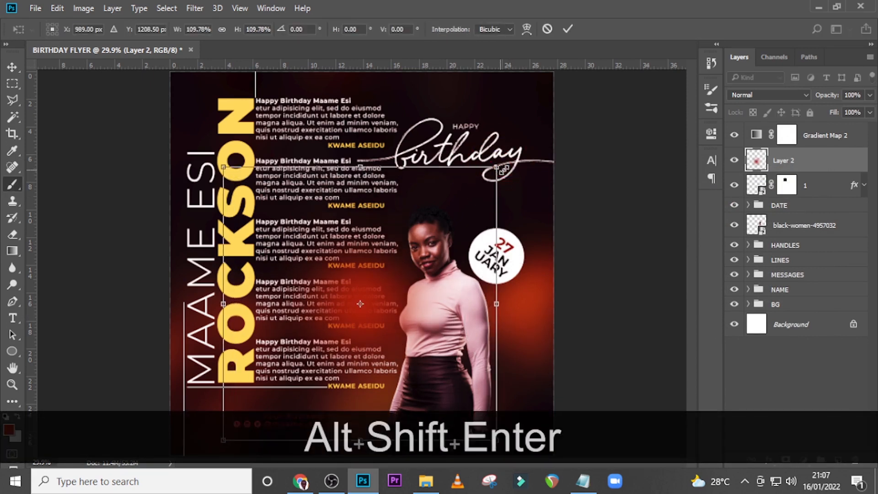
pyautogui.press('Return')
pyautogui.click(747, 94)
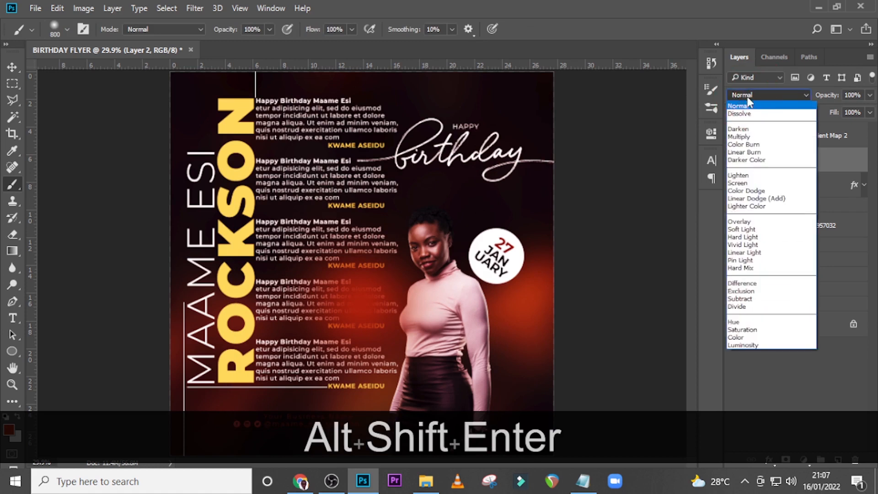
pyautogui.click(738, 183)
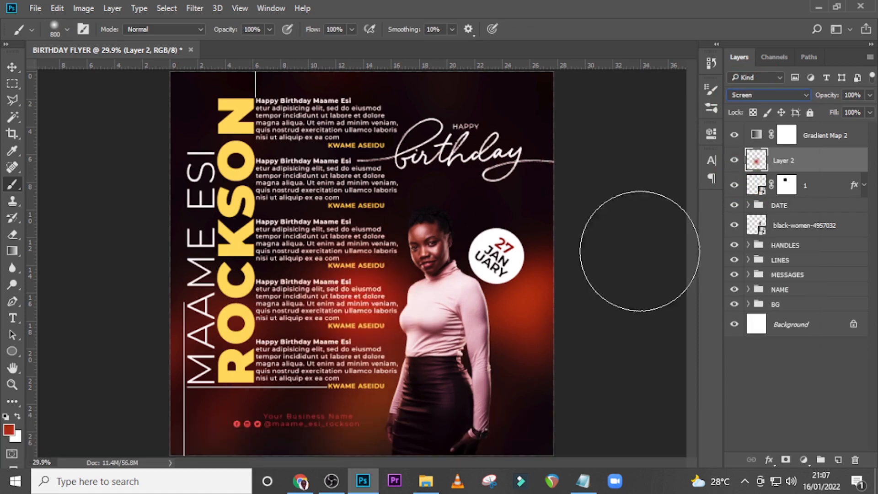
# Move the red glow slightly down and to the right, over the lower message text beside the woman
pyautogui.press('v')
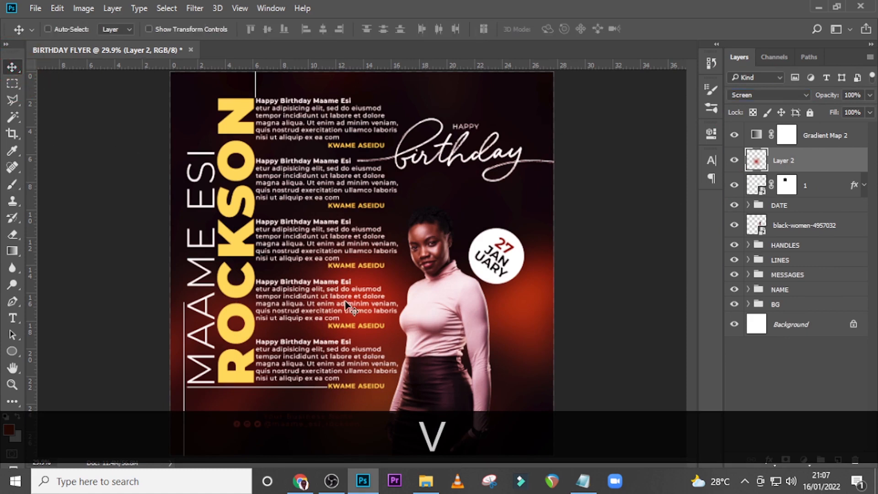
pyautogui.moveTo(350, 306); pyautogui.dragTo(366, 320)
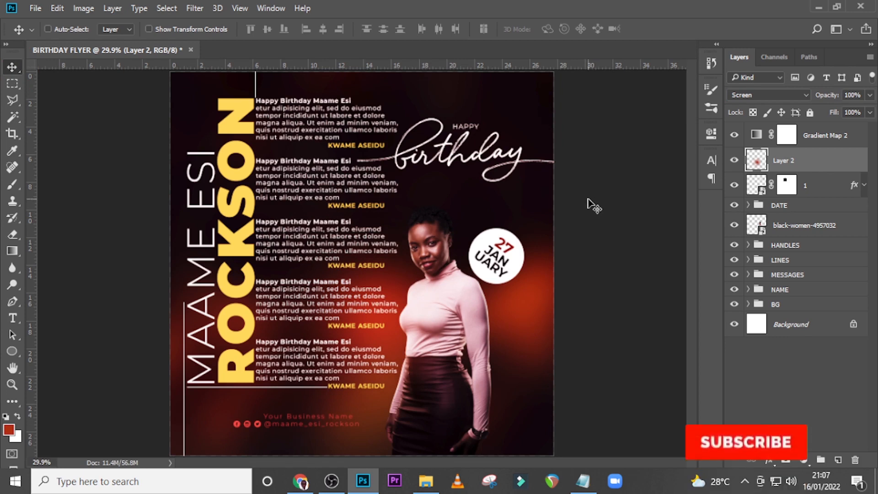
pyautogui.hotkey('ctrl', '0')
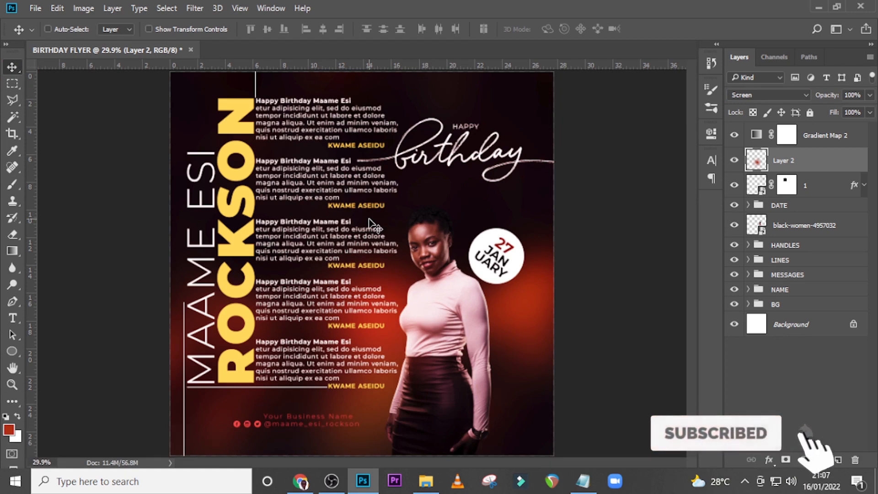